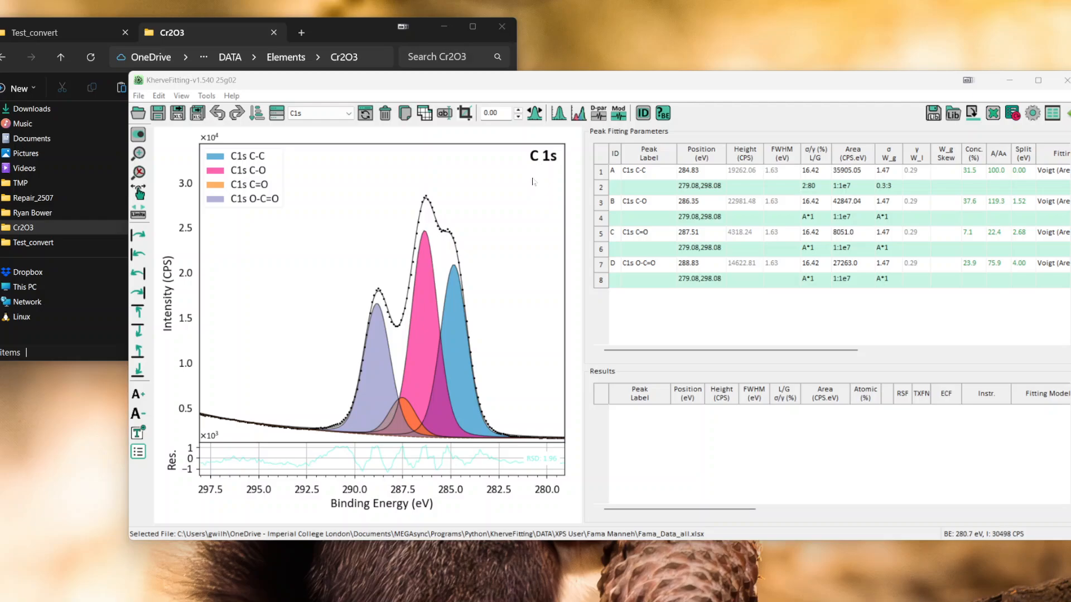
Step: Open the Sample/Experiment Manager and overlay the C1s, C1s1 and C1s2 spectra with automatic normalisation
left_click(276, 115)
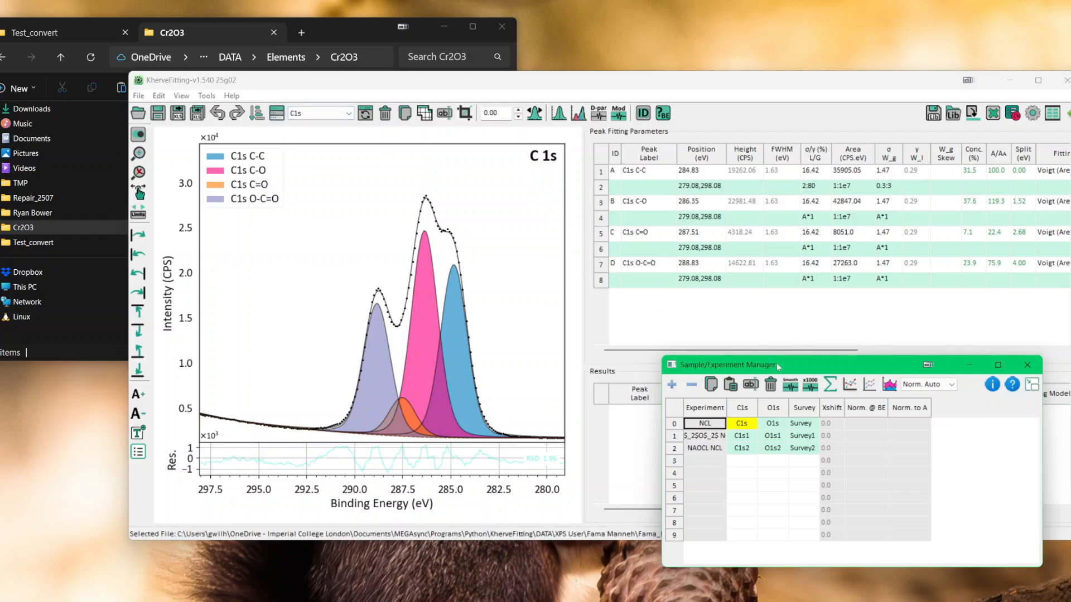
left_click_drag(777, 363, 793, 304)
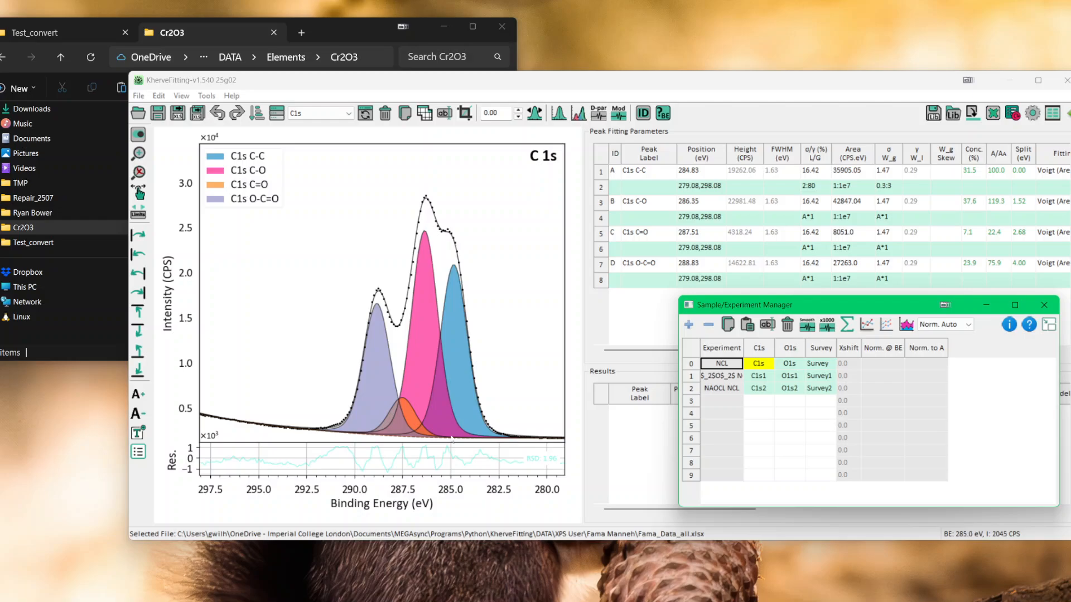
left_click(761, 364)
left_click(766, 393, "shift")
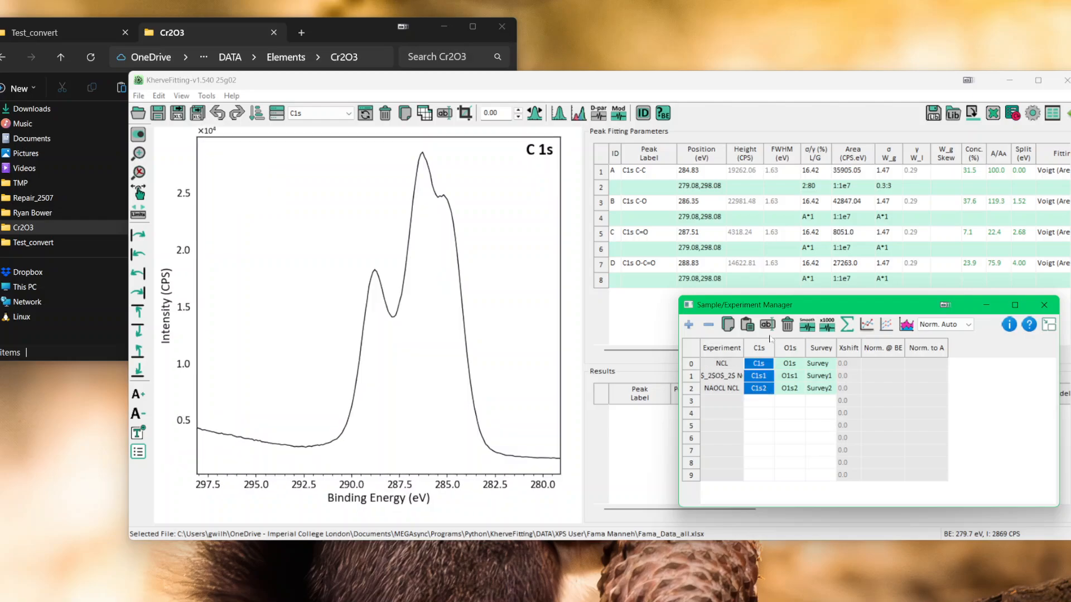
left_click(870, 327)
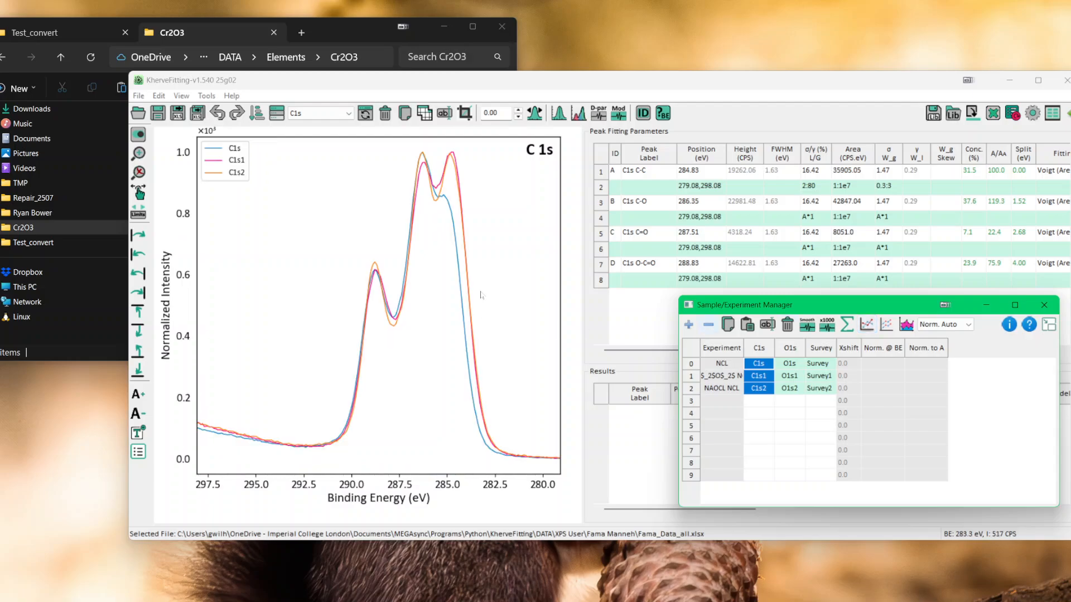
Step: Switch the overlay to normalisation at a binding energy, trying 288.77 eV and settling on 284.76 eV
left_click(945, 324)
left_click(942, 352)
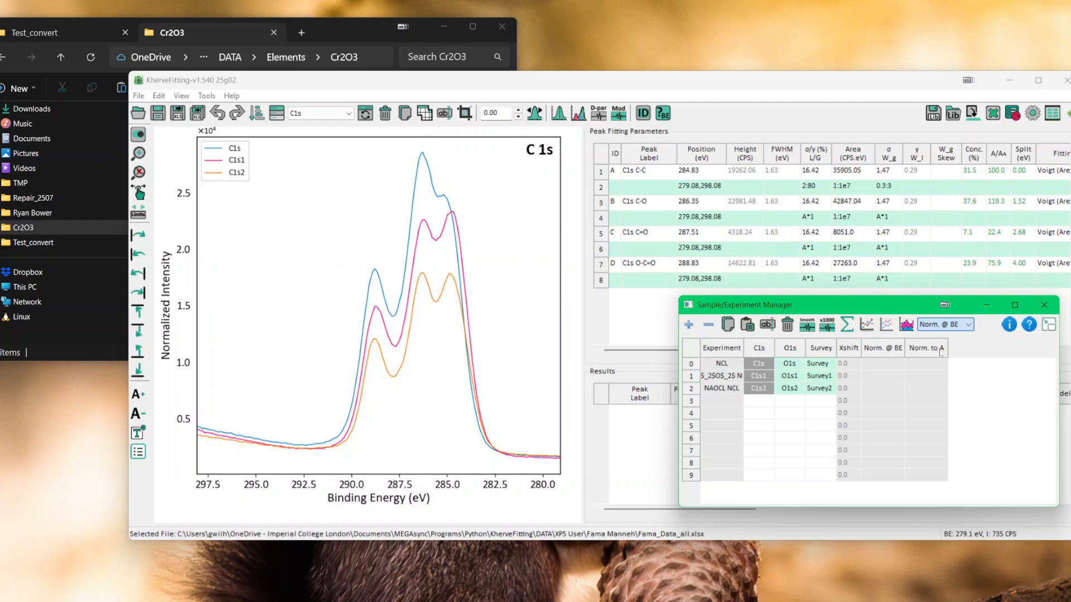
left_click(481, 342)
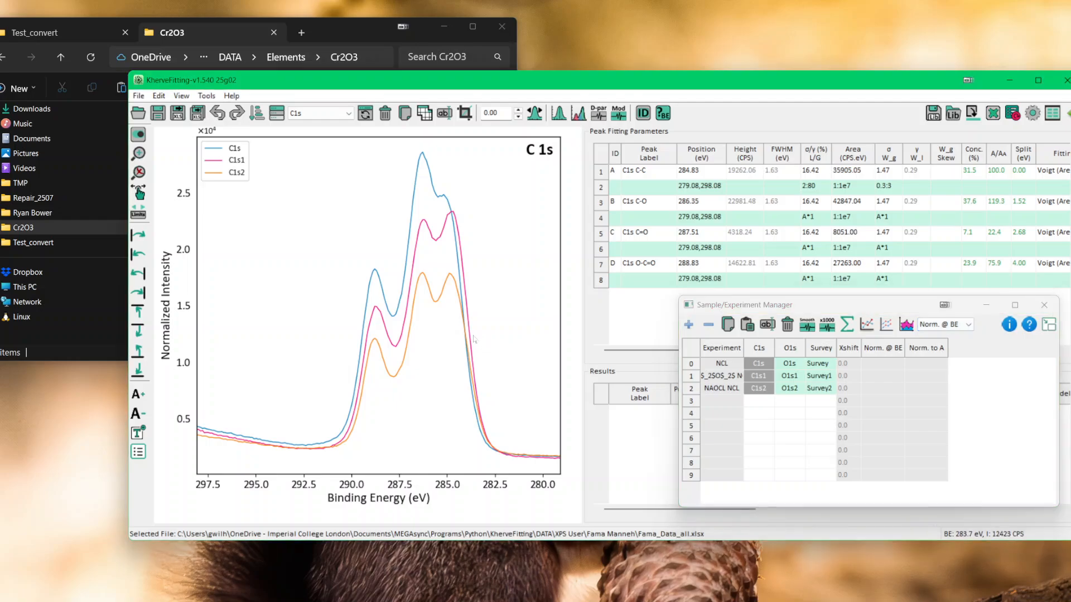
left_click_drag(472, 341, 378, 365)
left_click(376, 361)
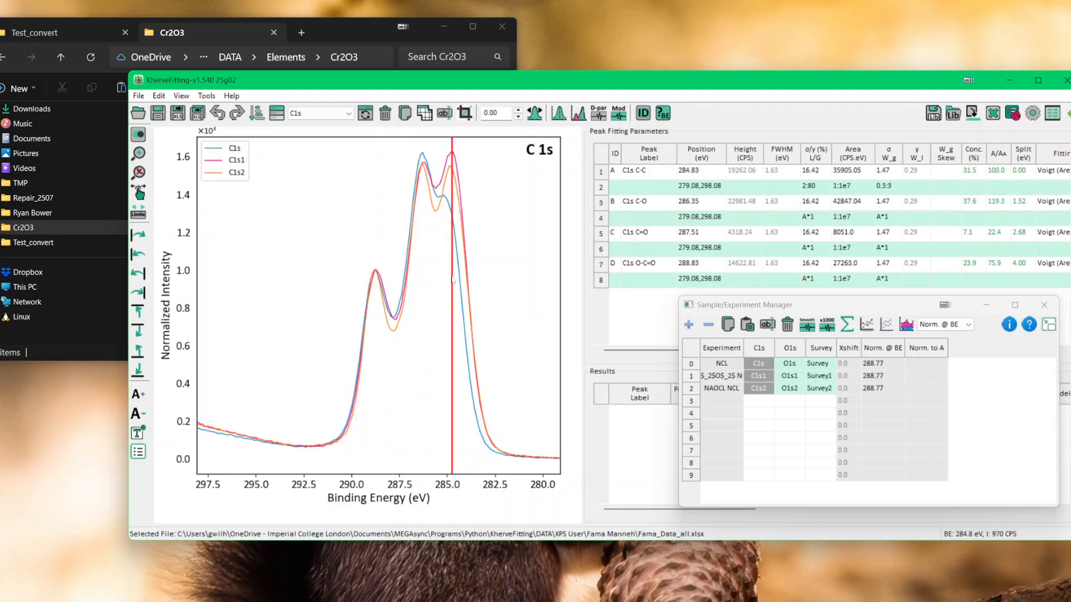
left_click(452, 226)
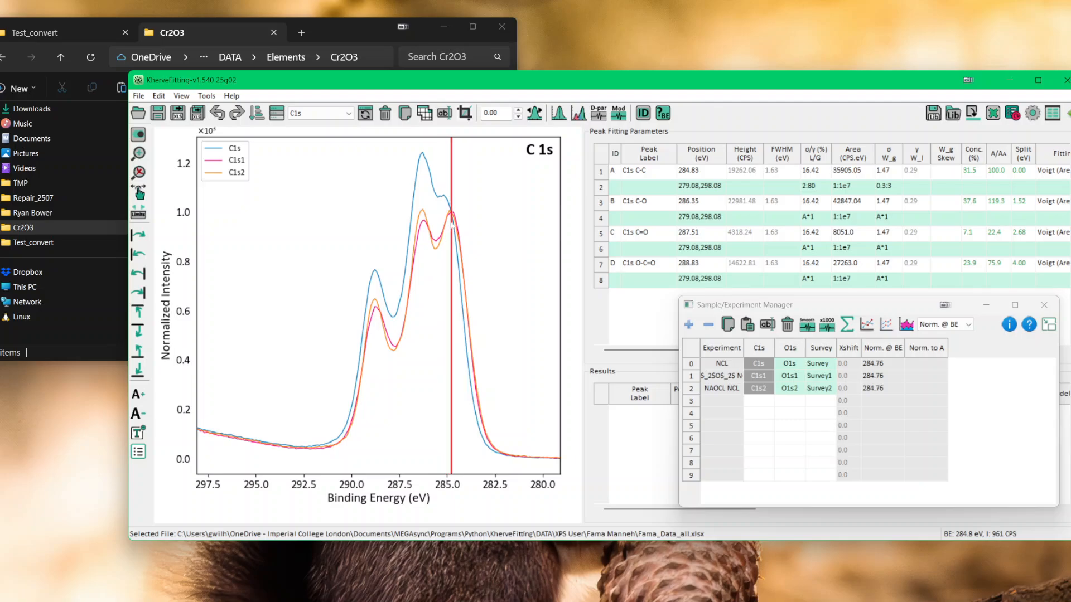
Step: Return the normalisation to Norm. Auto and stack the three C1s spectra with a vertical offset of 0.5
left_click(880, 323)
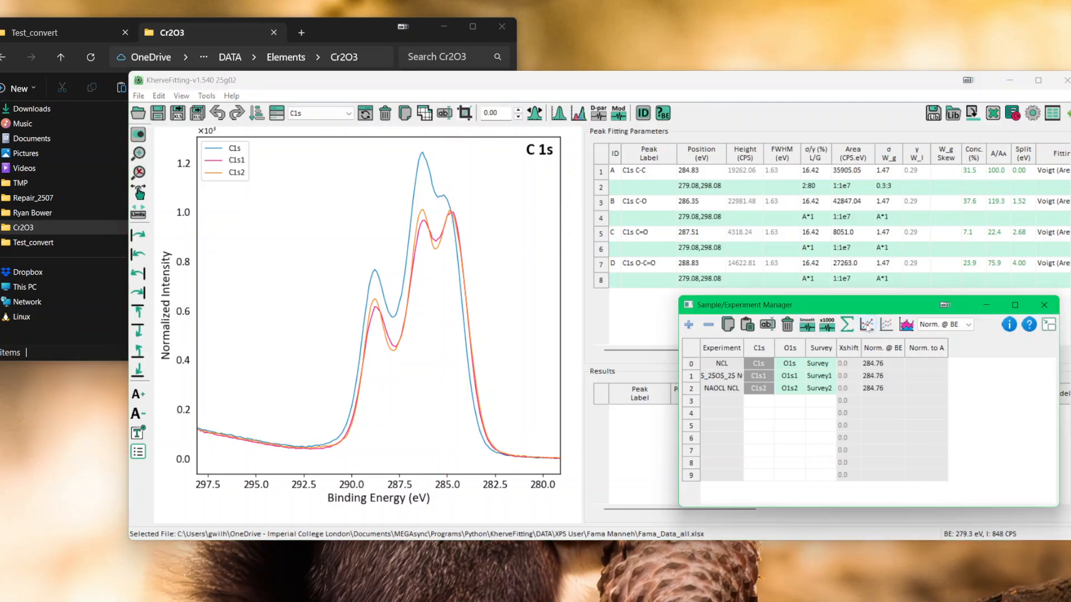
left_click(962, 326)
left_click(961, 345)
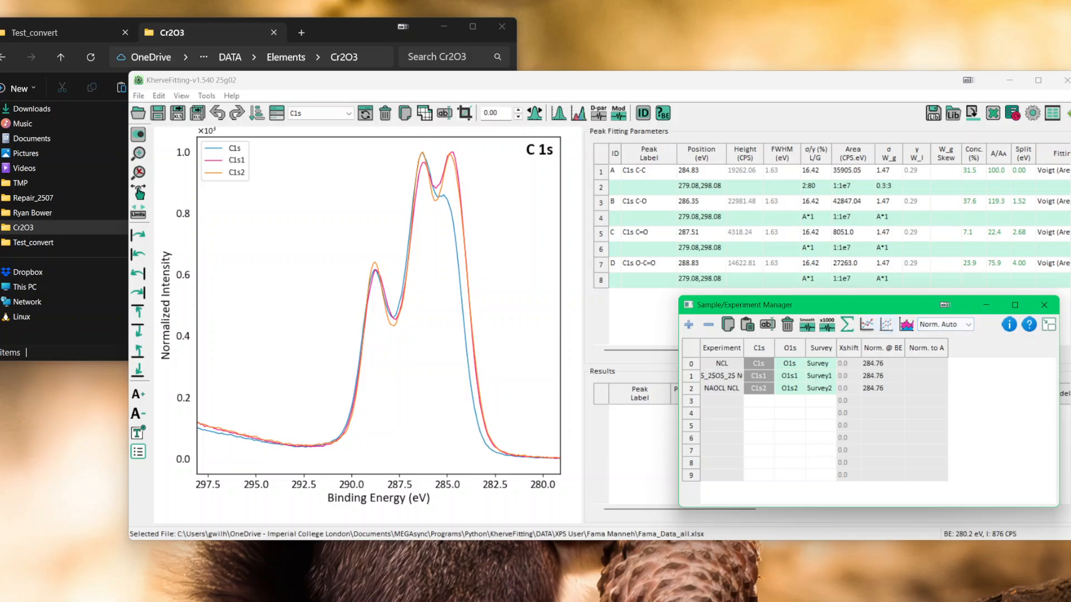
left_click(886, 324)
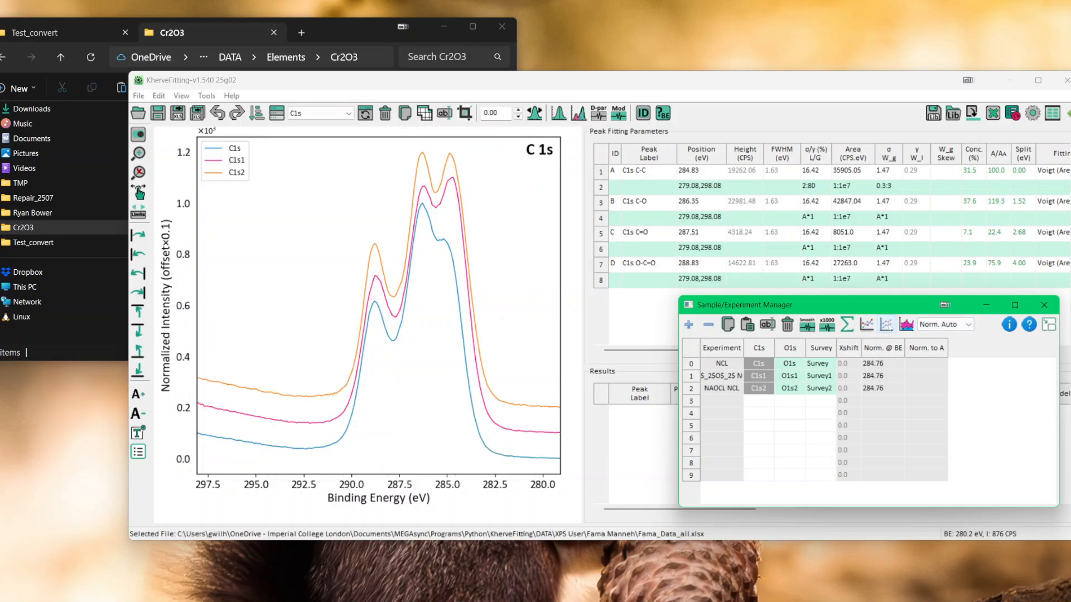
left_click(889, 328)
left_click(889, 328)
left_click(890, 328)
left_click(889, 328)
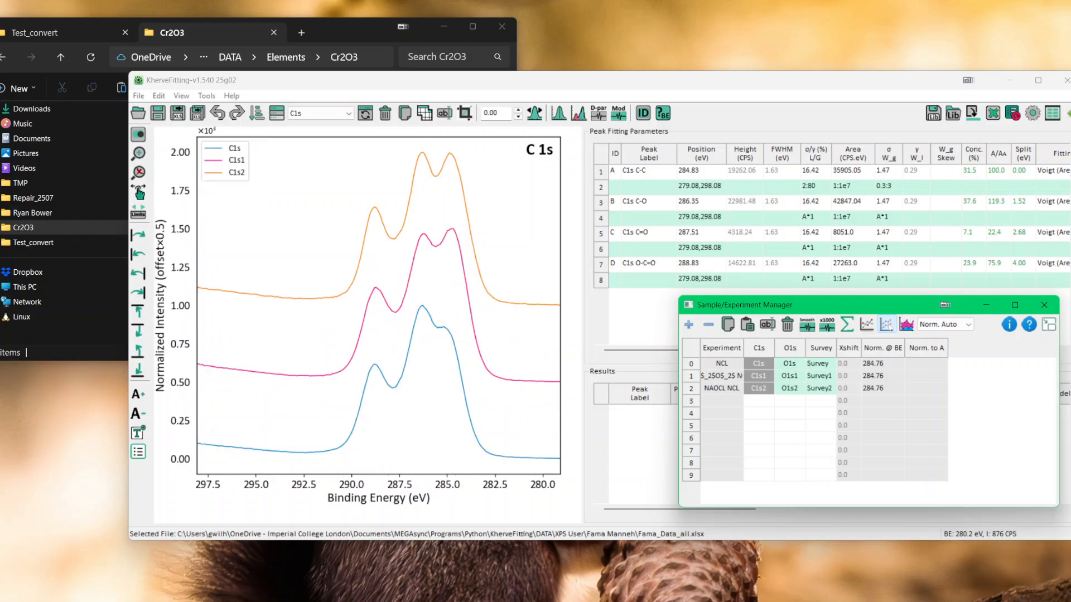
Step: Plot the fitted C1s peaks of the three samples as a stacked figure and look through the export formats
left_click(907, 325)
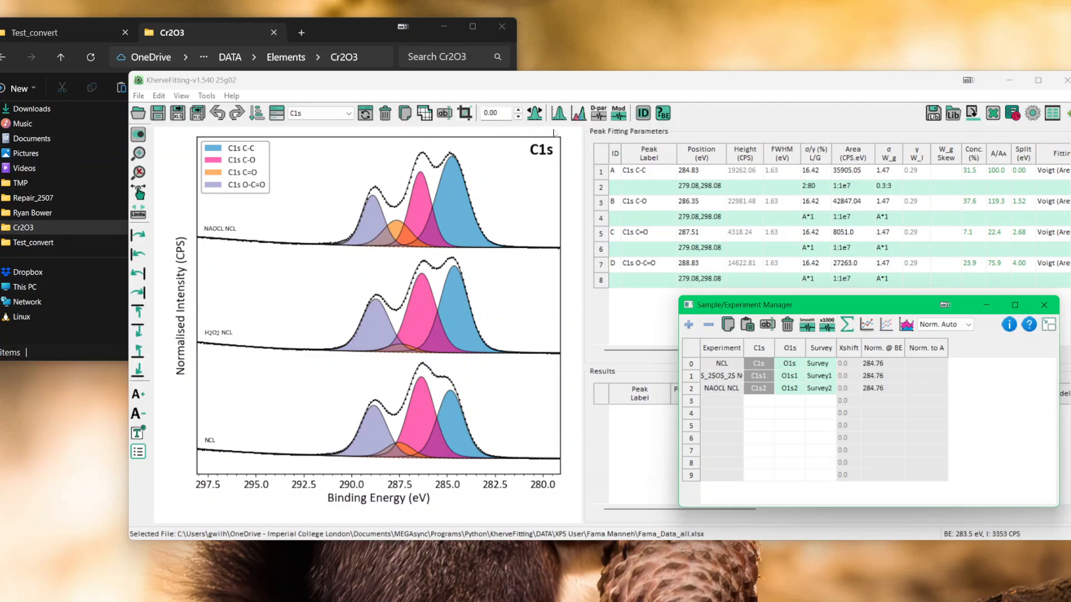
left_click(139, 96)
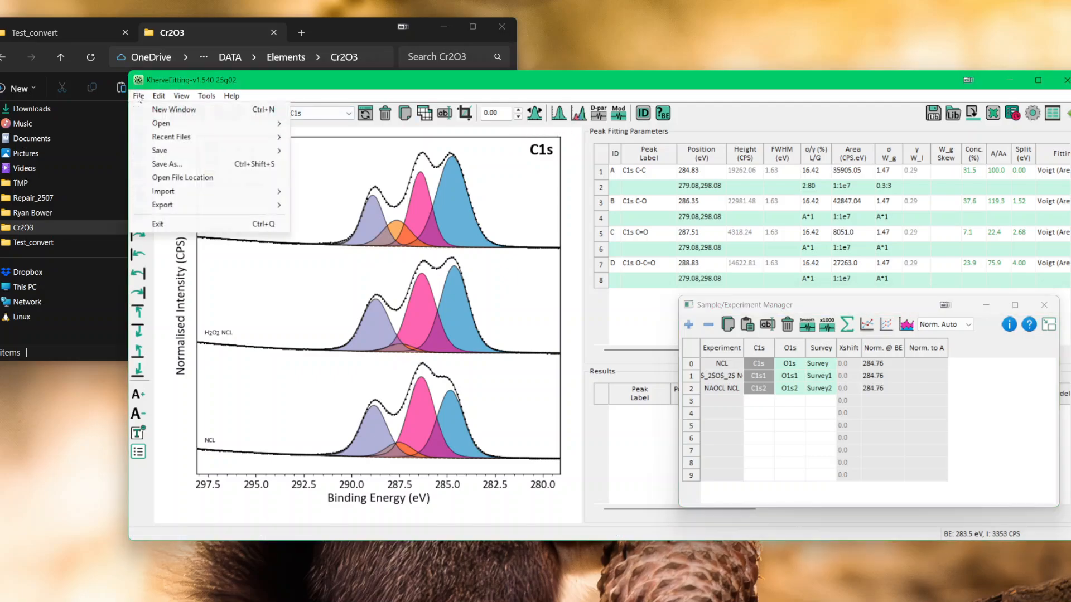
mouse_move(162, 205)
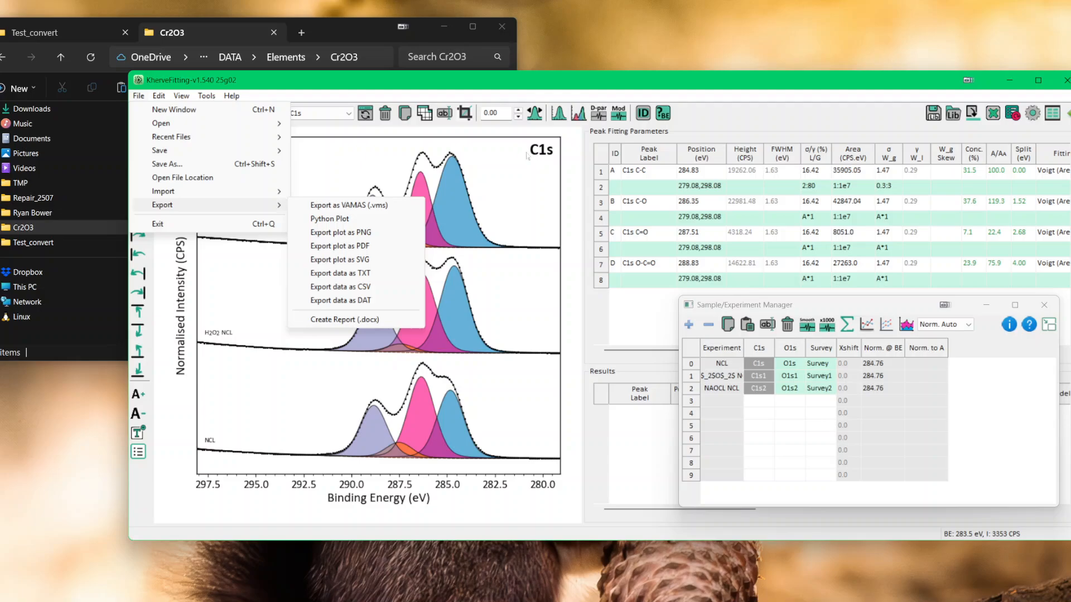
left_click(497, 179)
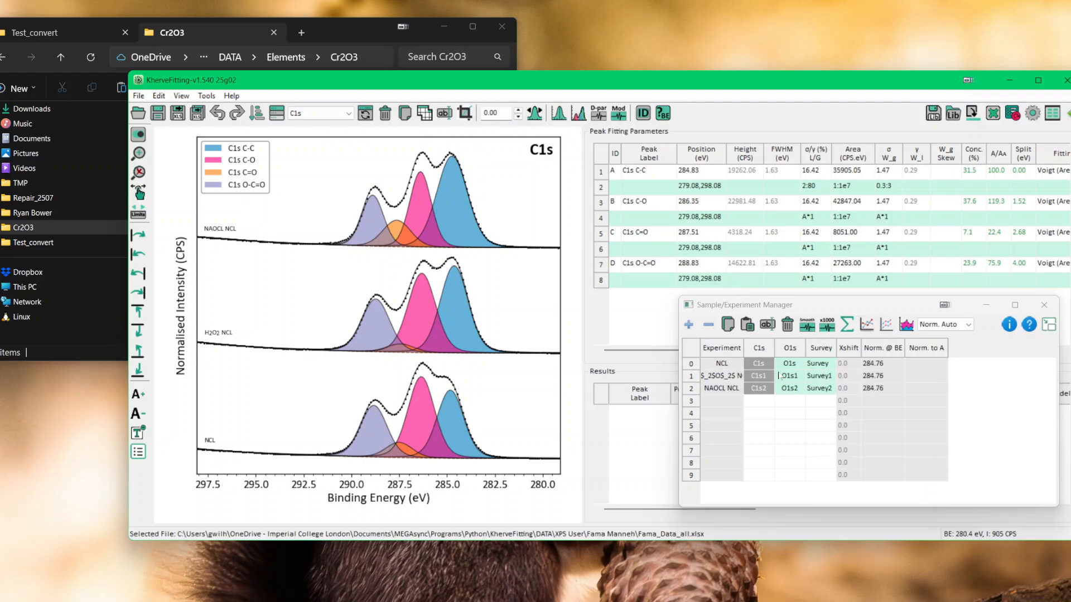
Step: Display the C1s, C1s1 and O1s spectra one after another to inspect their fits, ending on the NCL sample's C1s
left_click(762, 366)
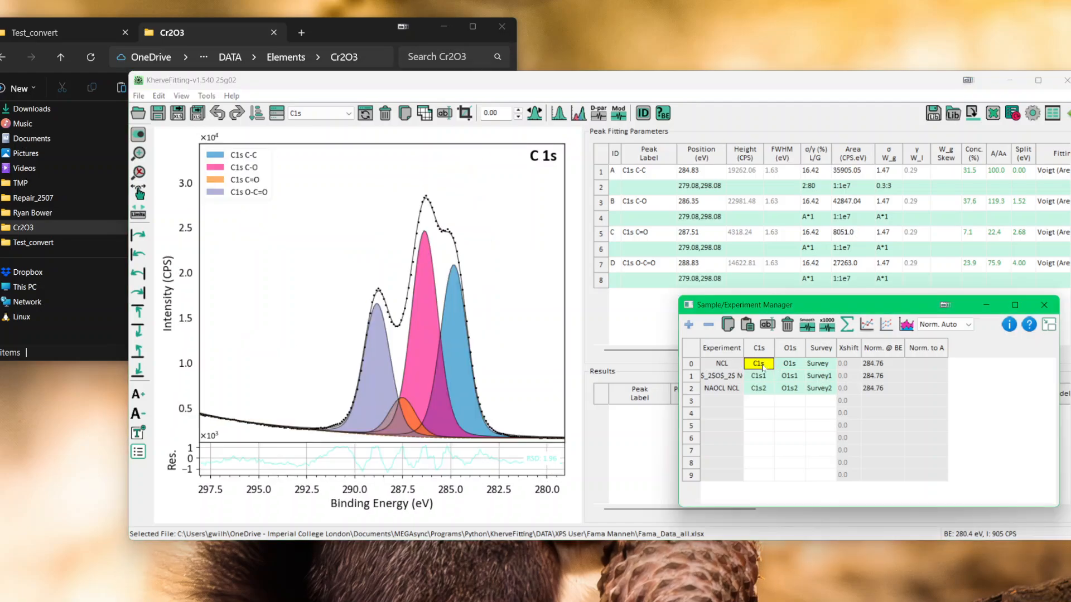
left_click(763, 372)
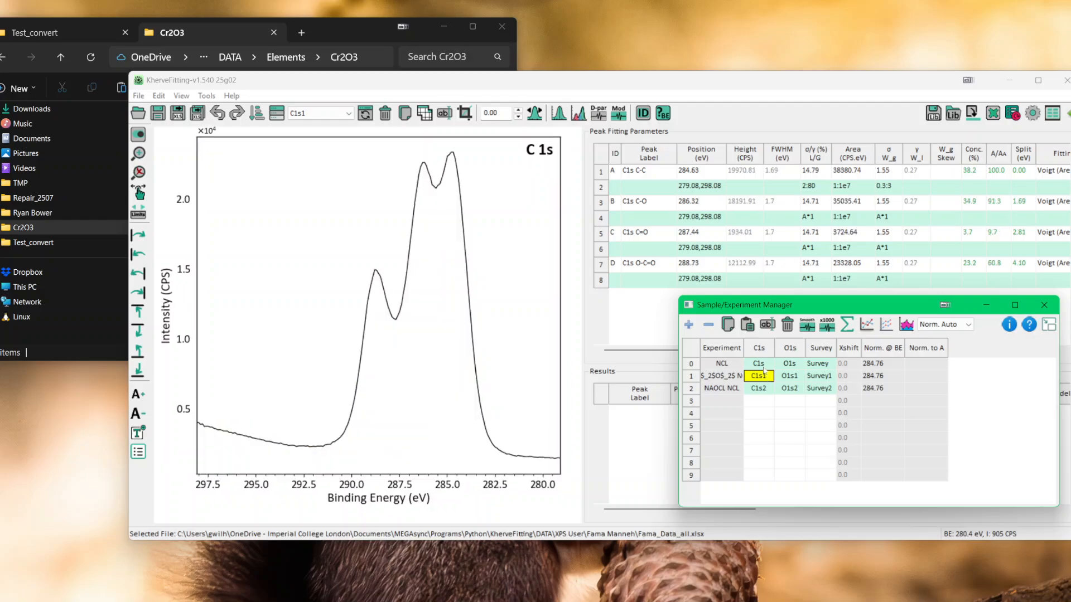
left_click(764, 368)
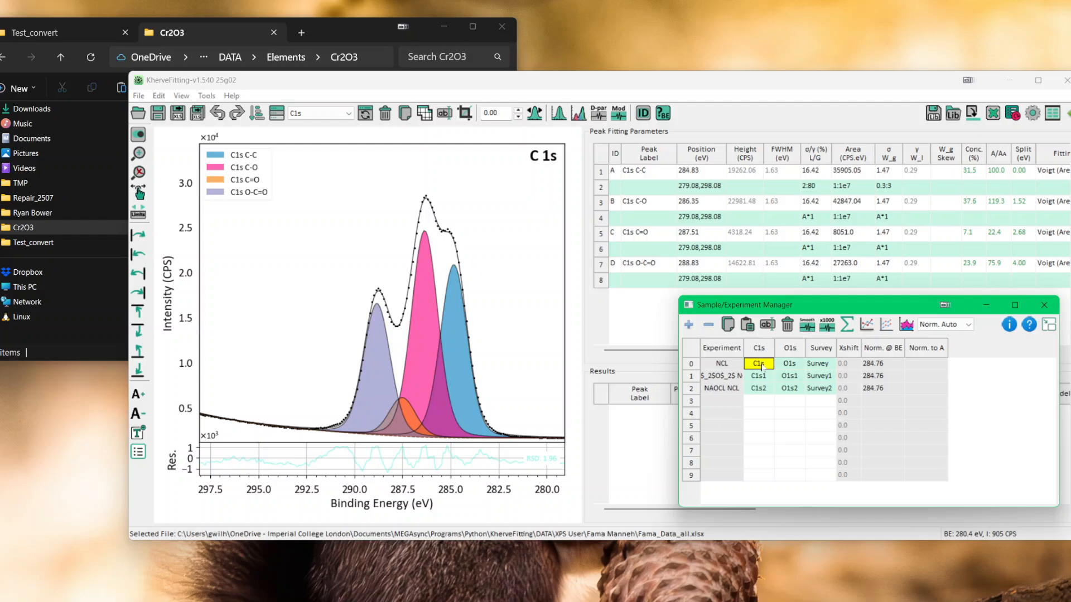
left_click(789, 365)
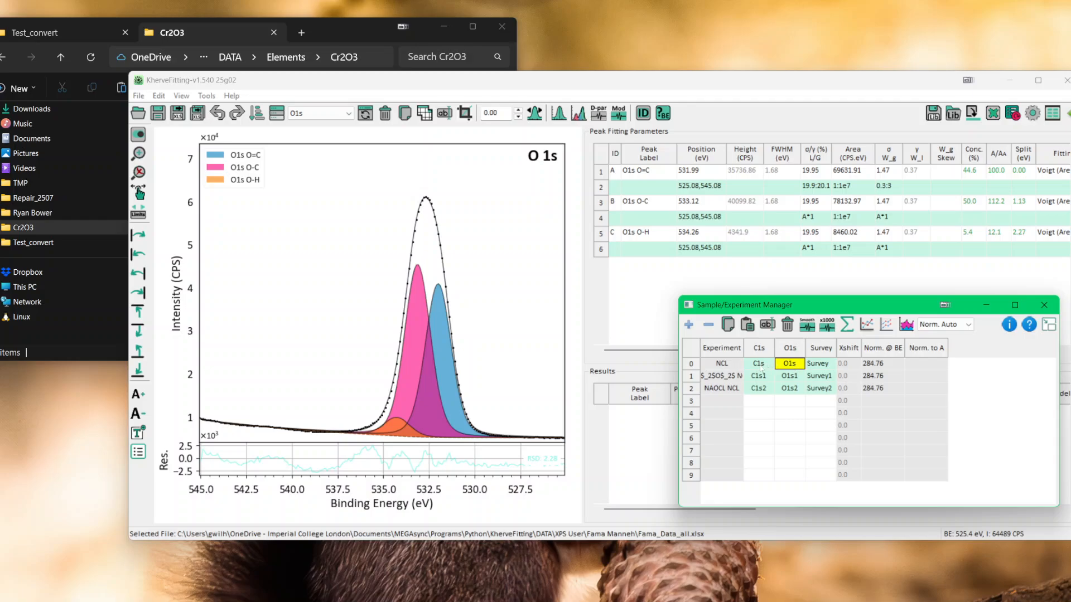
left_click(759, 366)
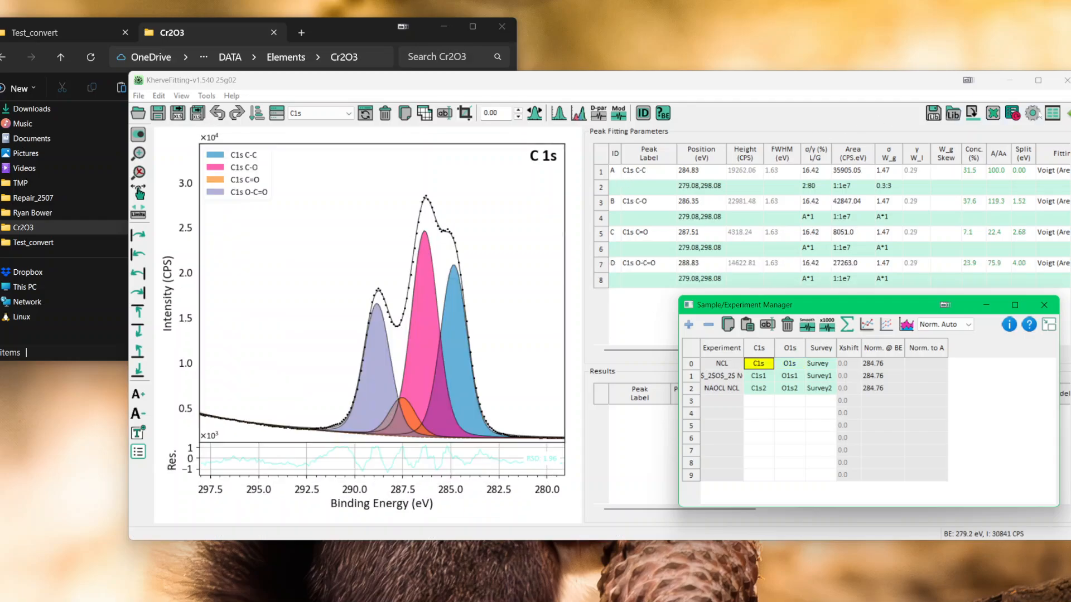
Step: Check the reference peak and reference binding energy in the instrument preferences, and close them without saving
left_click(1033, 112)
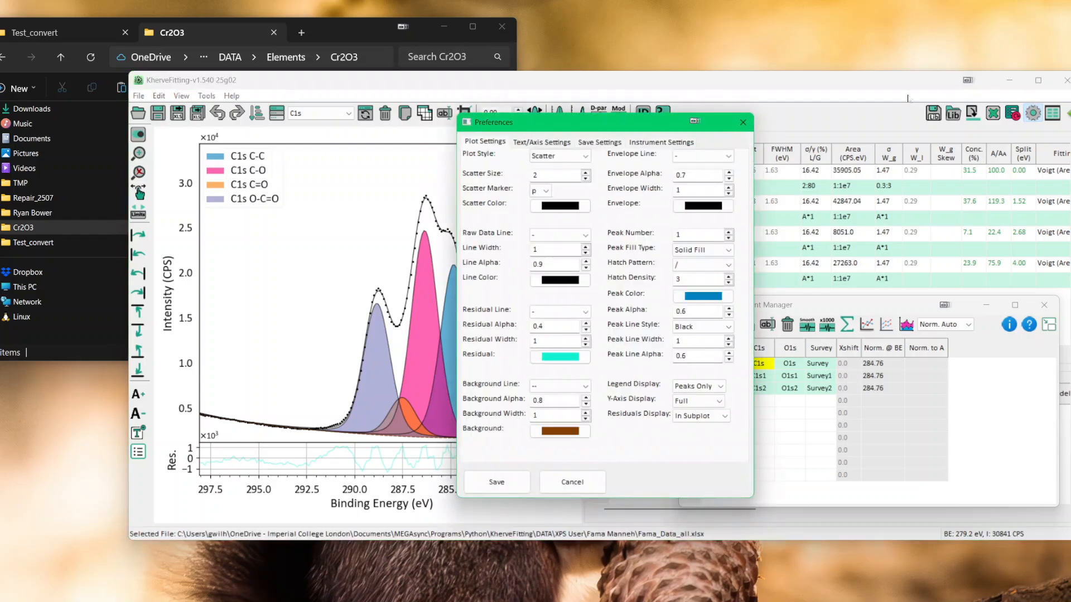
left_click(648, 143)
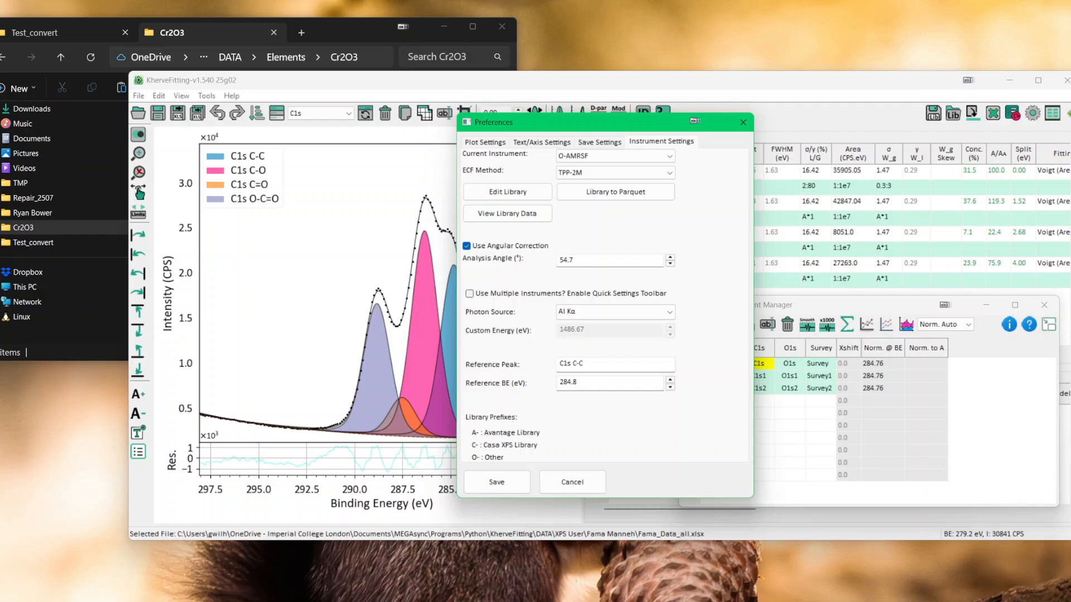
left_click(572, 482)
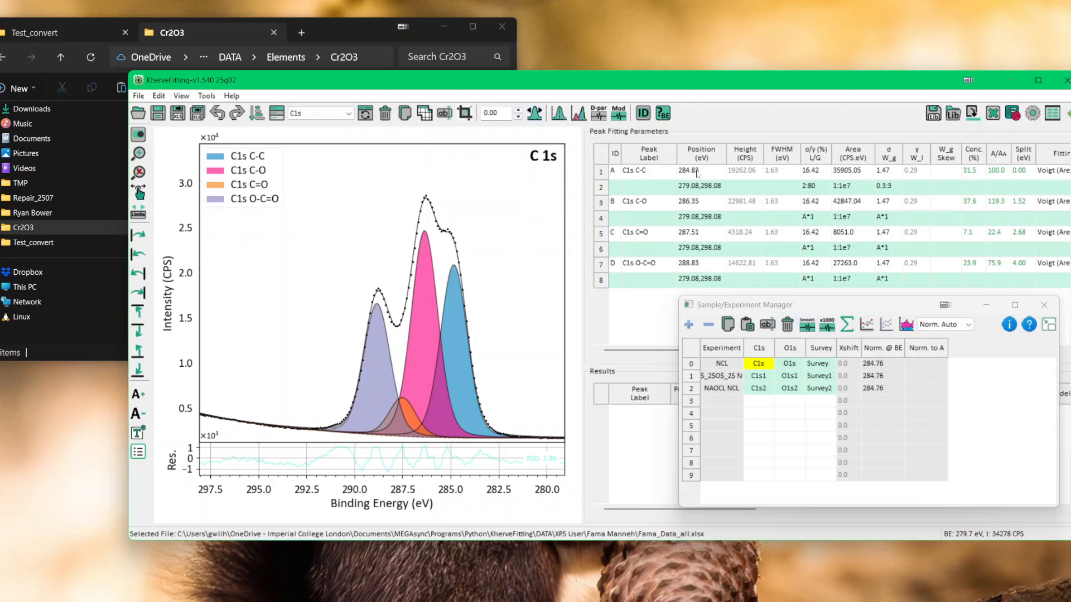
Step: Apply the automatic binding energy correction to the NCL sample from its C1s spectrum and reset the shift to 0
left_click(535, 114)
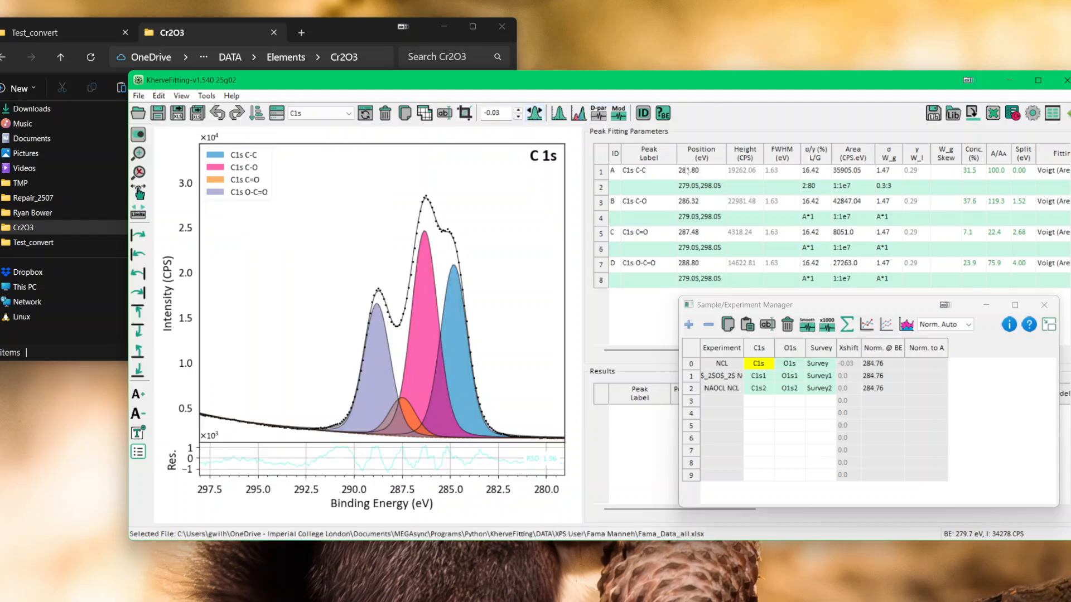
left_click_drag(502, 114, 478, 116)
key("BackSpace")
type("0")
key("Return")
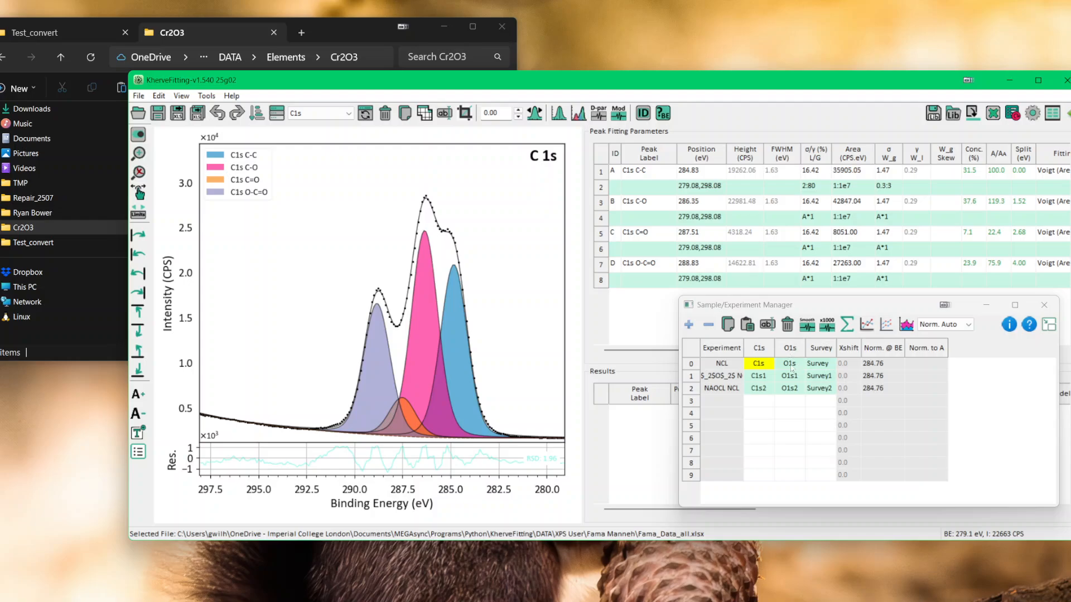
Step: Apply the automatic binding energy correction to all three samples, from O1s for the first and from C1s1 and C1s2 for the others
left_click(790, 365)
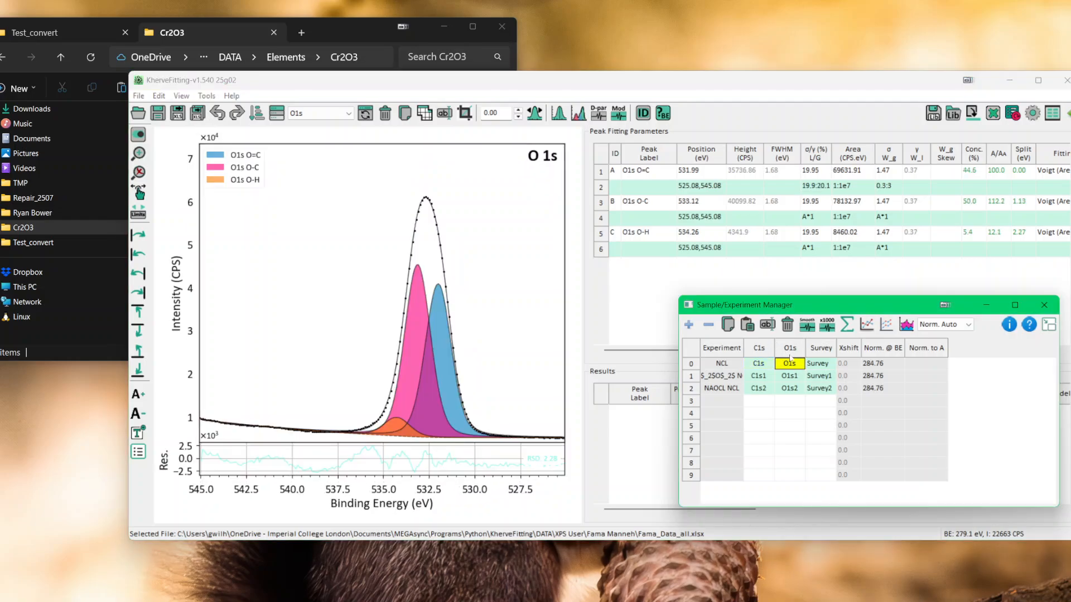
left_click(533, 113)
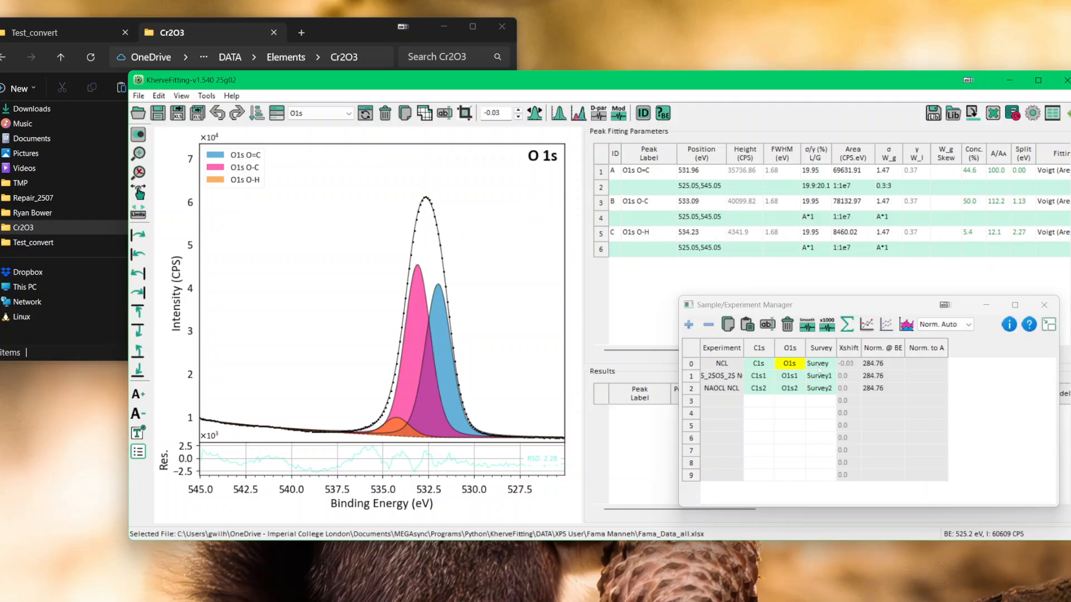
left_click(760, 377)
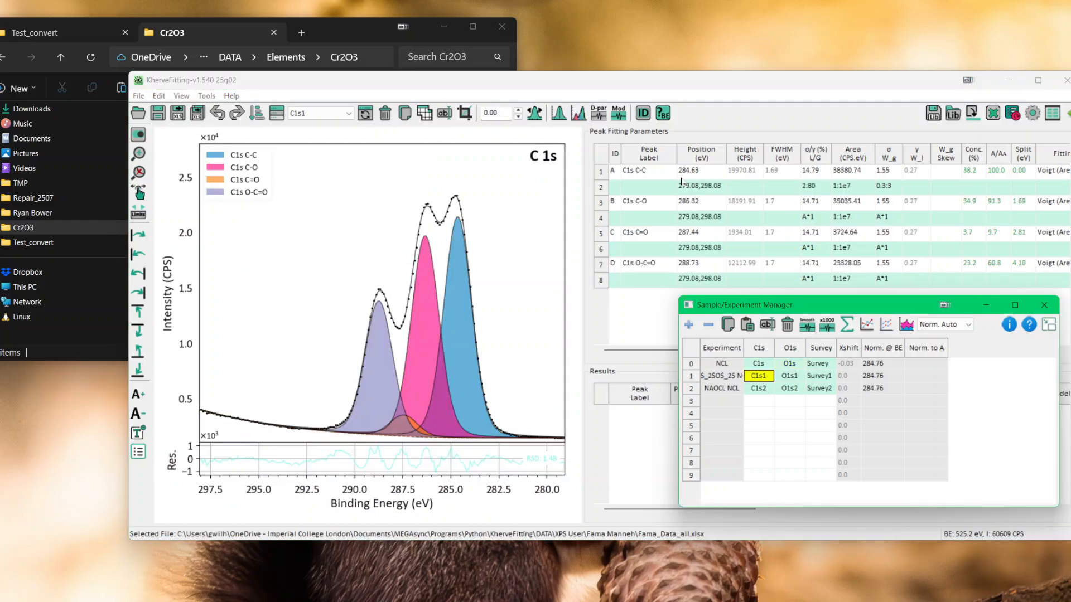
left_click(535, 114)
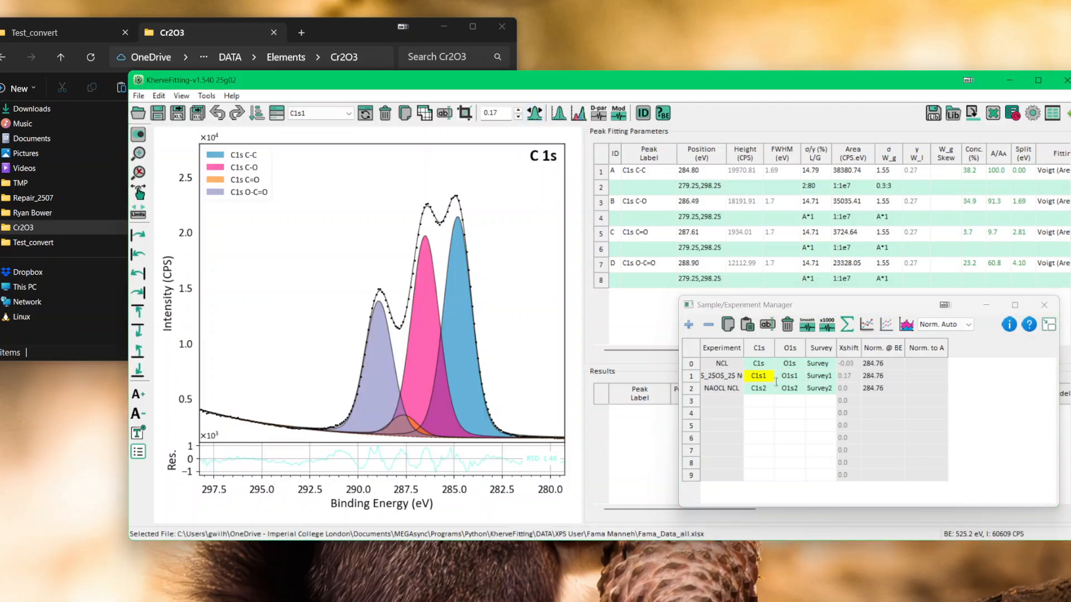
left_click(758, 388)
left_click(536, 114)
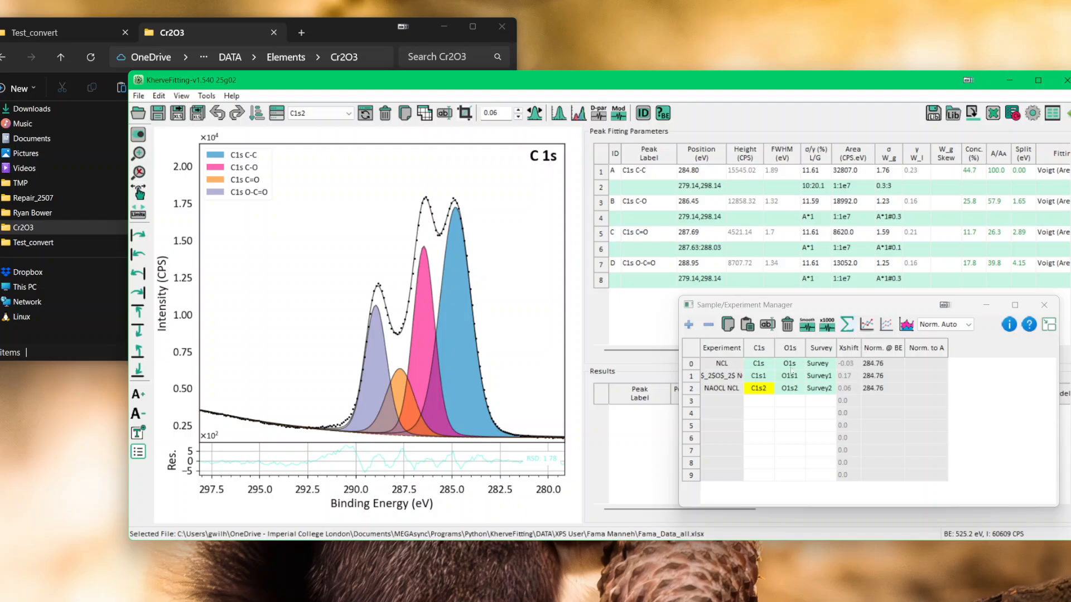
Step: Overlay the shift-corrected C1s, C1s1 and C1s2 spectra with automatic normalisation and move the manager window aside
left_click(758, 364, "shift")
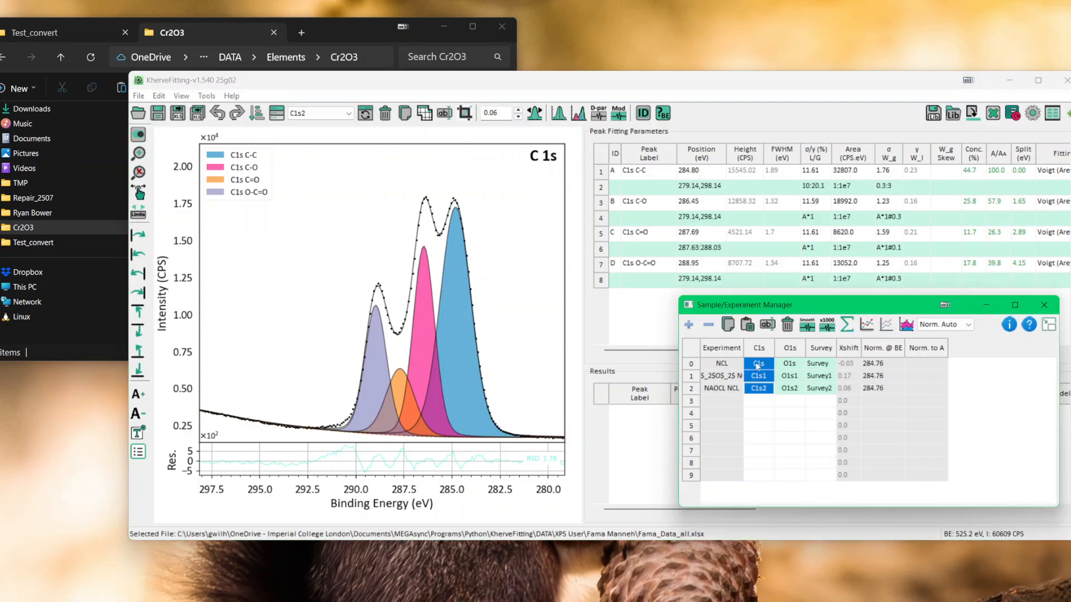
left_click(866, 325)
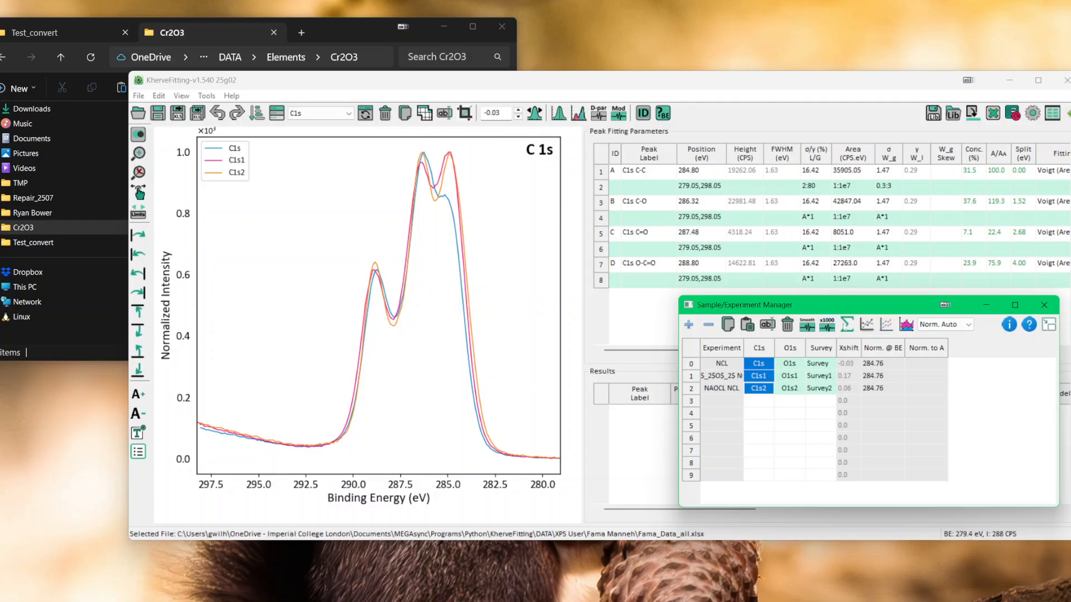
left_click_drag(855, 306, 820, 298)
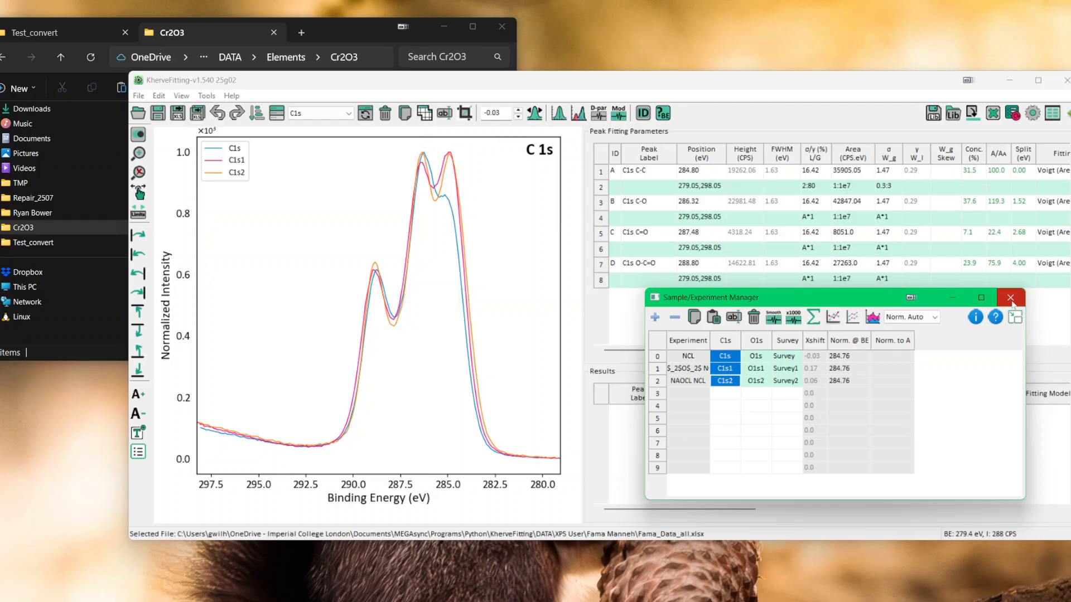
Step: Inspect the raw data layout of NCL.xlsx from the Test_convert folder in Excel, and close the workbook
left_click(338, 23)
left_click(34, 33)
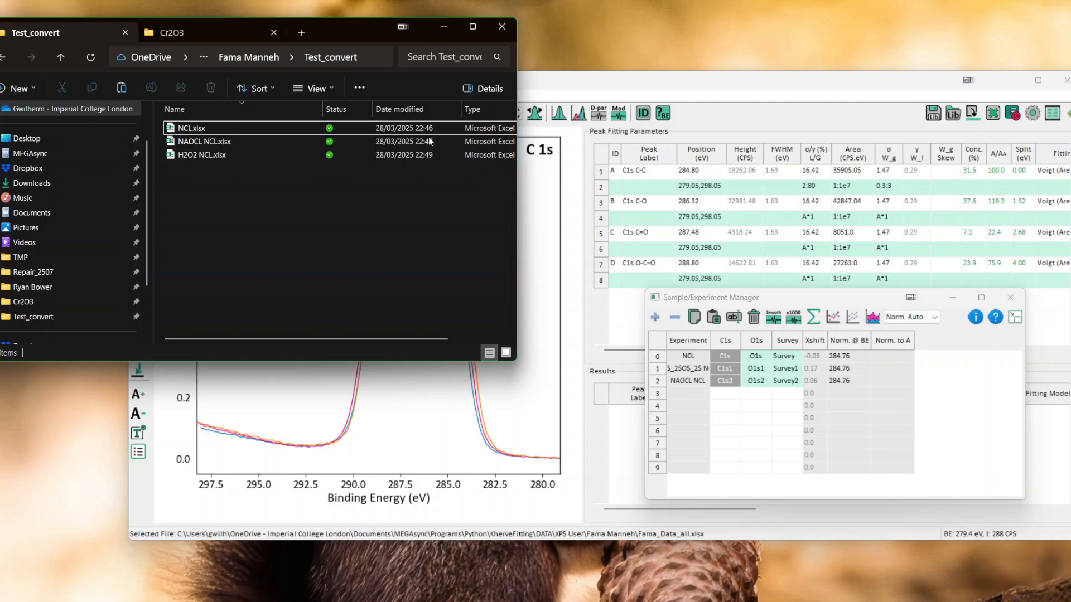
left_click(192, 129)
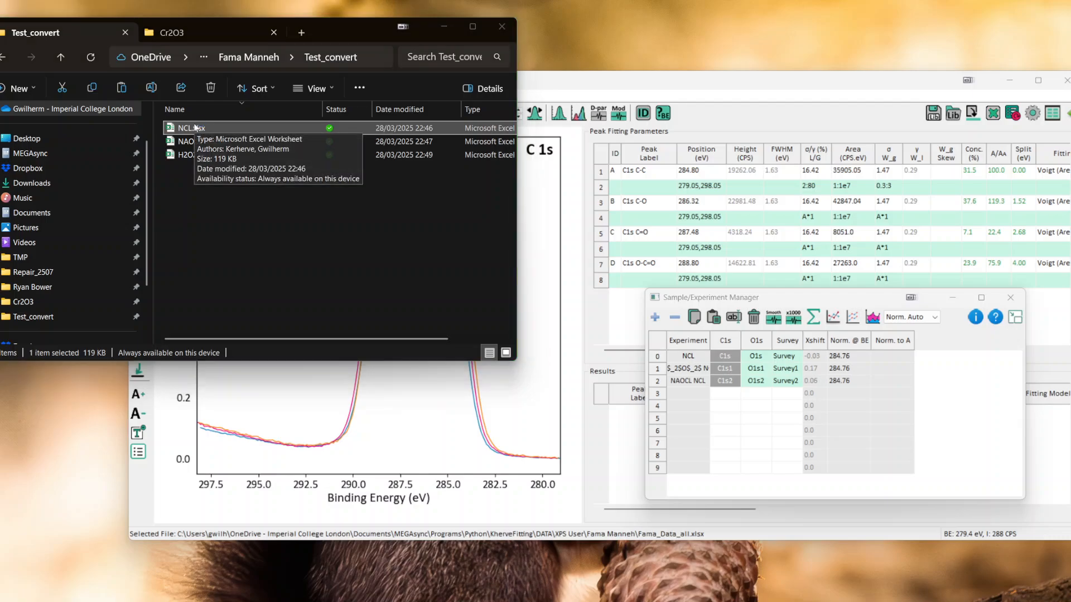
double_click(194, 127)
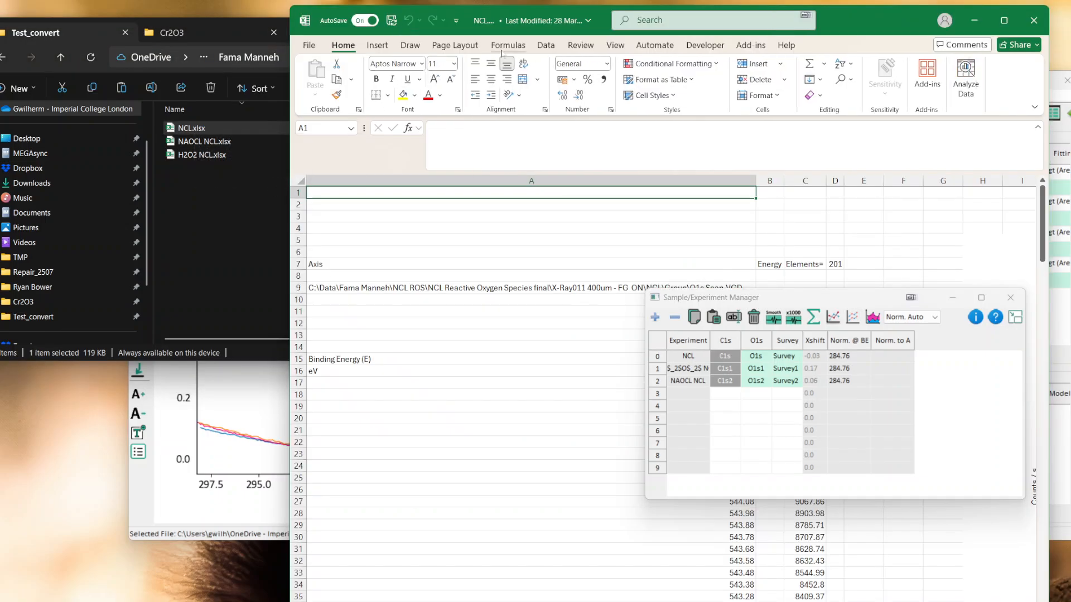
left_click_drag(838, 10, 806, 5)
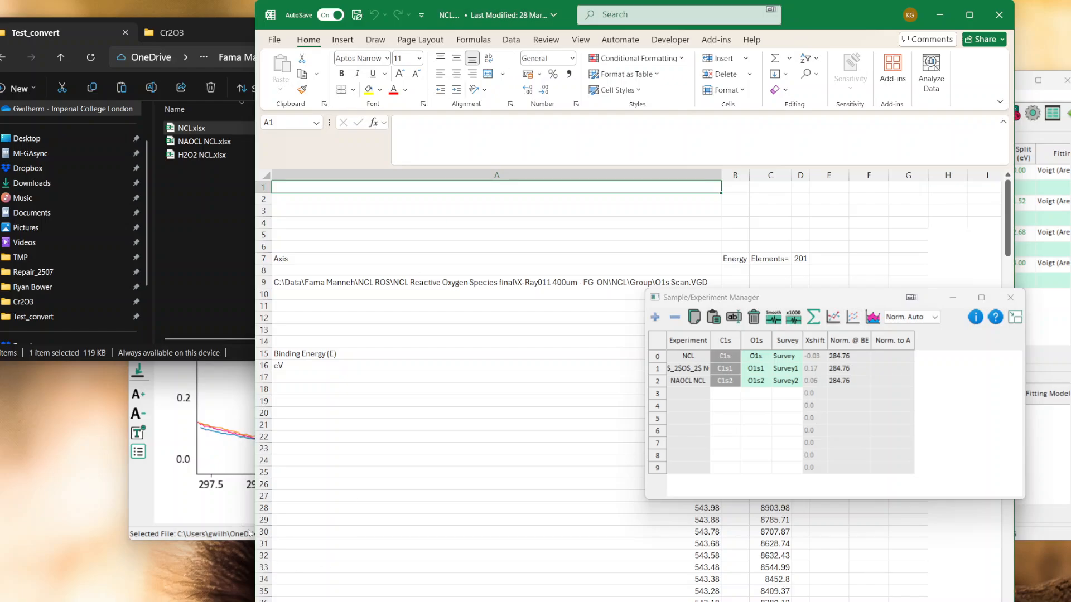
left_click(1000, 6)
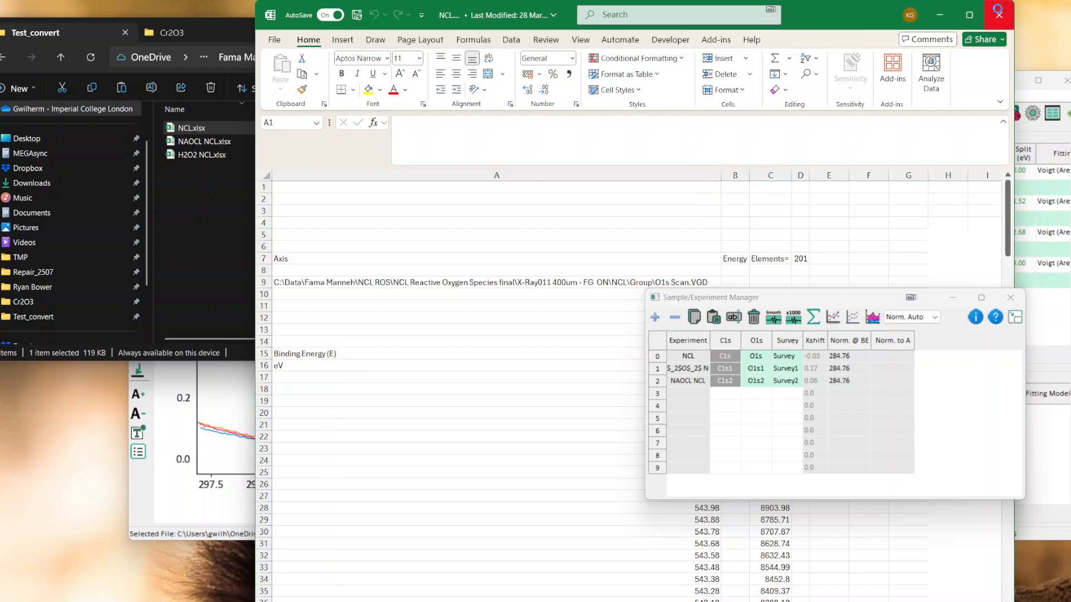
Step: Convert the NCL, NAOCL NCL and H2O2 NCL Excel files from the Test_convert folder by loading them together into KherveFitting
left_click_drag(201, 133, 385, 445)
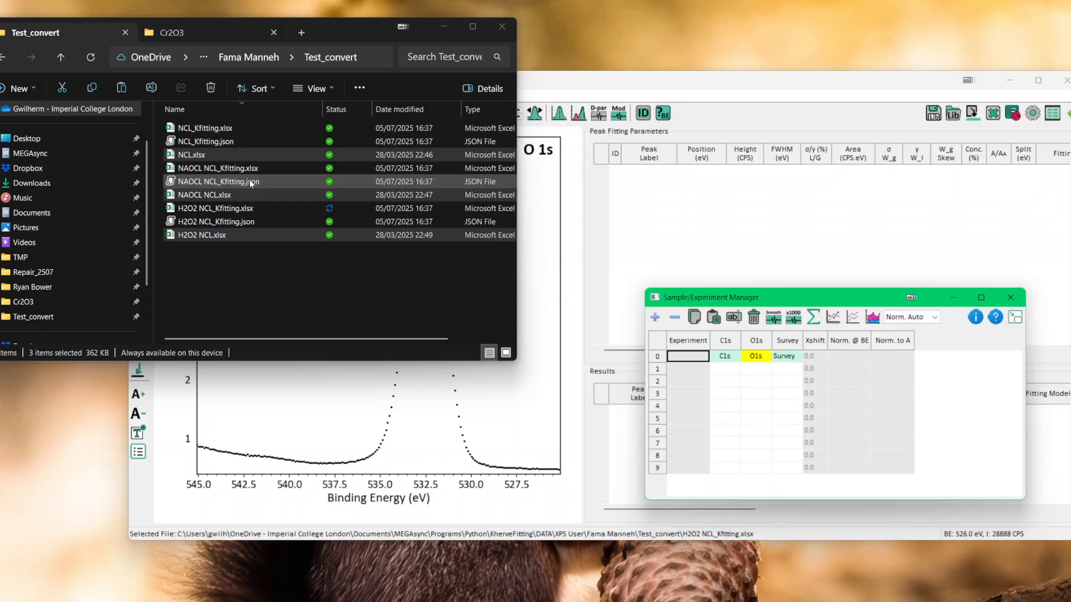
left_click(240, 264)
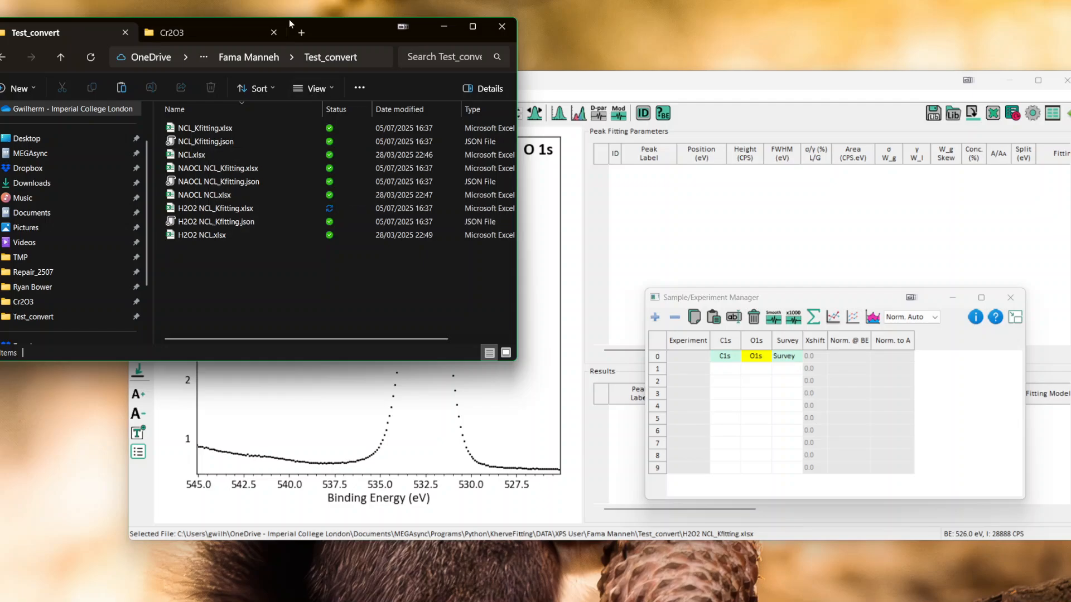
mouse_move(326, 27)
left_mouse_down()
mouse_move(312, 8)
mouse_move(307, 21)
left_mouse_up()
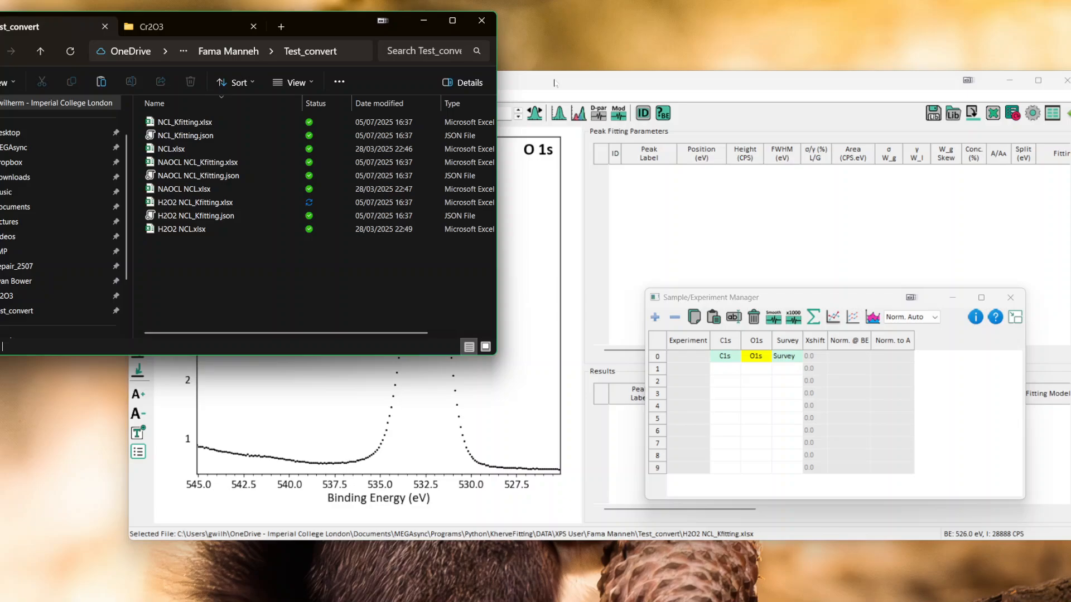
left_click(549, 74)
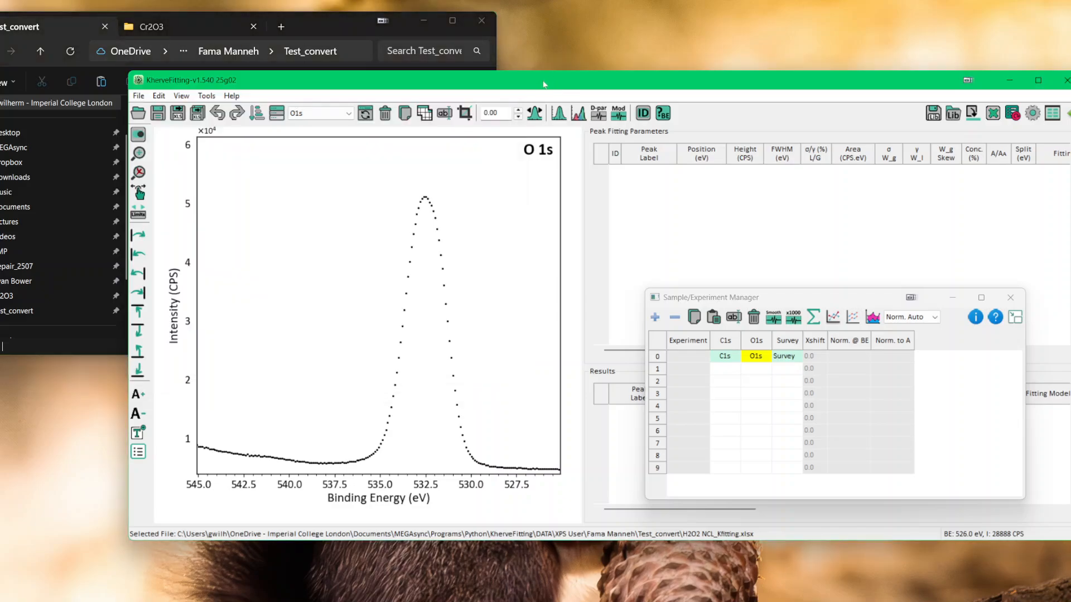
left_click(725, 359)
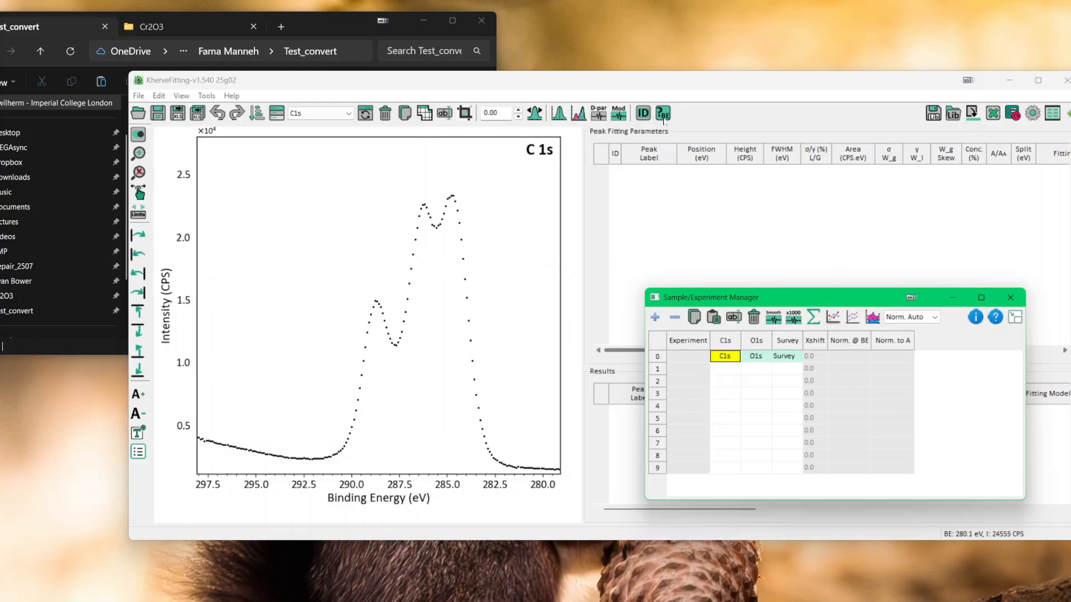
left_click(575, 116)
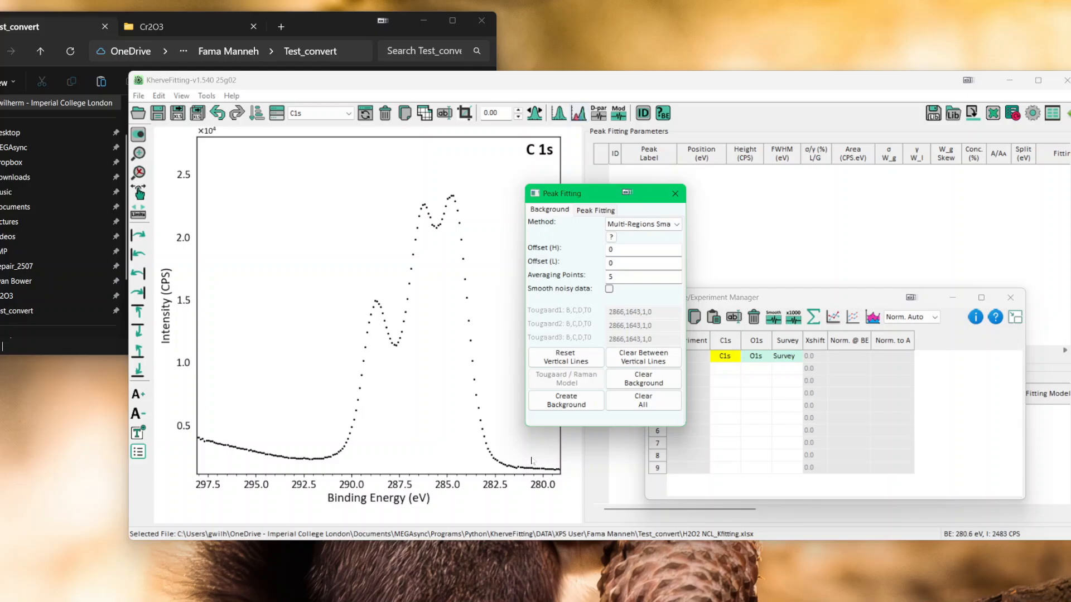
left_click(585, 193)
left_click(675, 193)
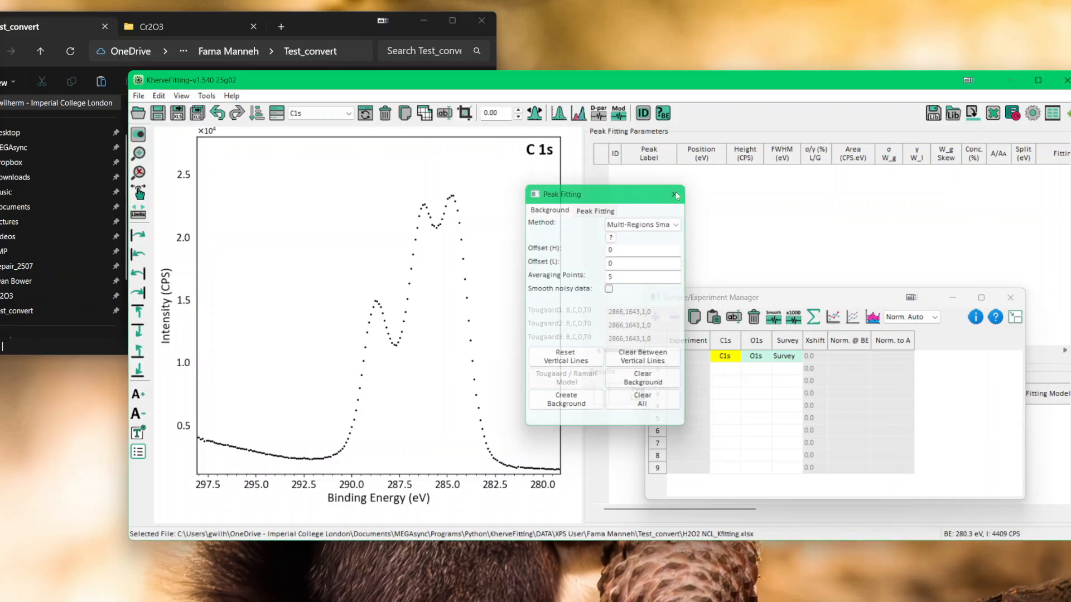
Step: Close the Sample/Experiment Manager and restart KherveFitting, placing its window beside the Test_convert folder
left_click(1009, 298)
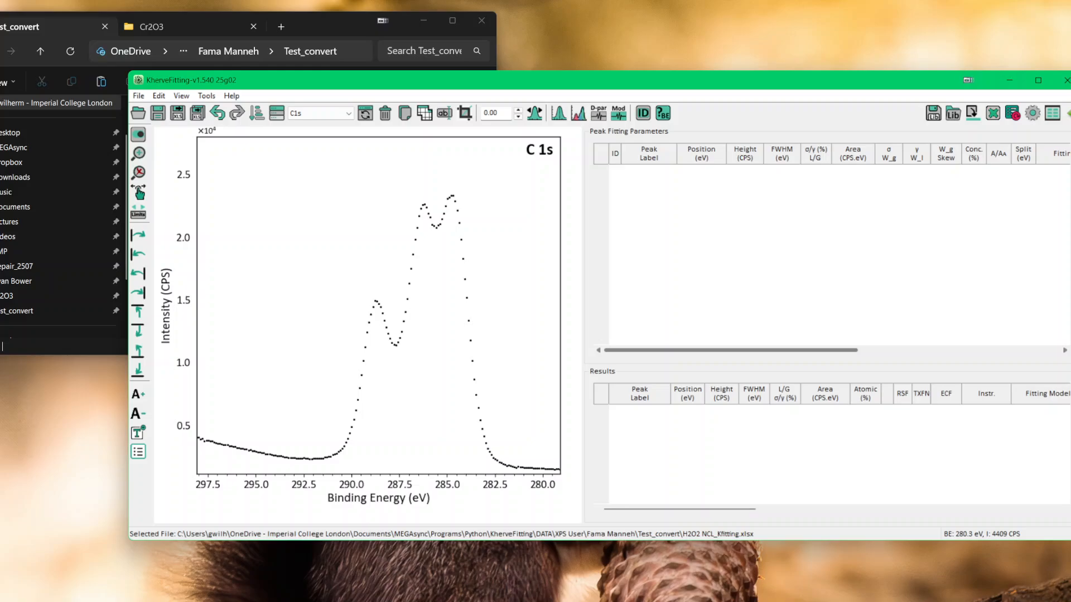
left_click(1066, 80)
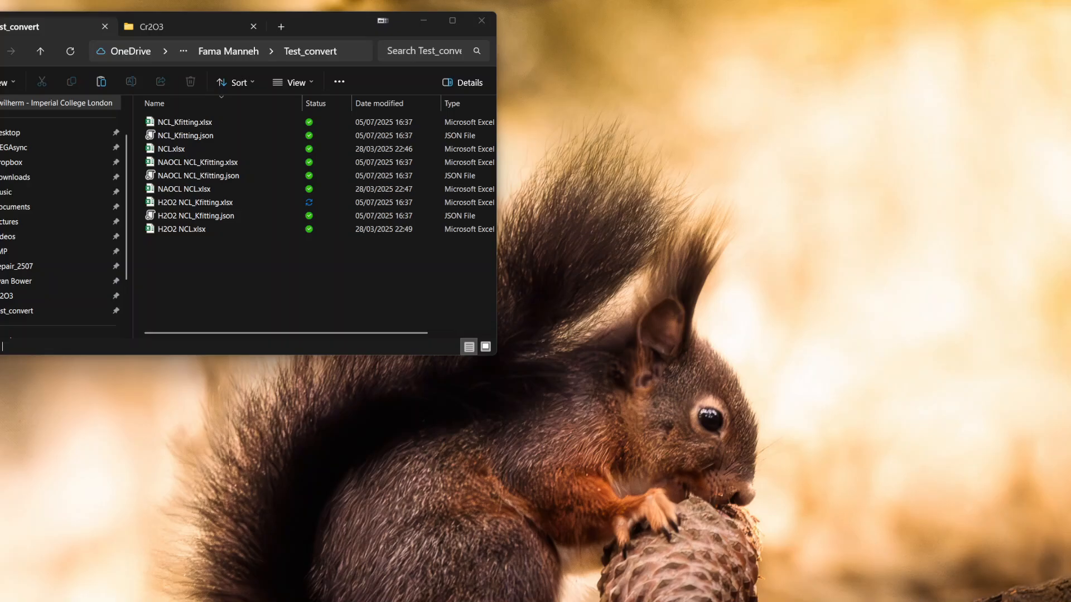
left_click_drag(608, 0, 664, 138)
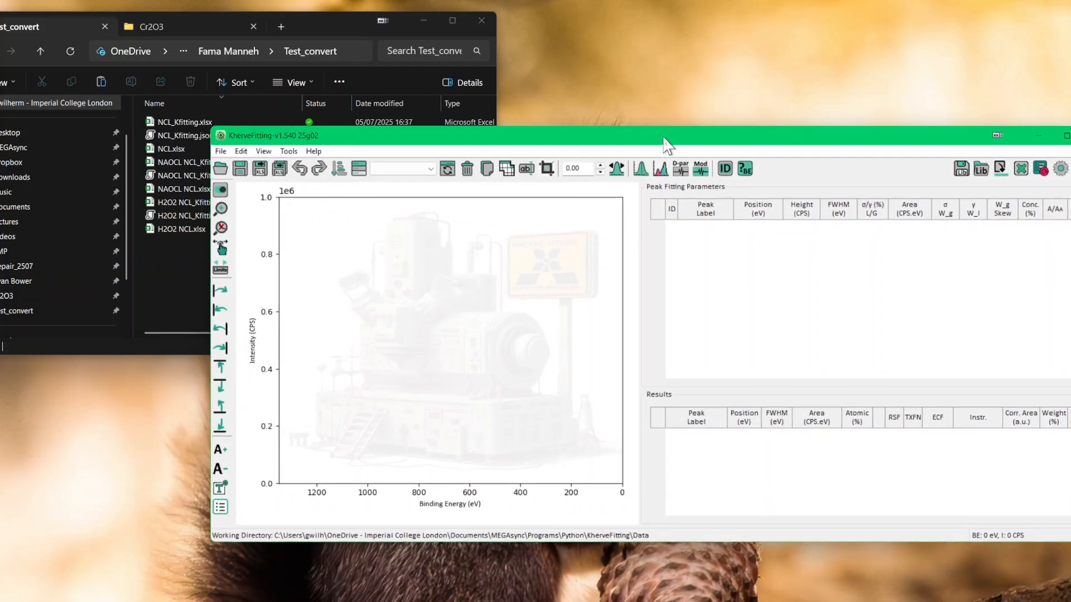
Step: Load NCL_Kfitting.xlsx from the Test_convert folder into KherveFitting and display its C1s spectrum
left_click(313, 28)
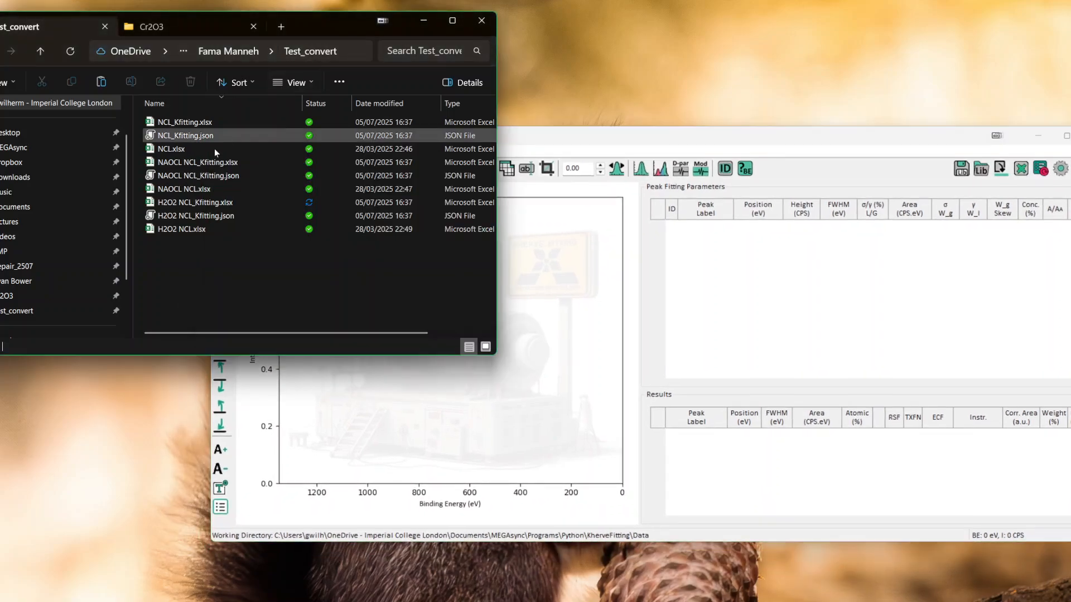
left_click(168, 150)
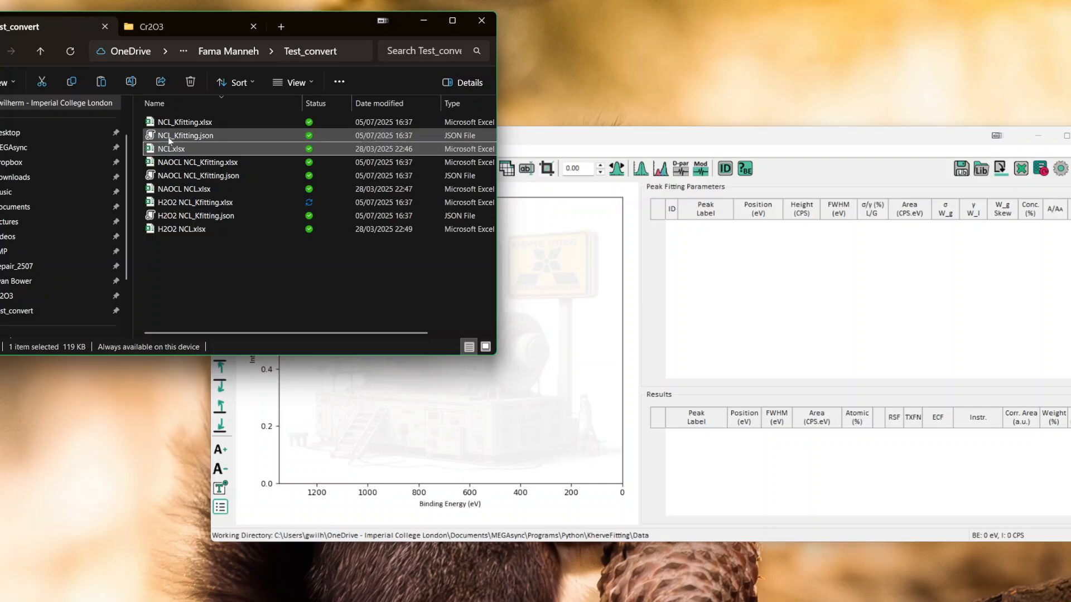
left_click_drag(173, 123, 571, 405)
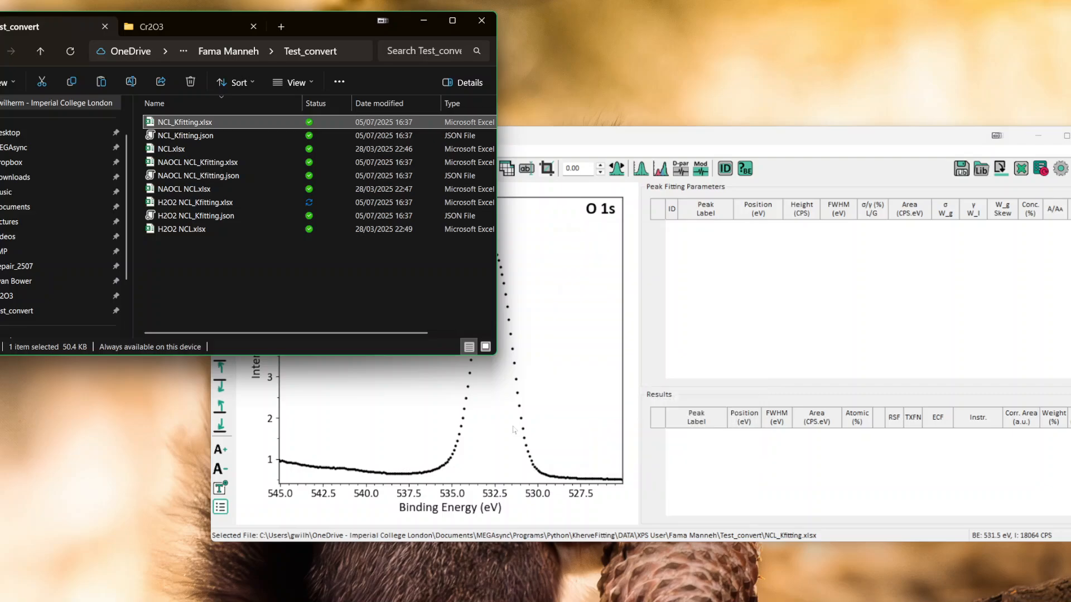
left_click(401, 168)
left_click(390, 187)
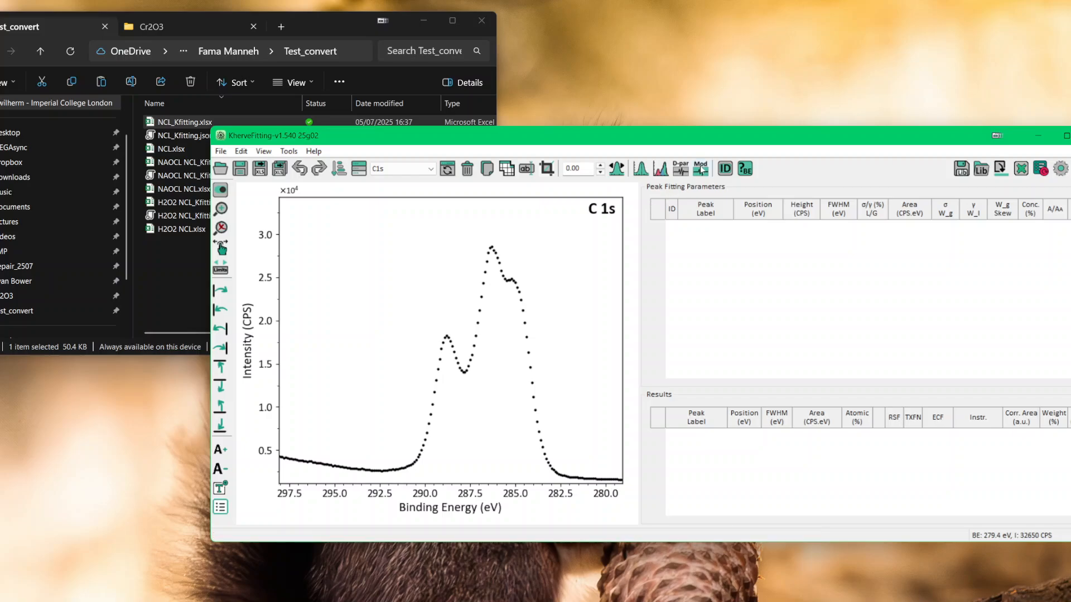
Step: Create a Multi-Regions Smart background on the C1s spectrum between about 292 and 280.8 eV and move the fitting window off the plot
left_click(660, 169)
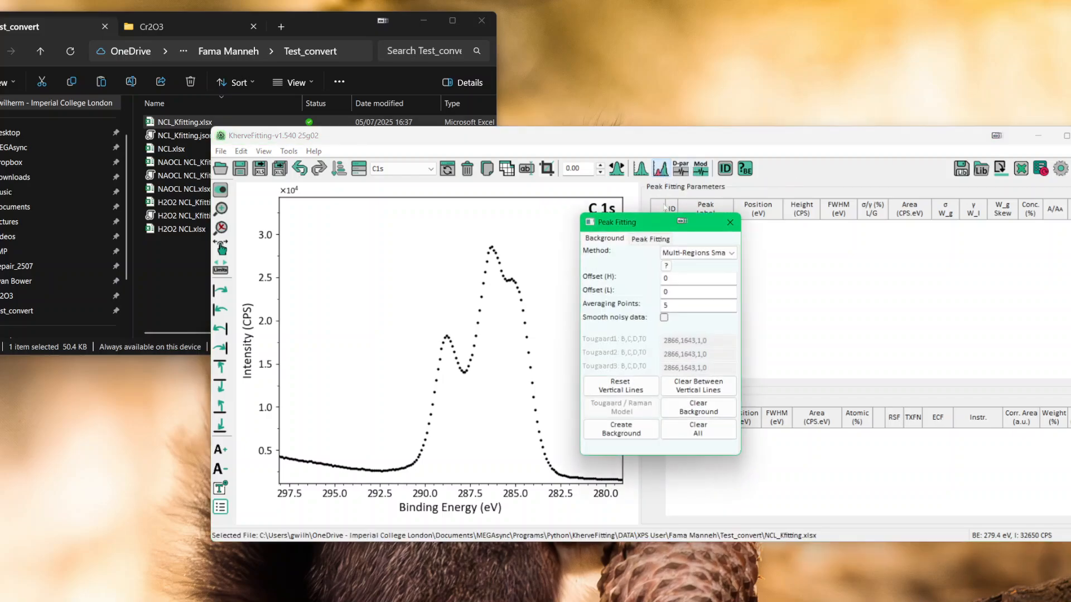
left_click(592, 474)
left_click(389, 471)
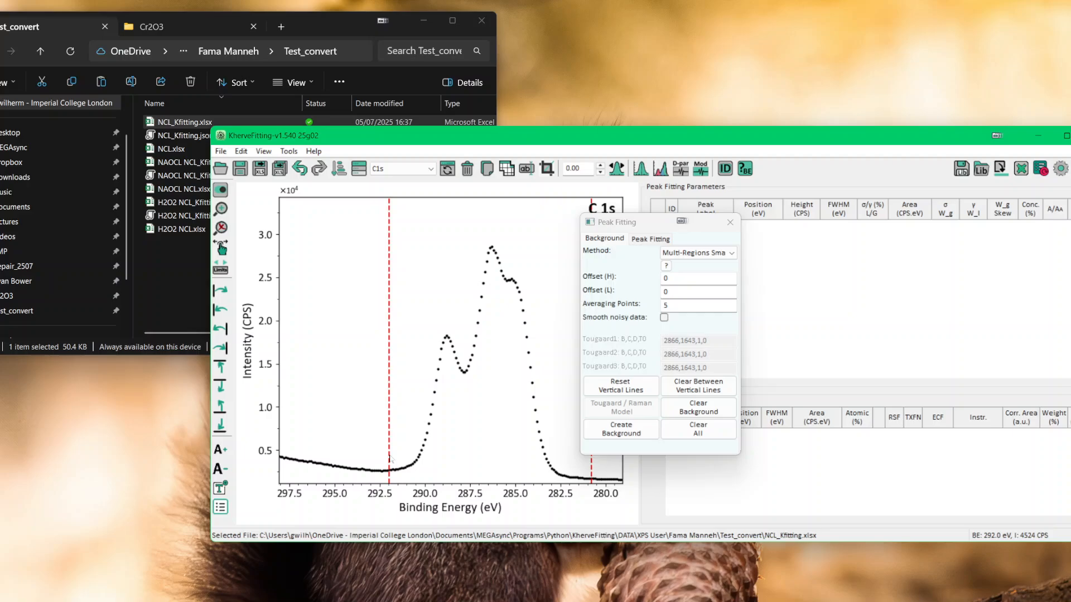
left_click(620, 431)
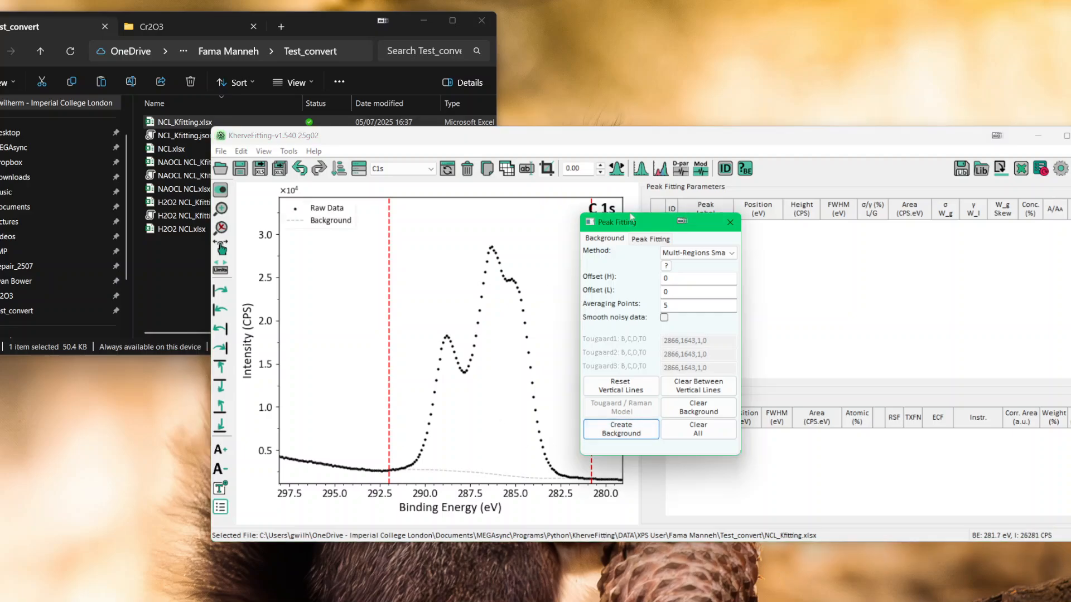
left_click_drag(645, 227, 790, 226)
left_click(732, 136)
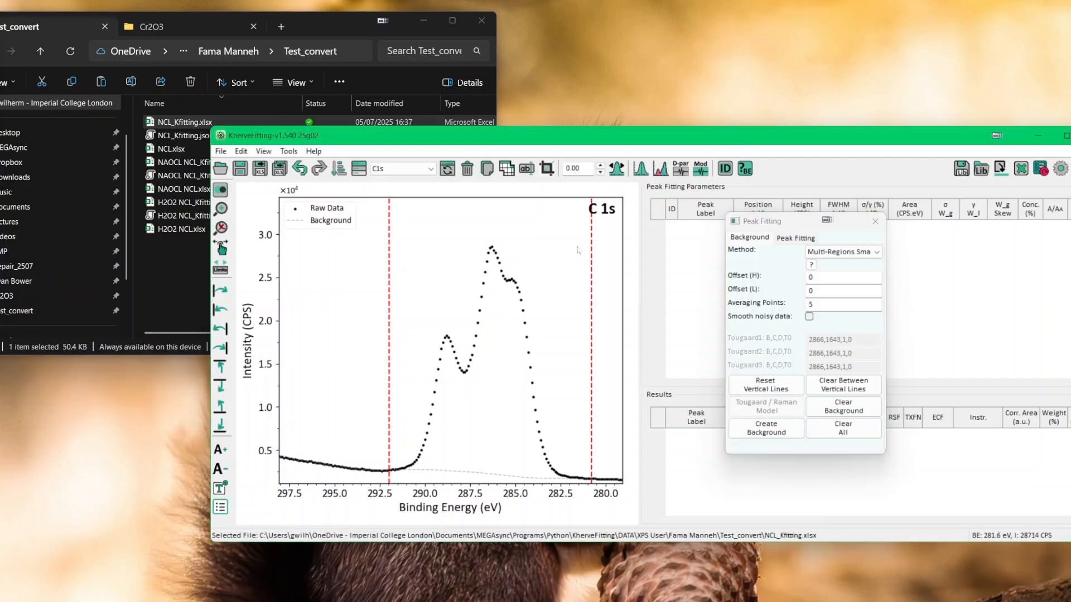
Step: Extend the low-energy background limit to about 279.6 eV and lower that end of the background to an offset (L) of -27.8
scroll(577, 250, "up", 10)
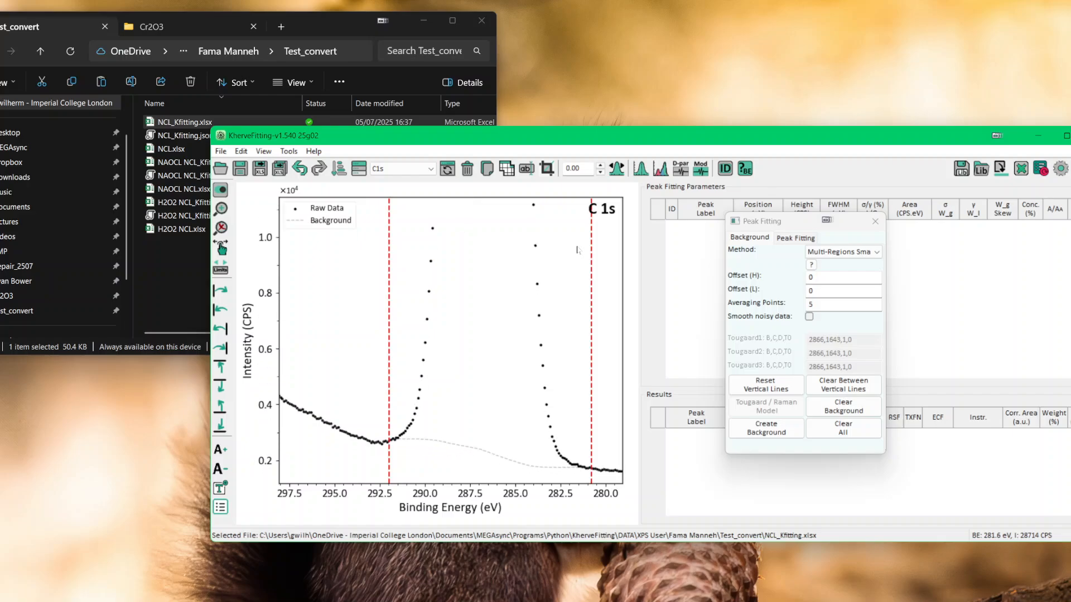
scroll(577, 250, "up", 3)
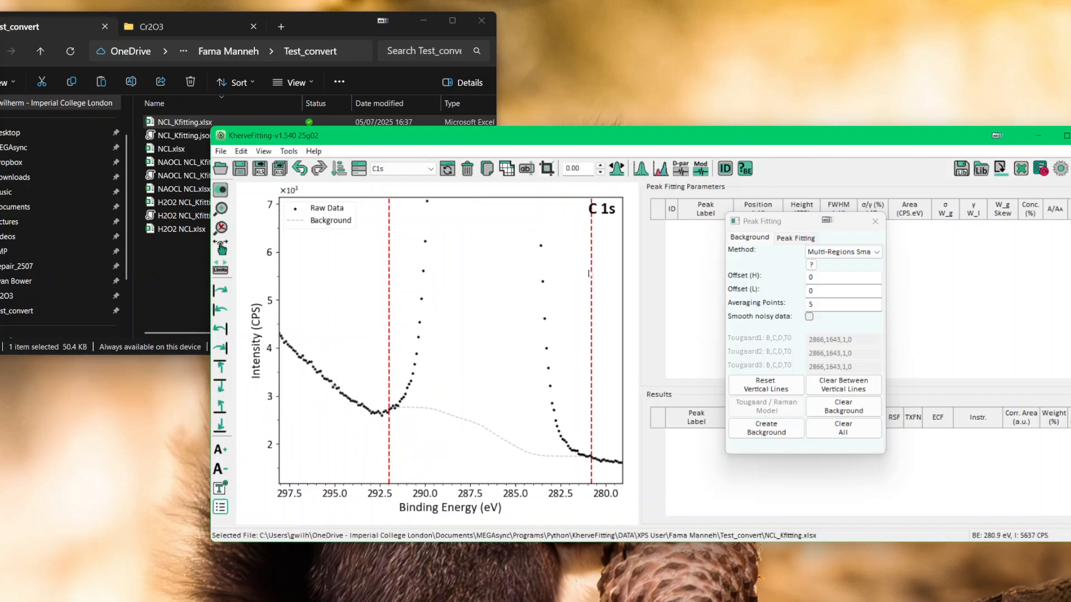
left_click_drag(590, 274, 613, 273)
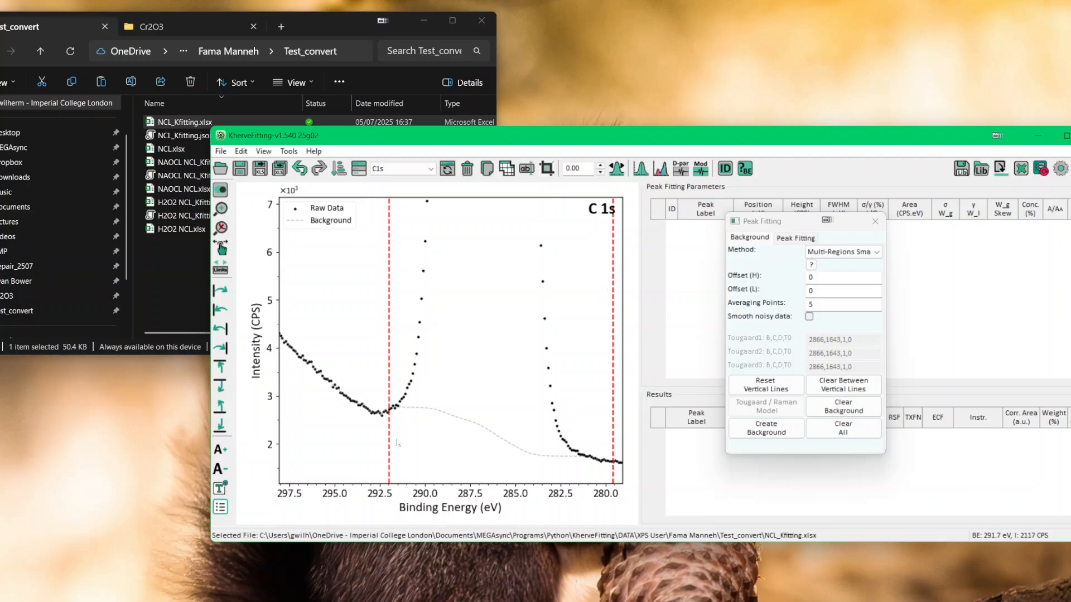
left_click(592, 461)
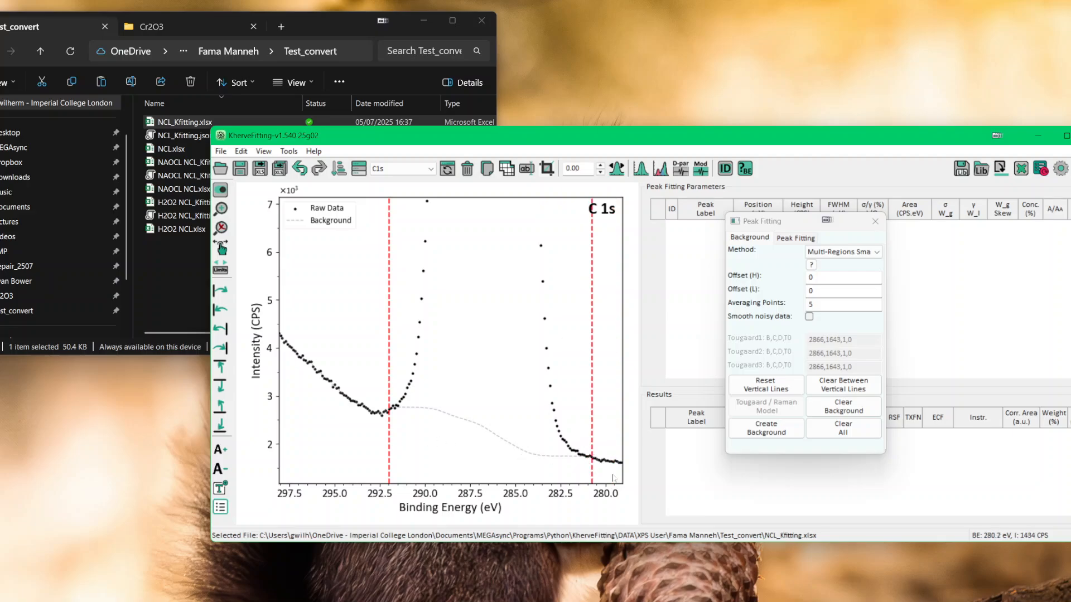
left_click(613, 477)
mouse_move(599, 462)
left_mouse_down()
mouse_move(599, 478)
mouse_move(599, 427)
mouse_move(588, 486)
mouse_move(589, 454)
mouse_move(590, 467)
left_mouse_up()
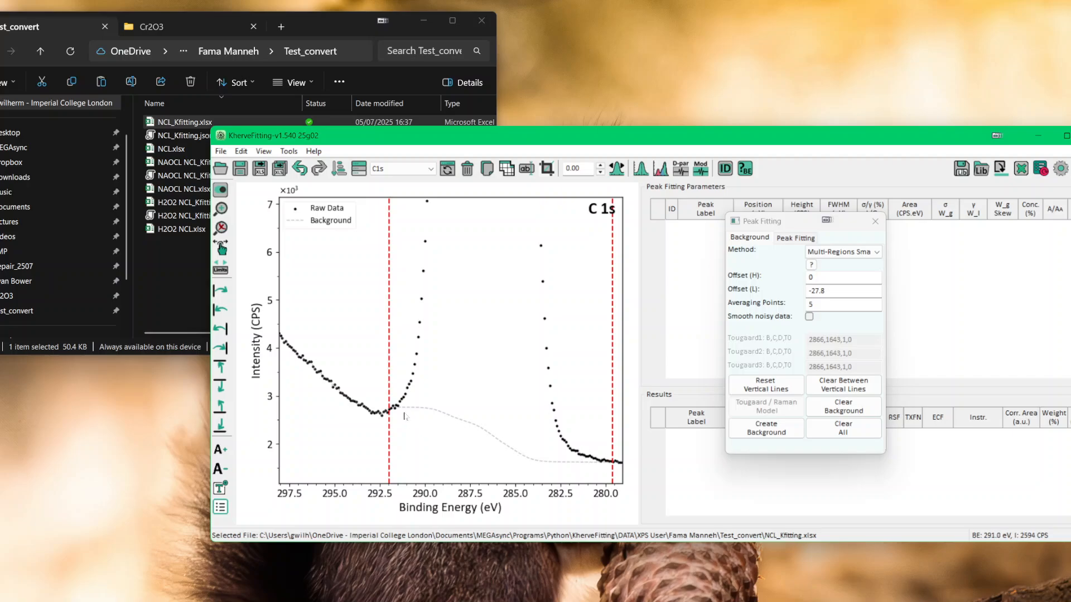
Step: Move the high-energy background limit to about 292.8 eV with offset (H) at 0.0, and restore the full plot range
mouse_move(400, 408)
left_mouse_down()
mouse_move(399, 428)
mouse_move(400, 398)
mouse_move(400, 417)
mouse_move(414, 399)
left_mouse_up()
left_click_drag(387, 415, 381, 417)
right_click(484, 351)
left_click(513, 373)
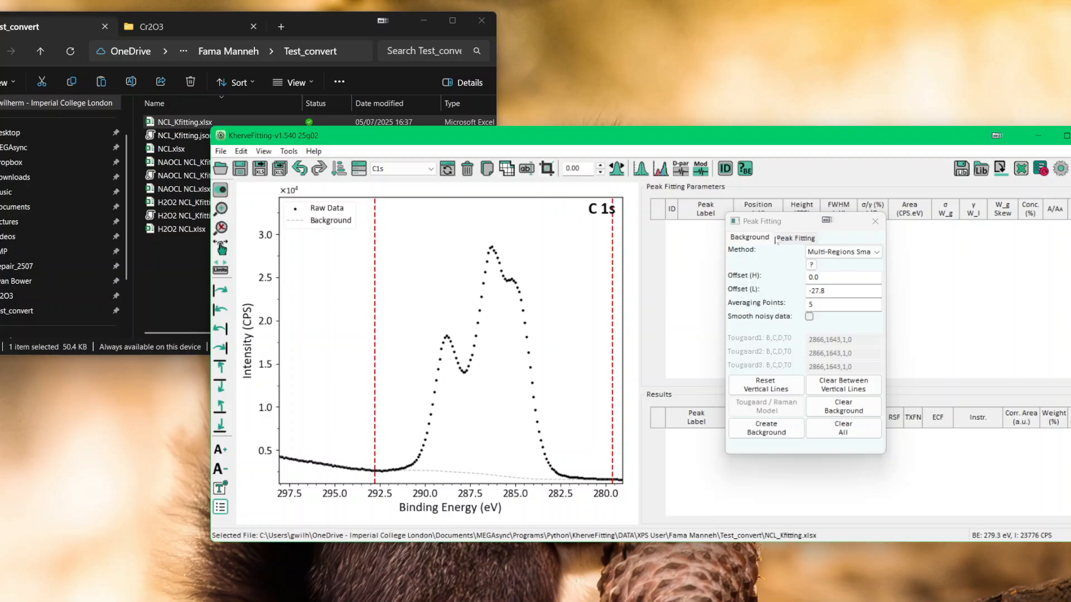
Step: Add four singlet peaks to the C1s spectrum using the GL (Area) fitting model
left_click(796, 238)
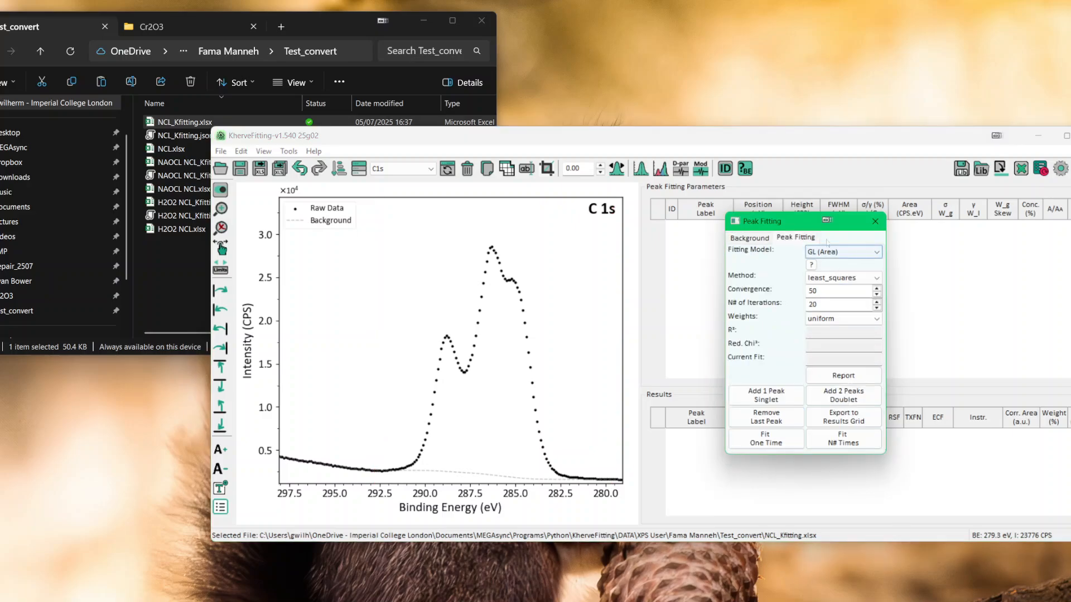
left_click(765, 401)
left_click(766, 399)
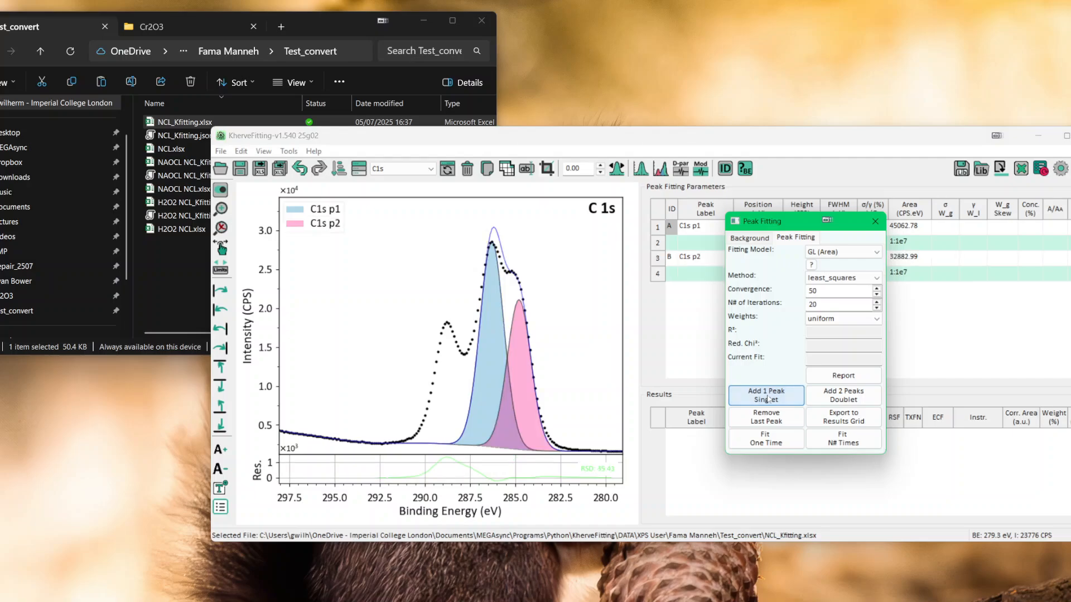
left_click(767, 399)
left_click(768, 399)
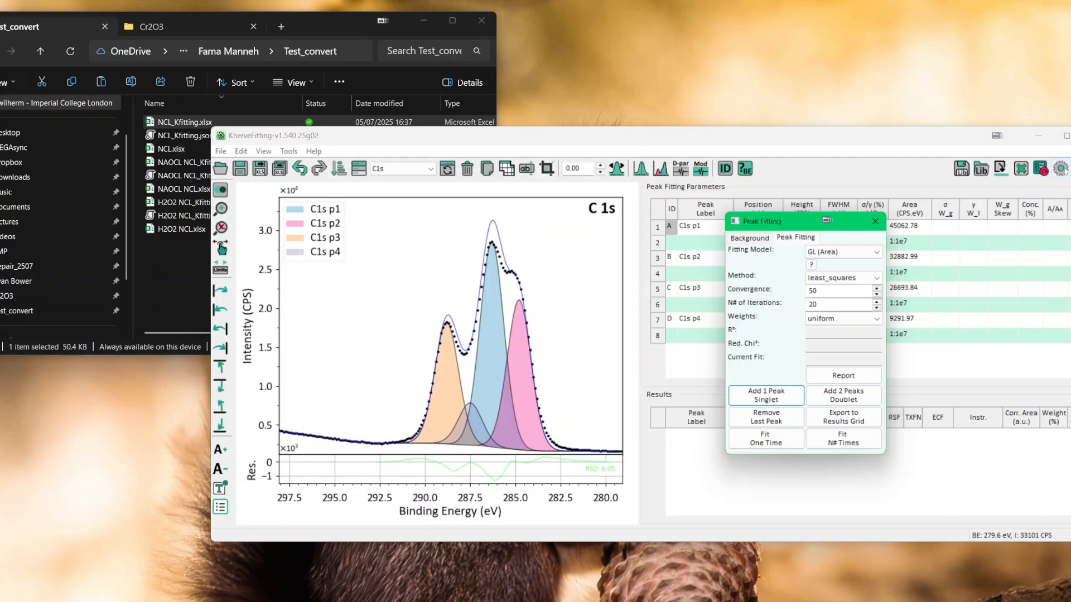
Step: Refresh the plot colours by opening and closing the preferences, and move the fitting window clear of the peak parameters
left_click(1063, 170)
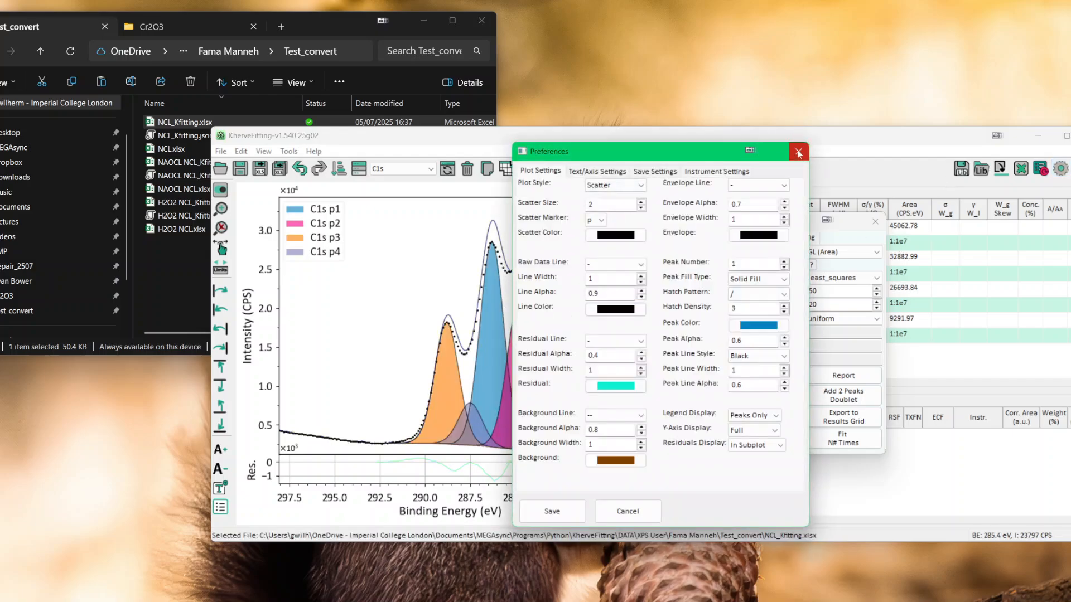
left_click(799, 151)
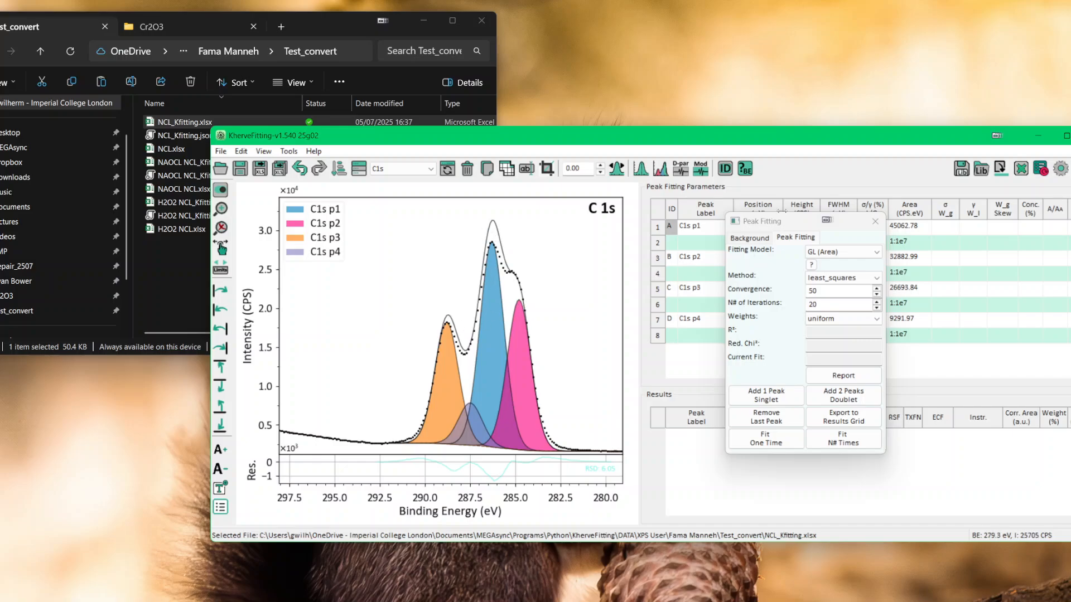
left_click_drag(786, 227, 1002, 292)
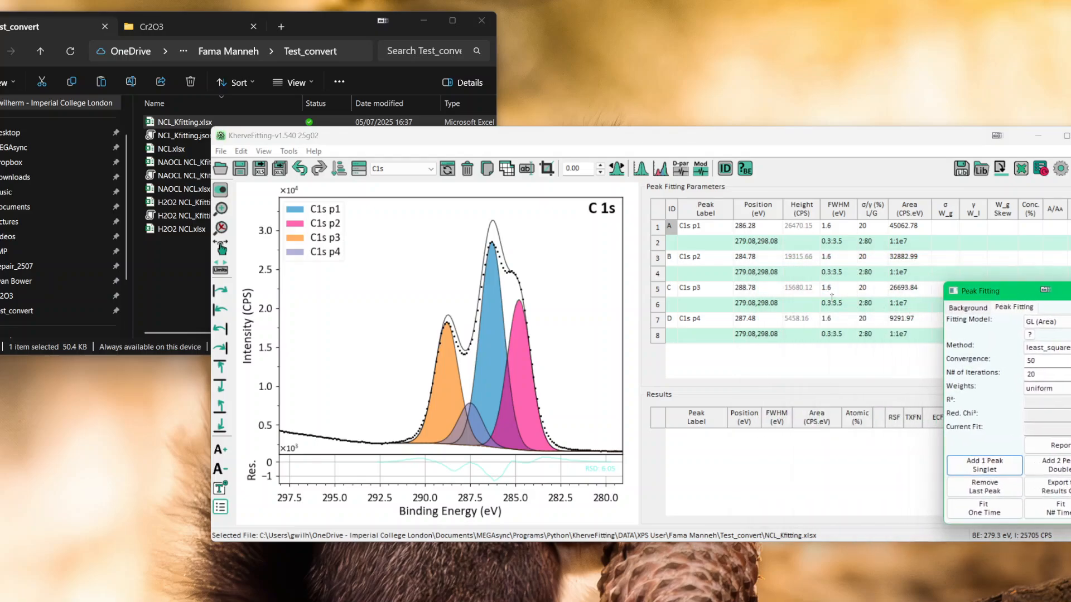
Step: Constrain the FWHM of C1s peaks p2, p3 and p4 to that of peak A by entering A*1
left_click(839, 273)
type("A*1")
key("Return")
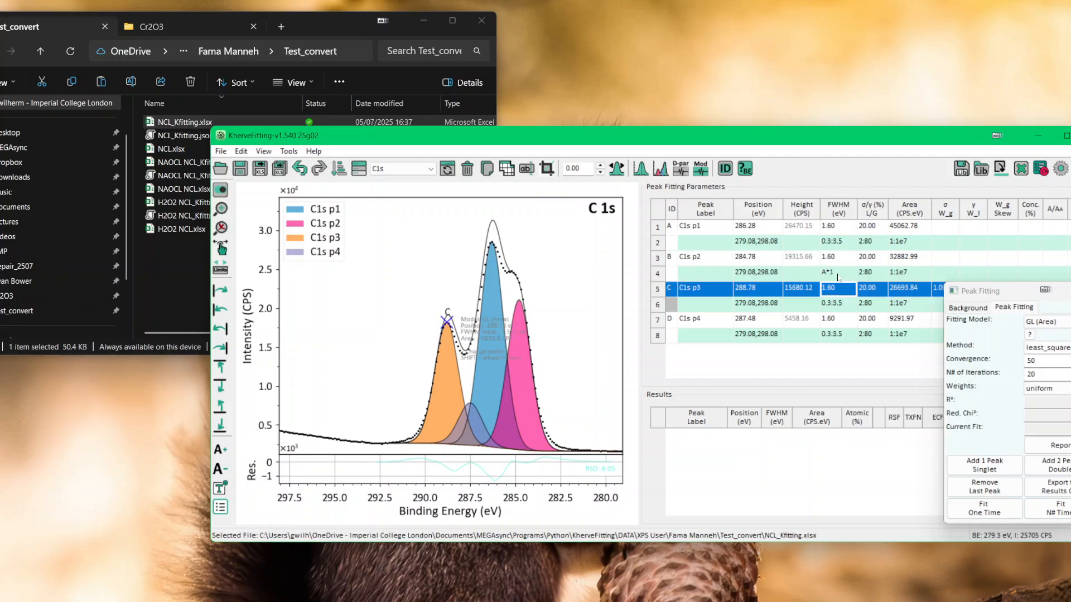
key("Down")
type("A*1")
key("Return")
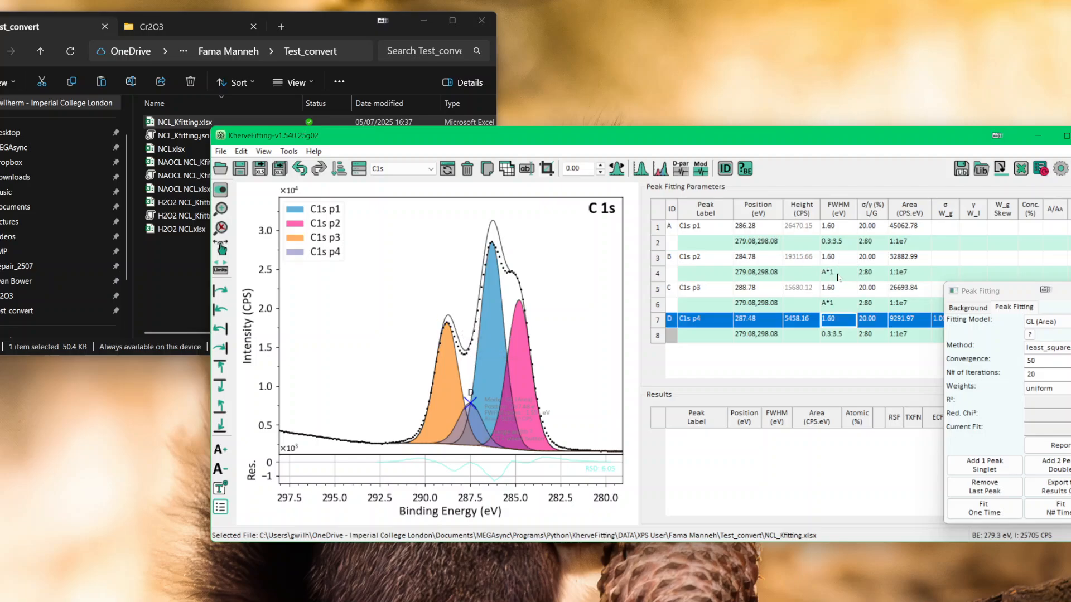
key("Down")
type("a*1")
key("Return")
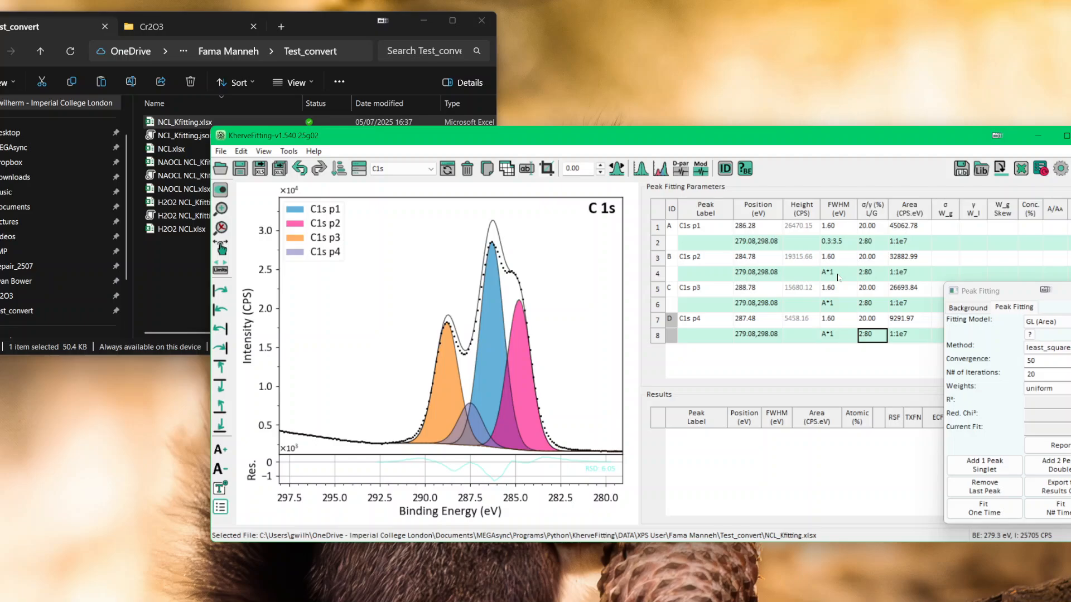
Step: Constrain the L/G ratio of C1s peaks p2, p3 and p4 to that of peak A with A*1
key("Up")
key("Right")
key("Up")
key("Up")
key("Up")
type("a*1")
key("Return")
key("Down")
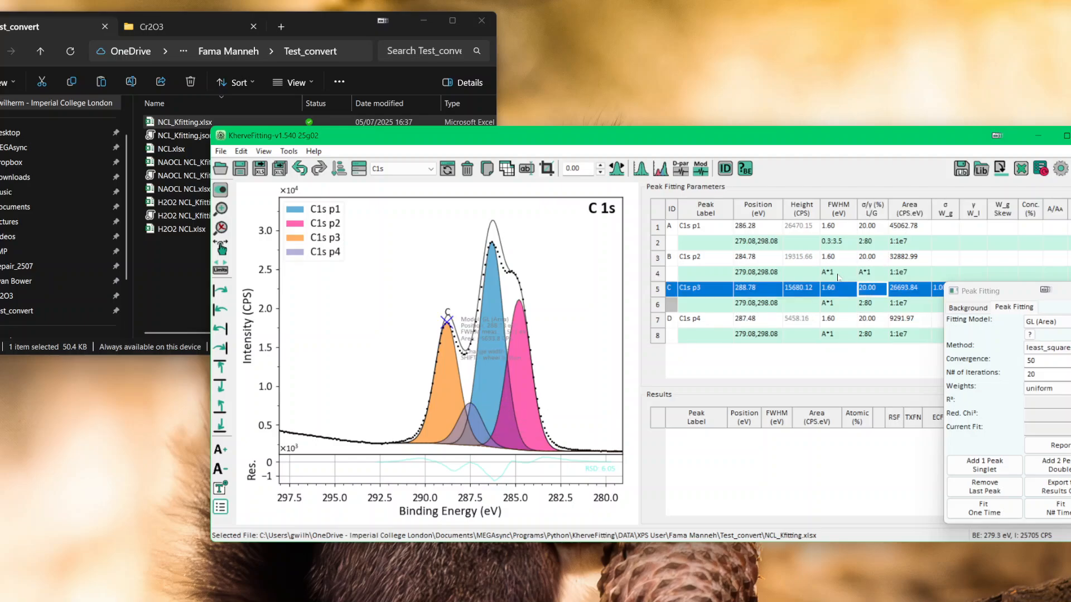
key("Down")
key("Down")
key("Up")
type("a")
key("Return")
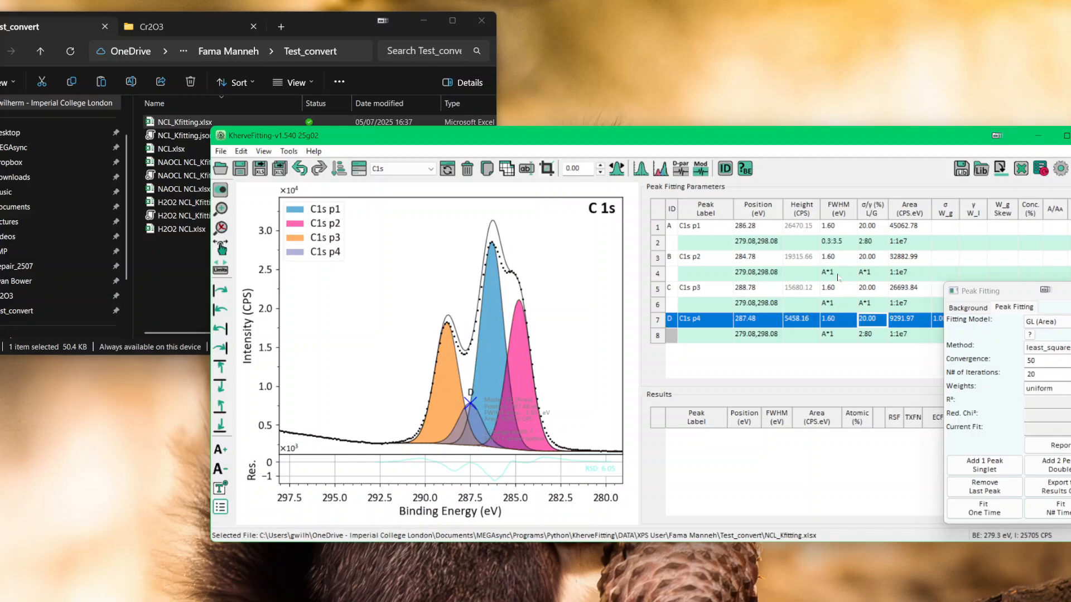
key("Down")
type("a")
key("Return")
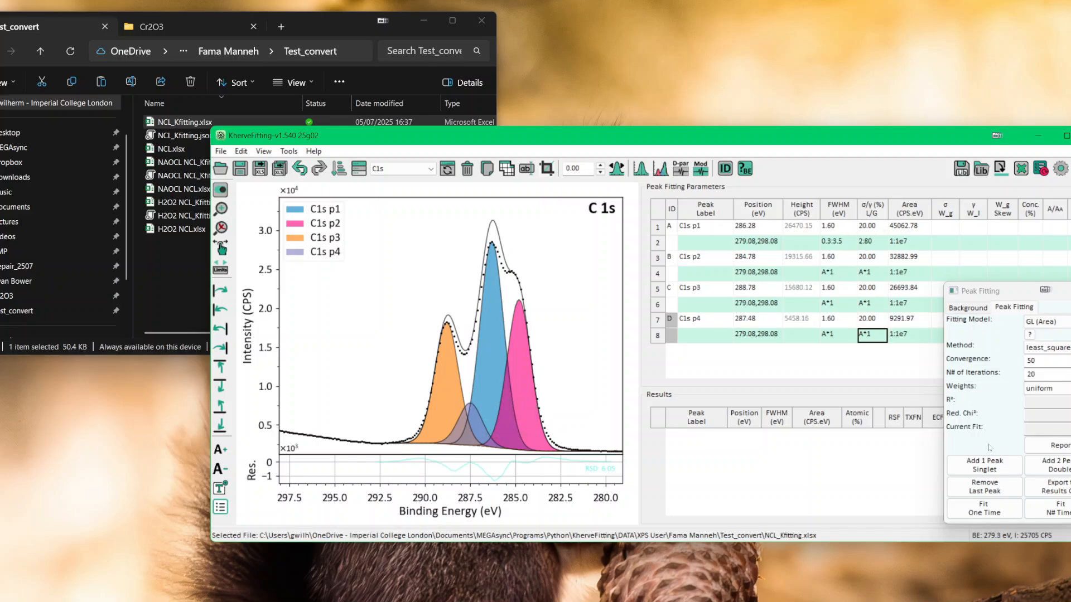
Step: Fit the C1s peaks repeatedly with 20 iterations, then save the fitted spectrum and dismiss the fitting window
left_click(1047, 507)
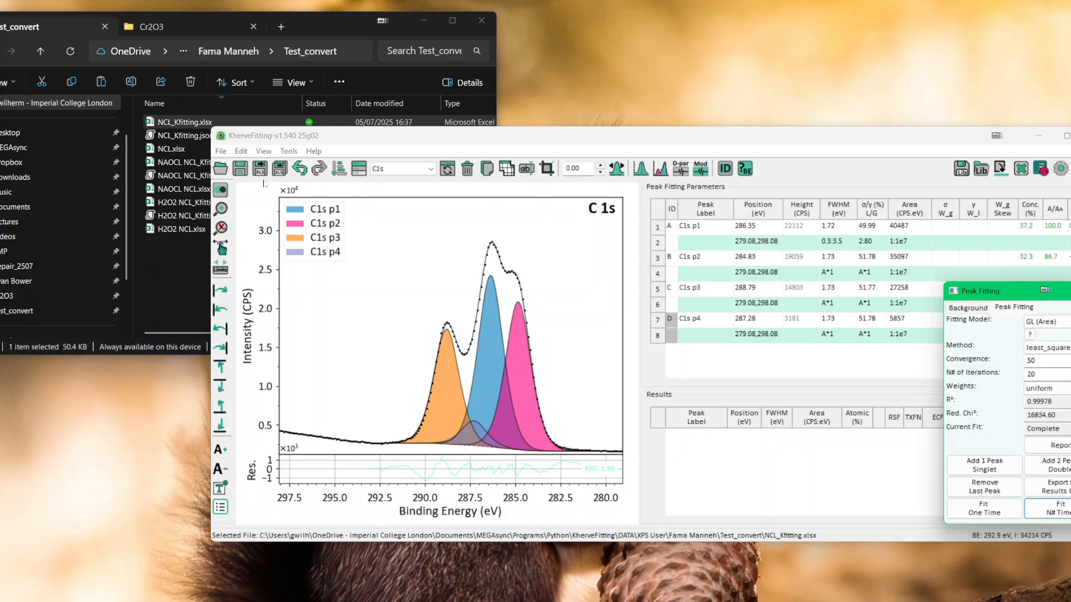
left_click(240, 173)
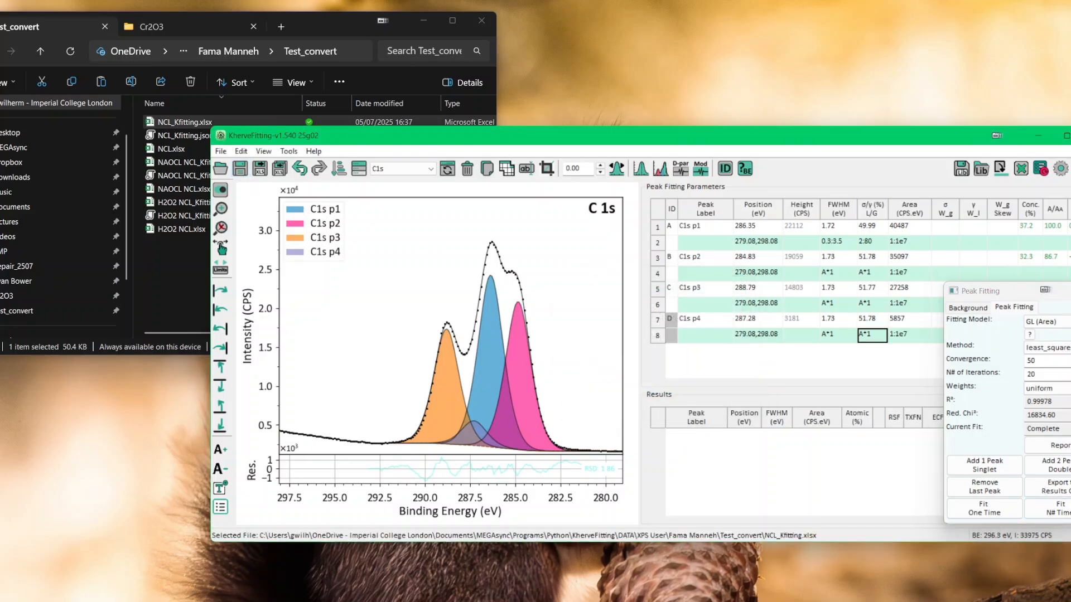
left_click(1070, 291)
left_click_drag(666, 136, 670, 135)
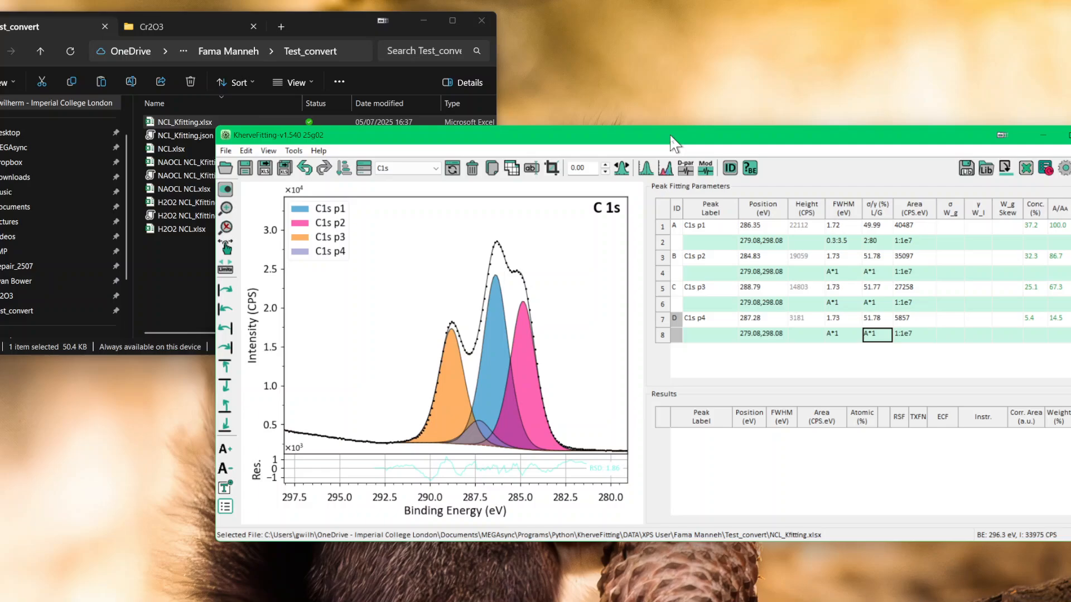
Step: Load H2O2 NCL_Kfitting.xlsx, NAOCL NCL_Kfitting.xlsx and NCL_Kfitting.xlsx together from File Explorer into KherveFitting, saving the combined file as Test.xlsx
left_click(336, 16)
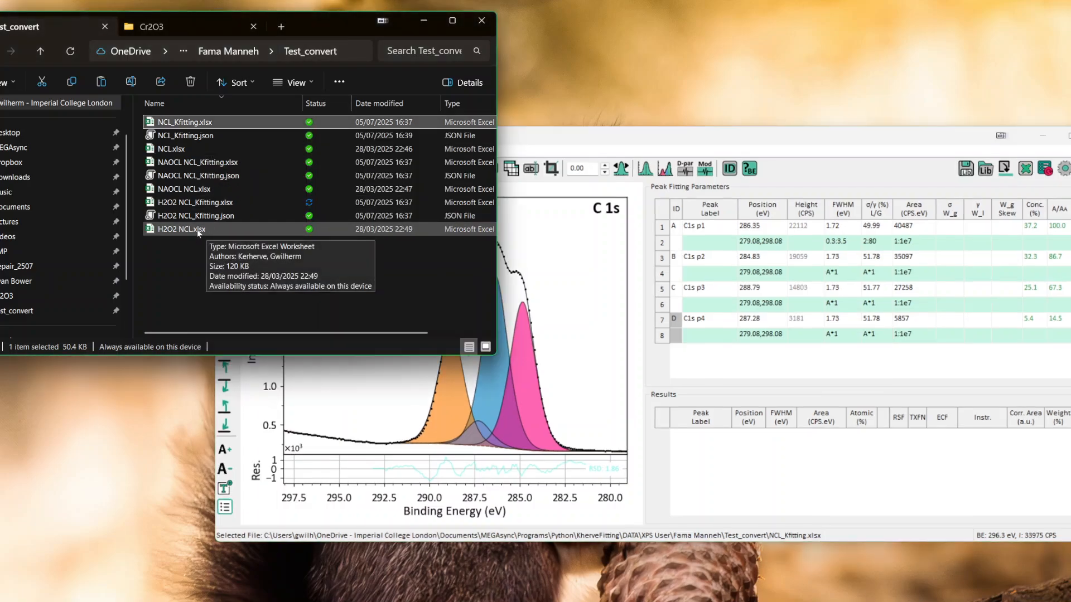
left_click(199, 205)
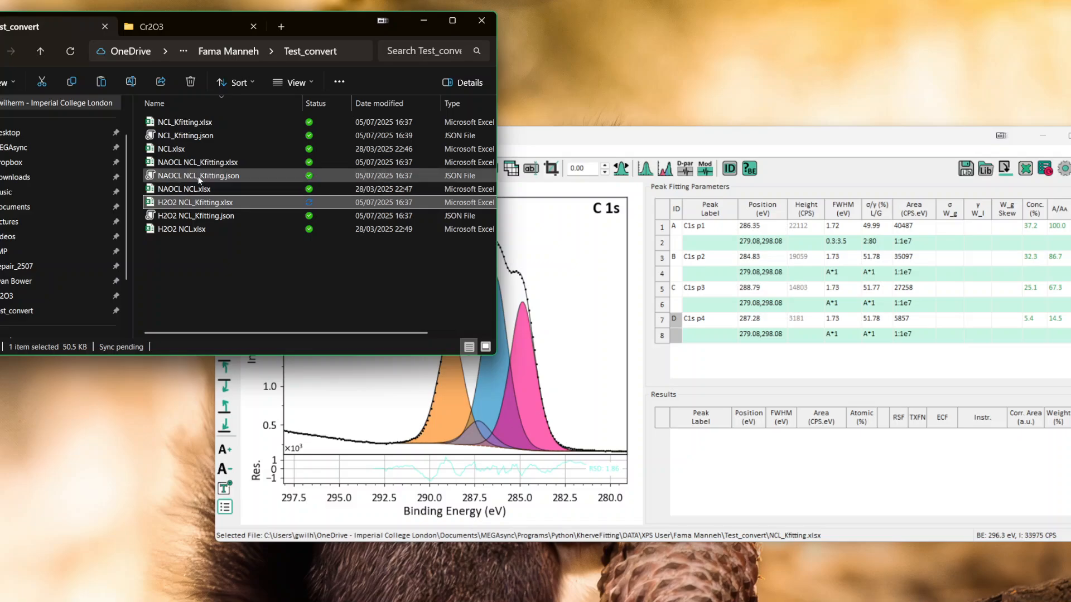
left_click(200, 162, "ctrl")
left_click(180, 122, "ctrl")
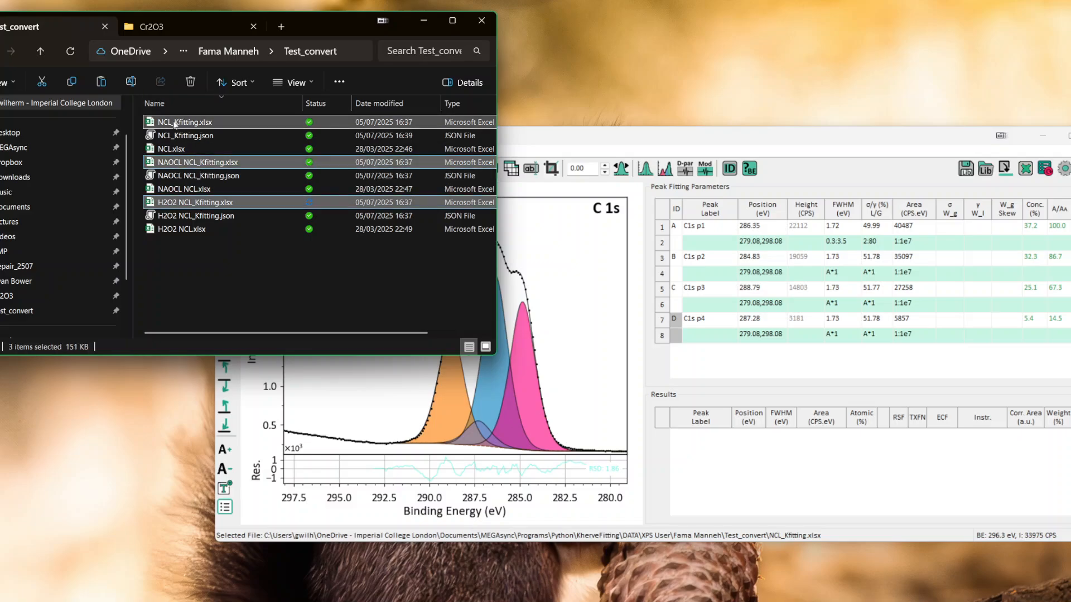
left_click_drag(180, 122, 583, 343)
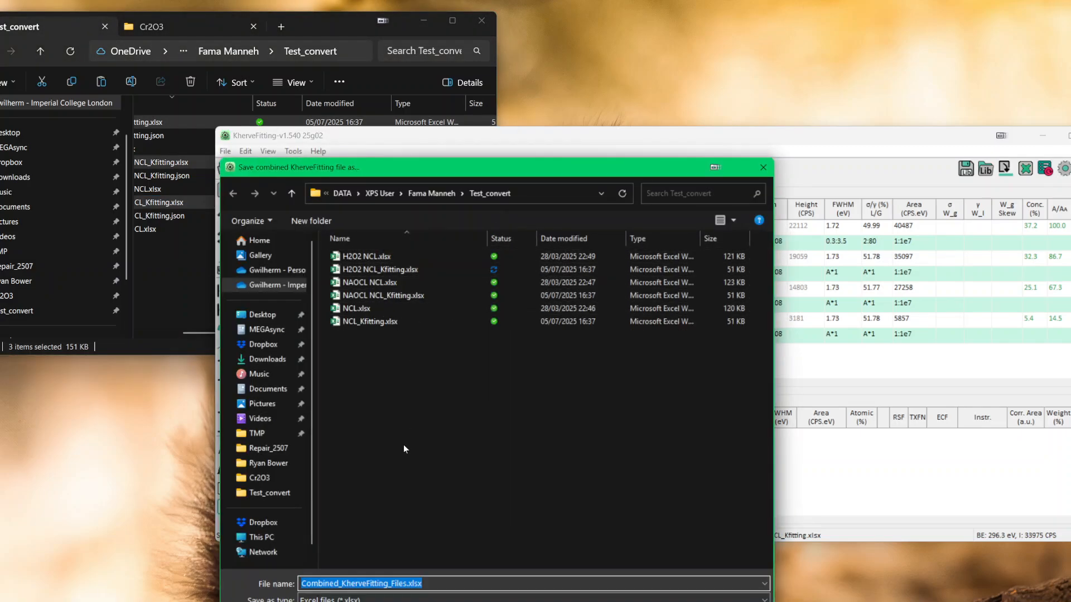
left_click(405, 583)
left_click_drag(405, 584, 302, 584)
type("Test")
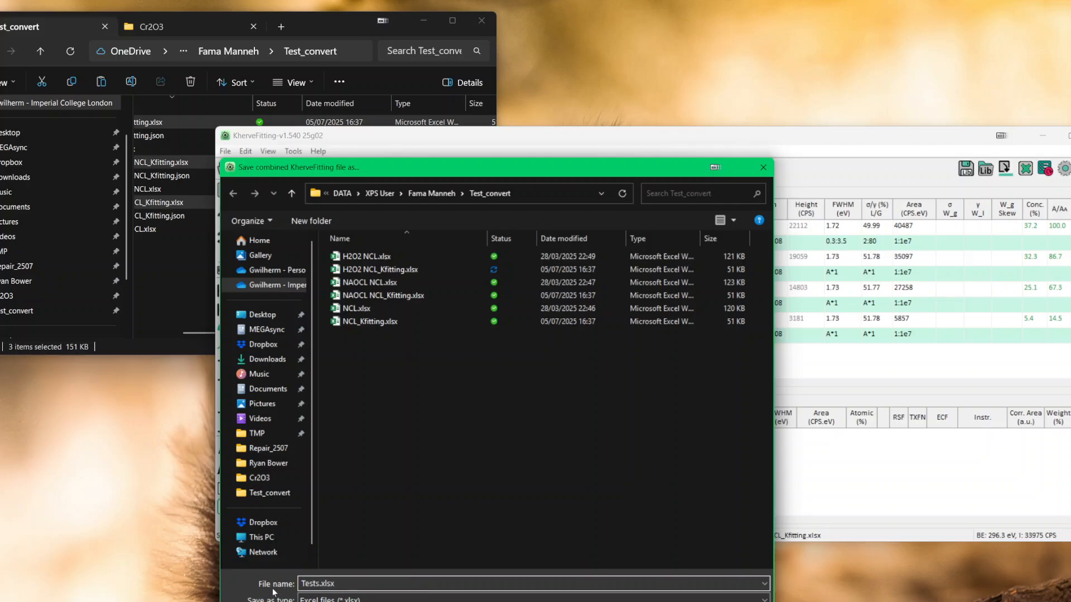
key("Return")
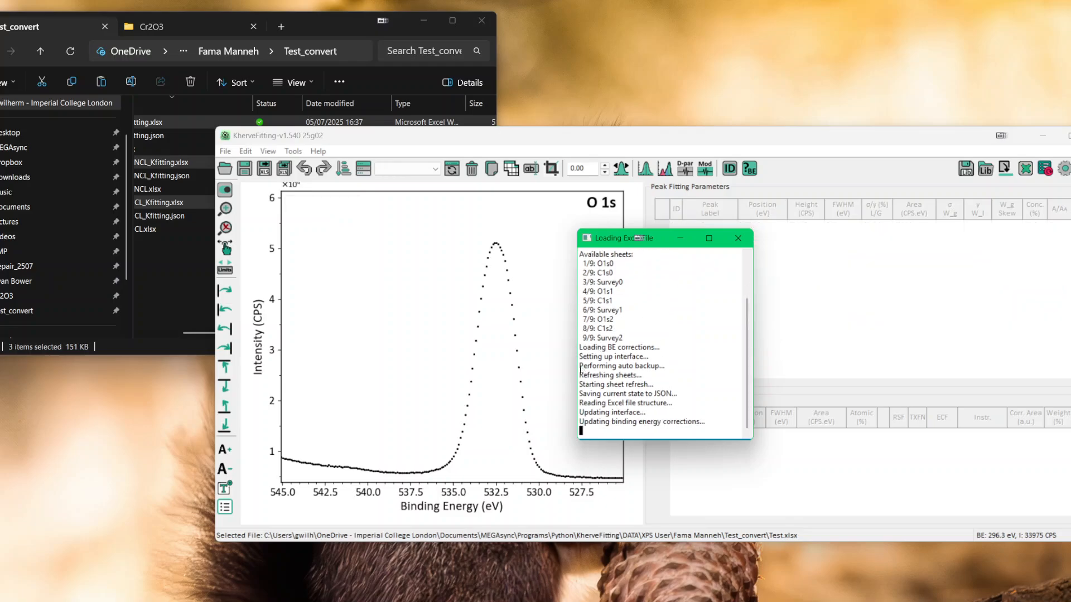
Step: Open the Sample/Experiment Manager, widen its Experiment column to show full names, and move the window clear of the plot
left_click(365, 172)
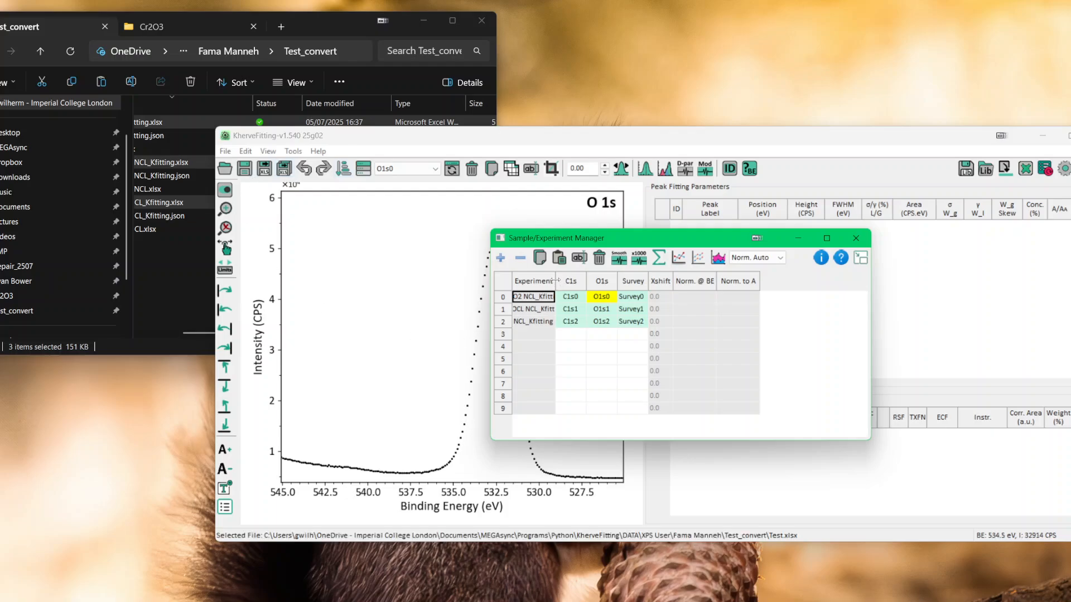
left_click_drag(556, 283, 582, 286)
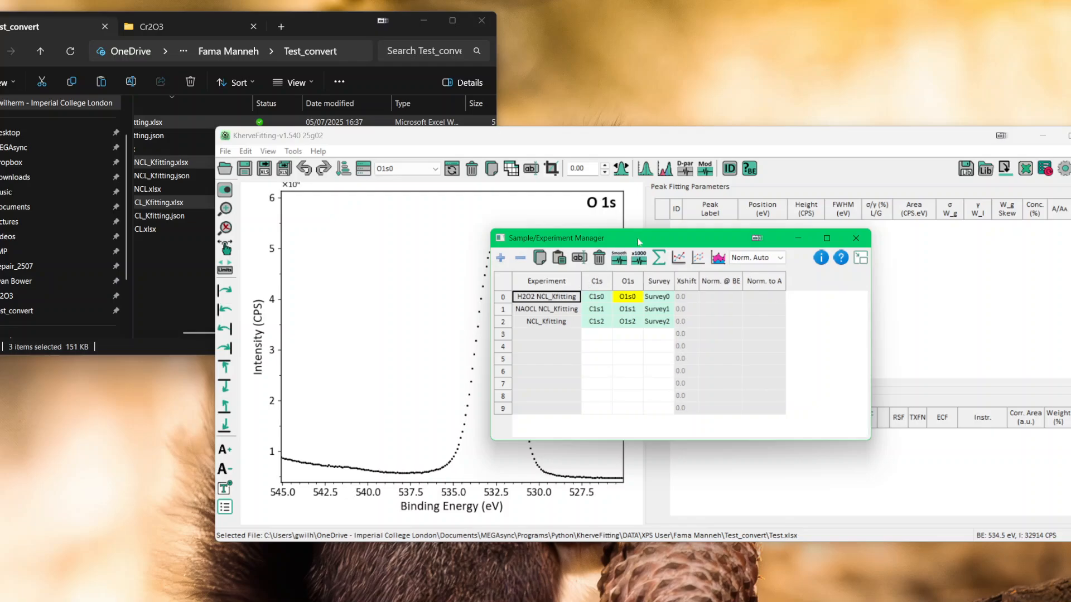
left_click_drag(638, 233, 744, 232)
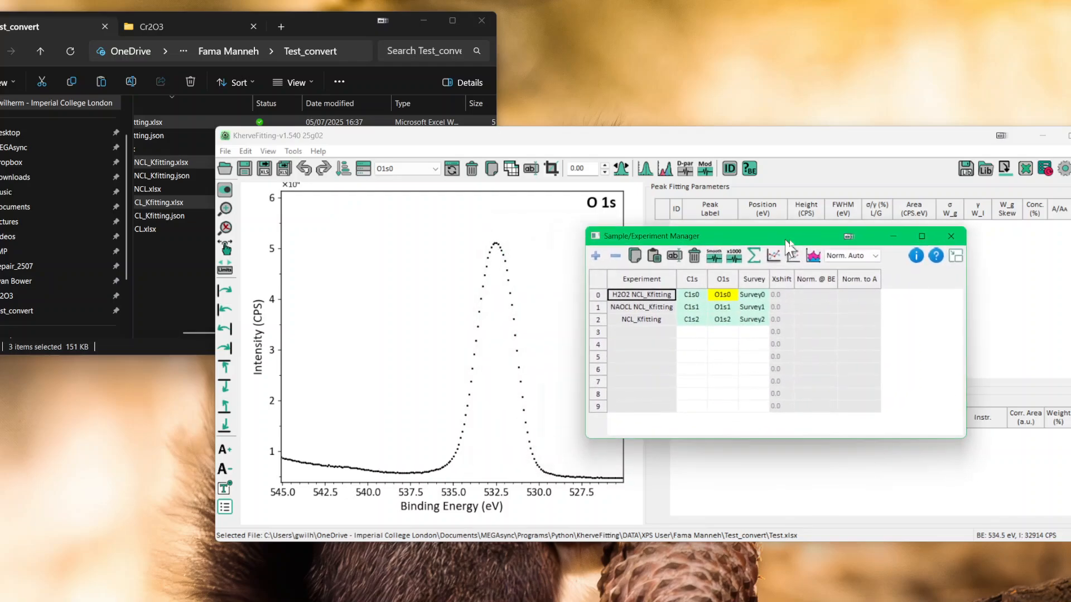
left_click_drag(619, 249, 847, 329)
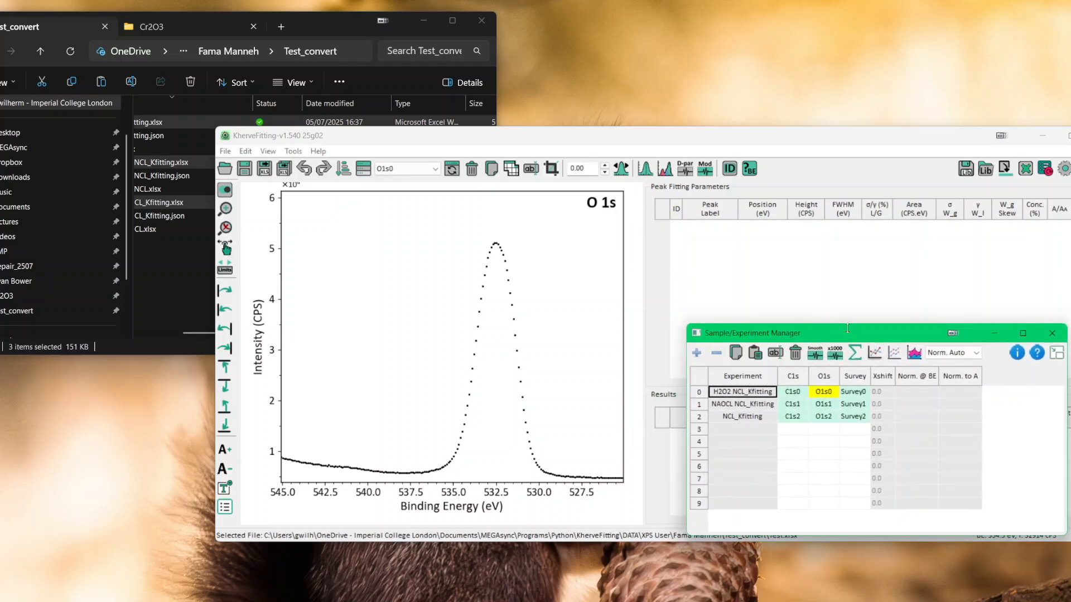
Step: Display the C1s spectra of the H2O2 NCL, NAOCL NCL and NCL samples one after another, then close the manager
left_click(796, 396)
left_click(796, 402)
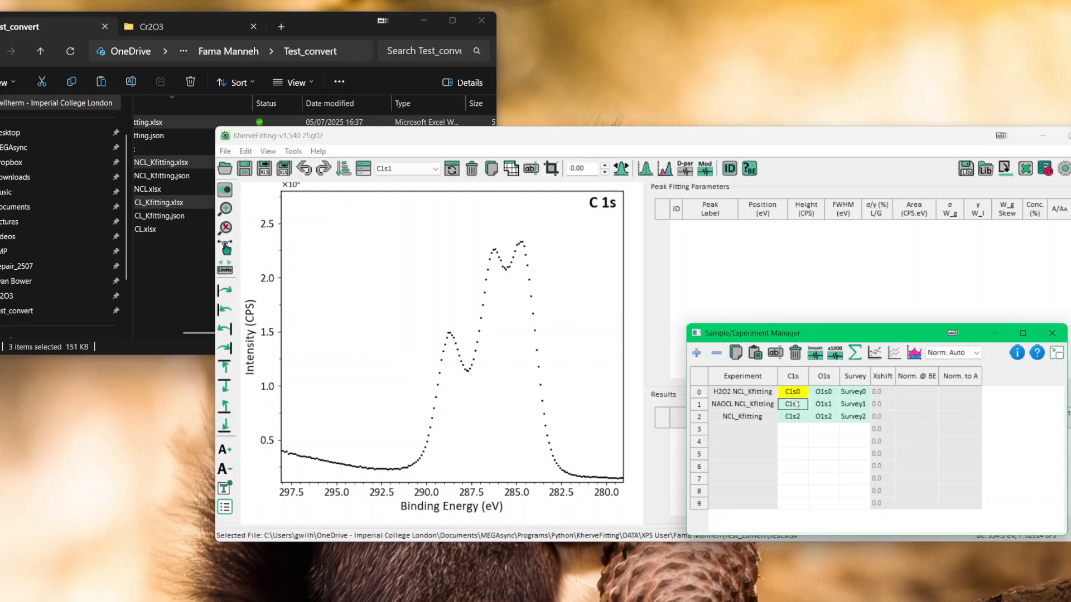
left_click(797, 416)
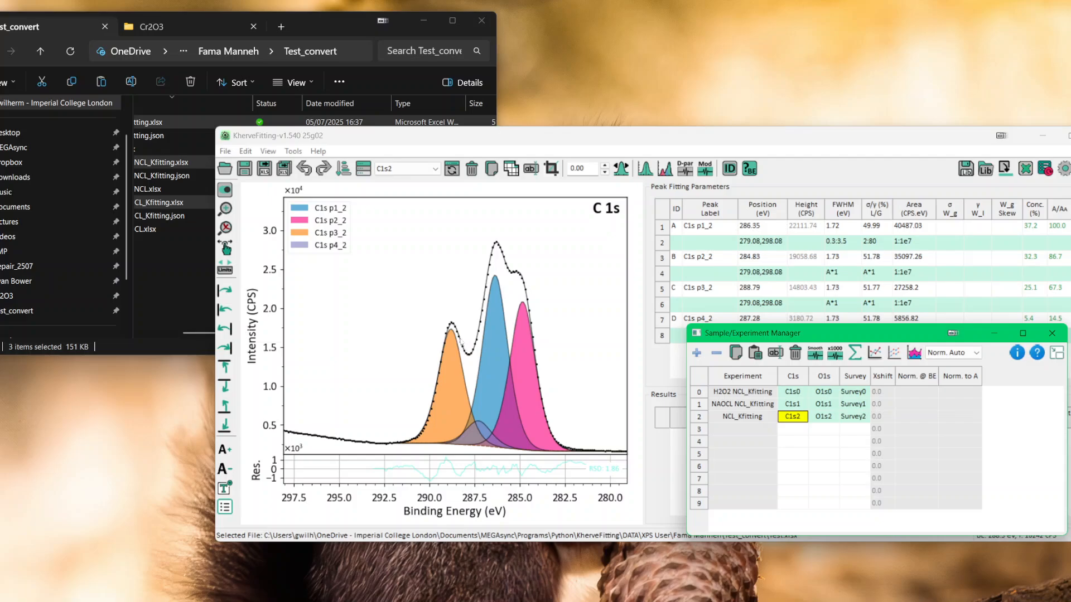
left_click(1052, 334)
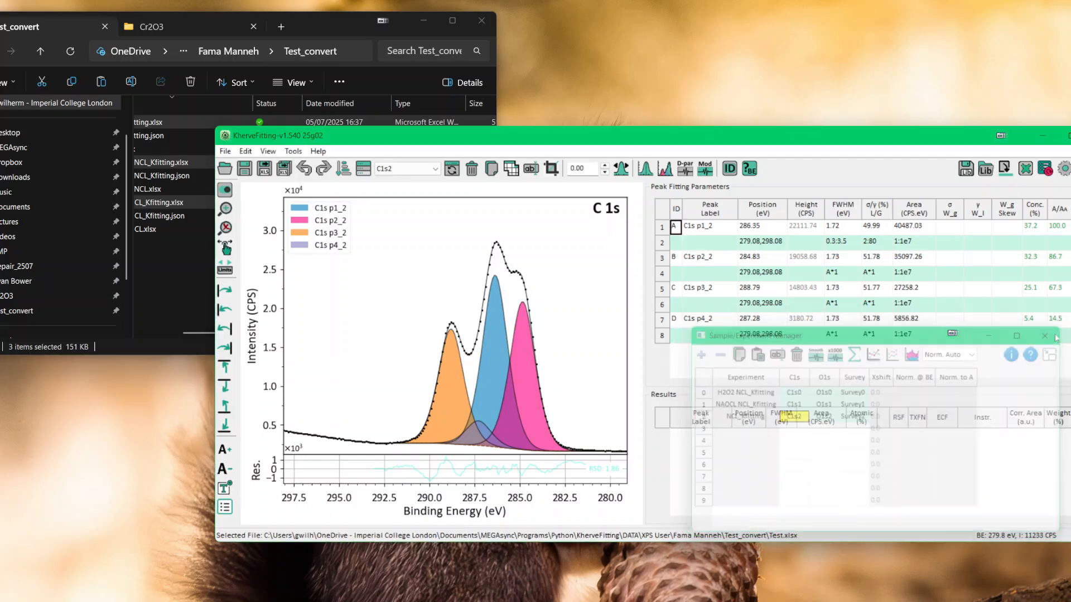
Step: Examine the current instrument library and ECF method in the instrument preferences, and leave without saving changes
left_click(1065, 167)
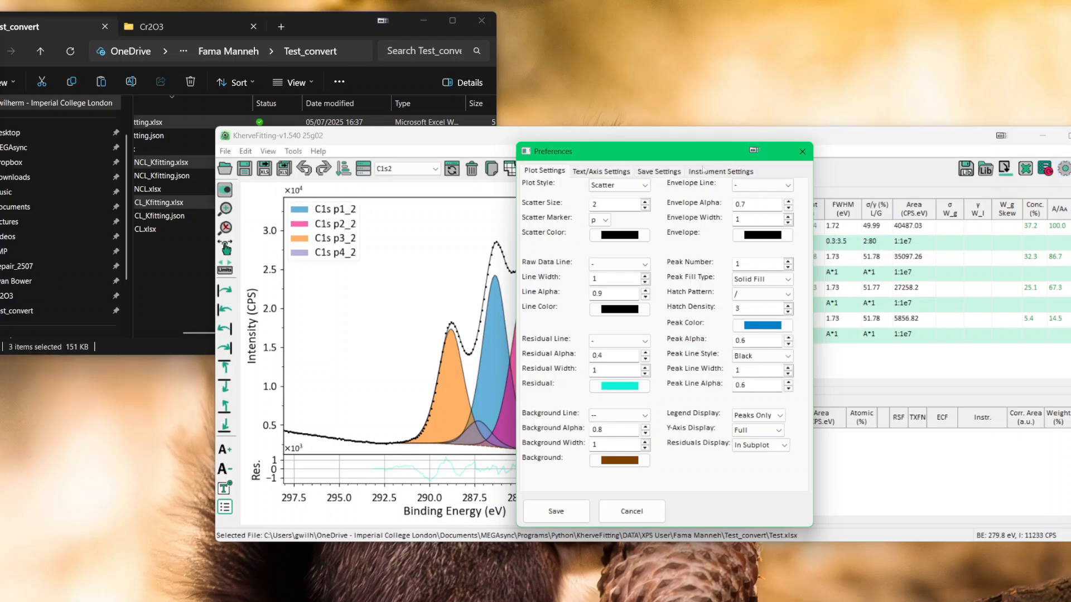
left_click(721, 172)
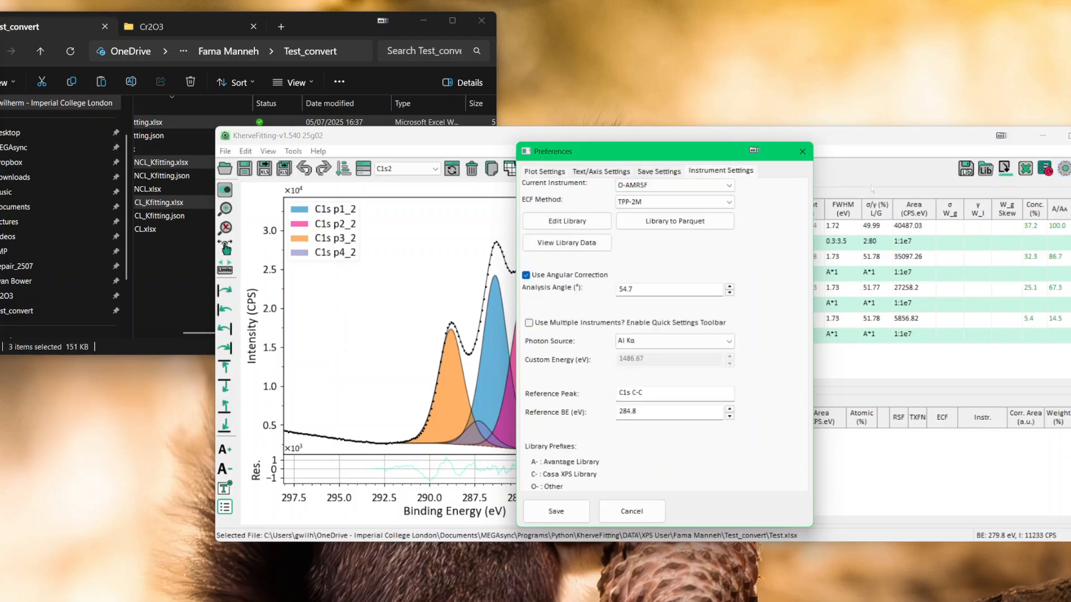
left_click(641, 202)
left_click(635, 512)
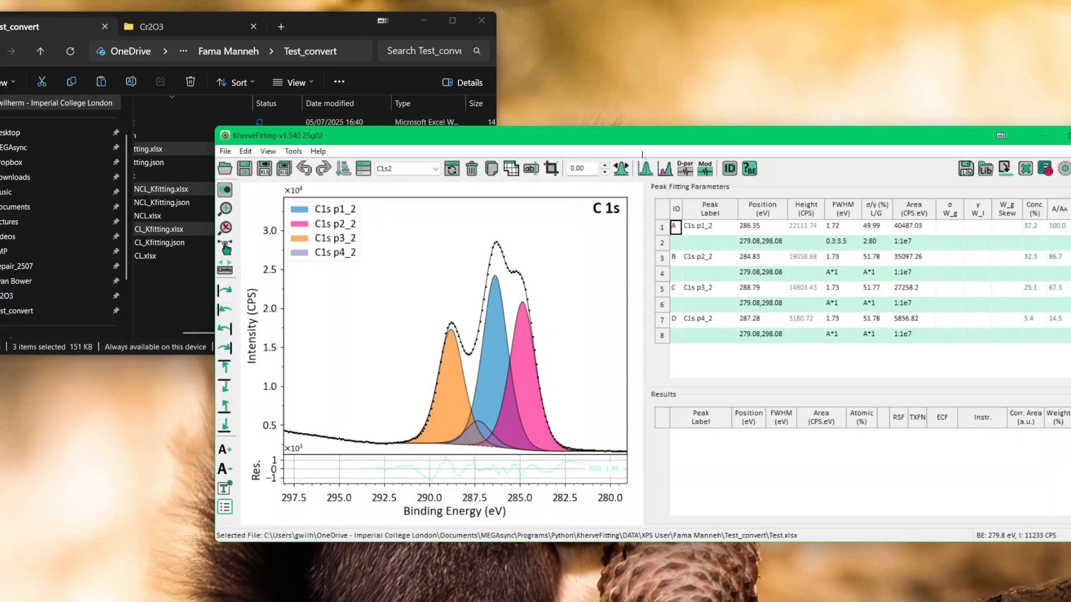
Step: Check the Cr2O3 folder's files in File Explorer and return to KherveFitting
left_click_drag(331, 22, 335, 22)
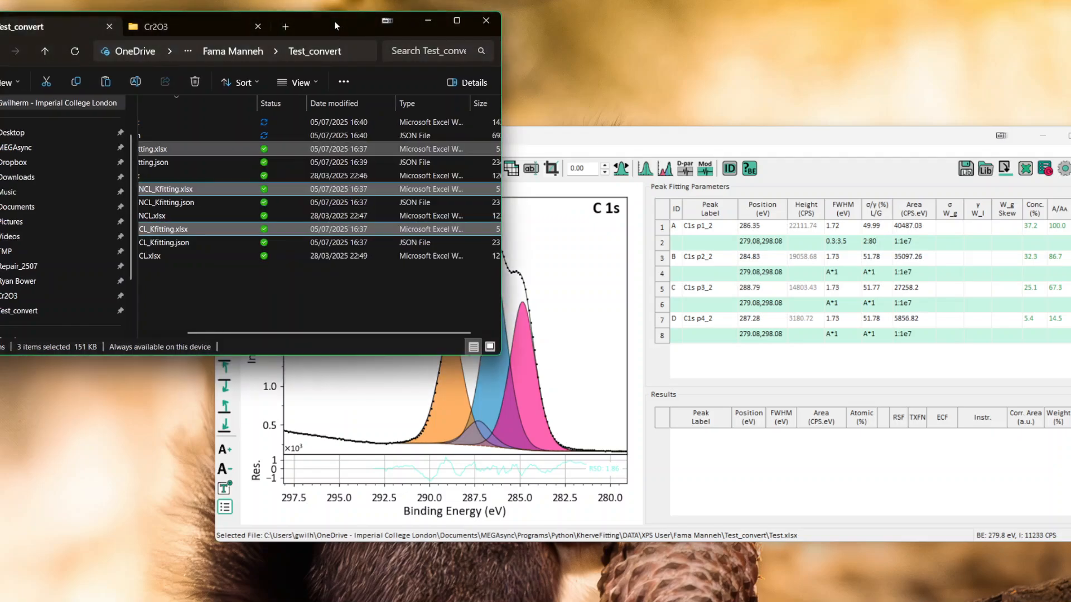
left_click(193, 32)
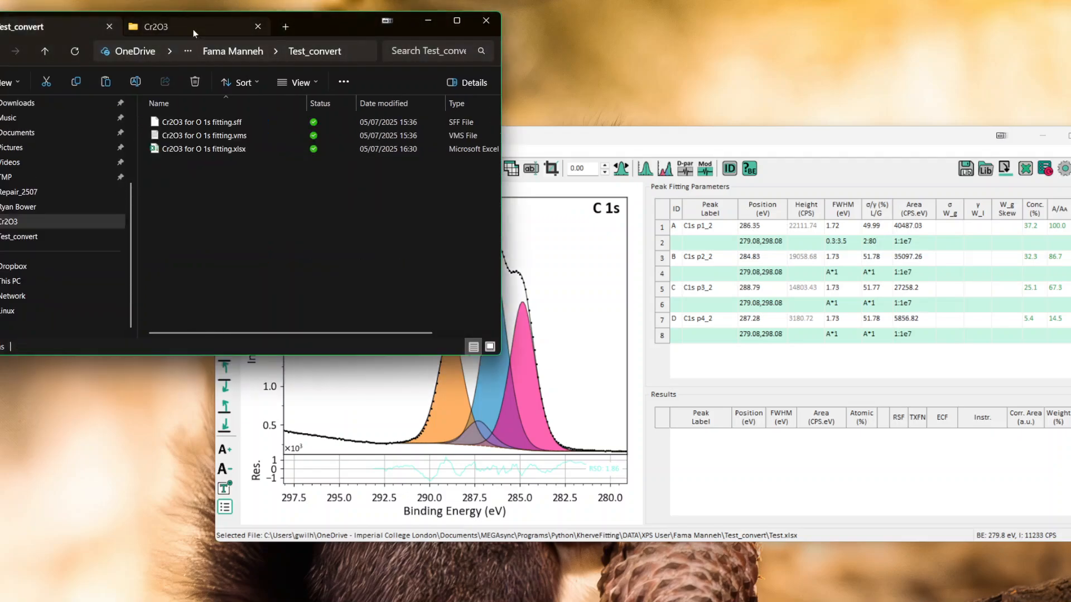
left_click(577, 149)
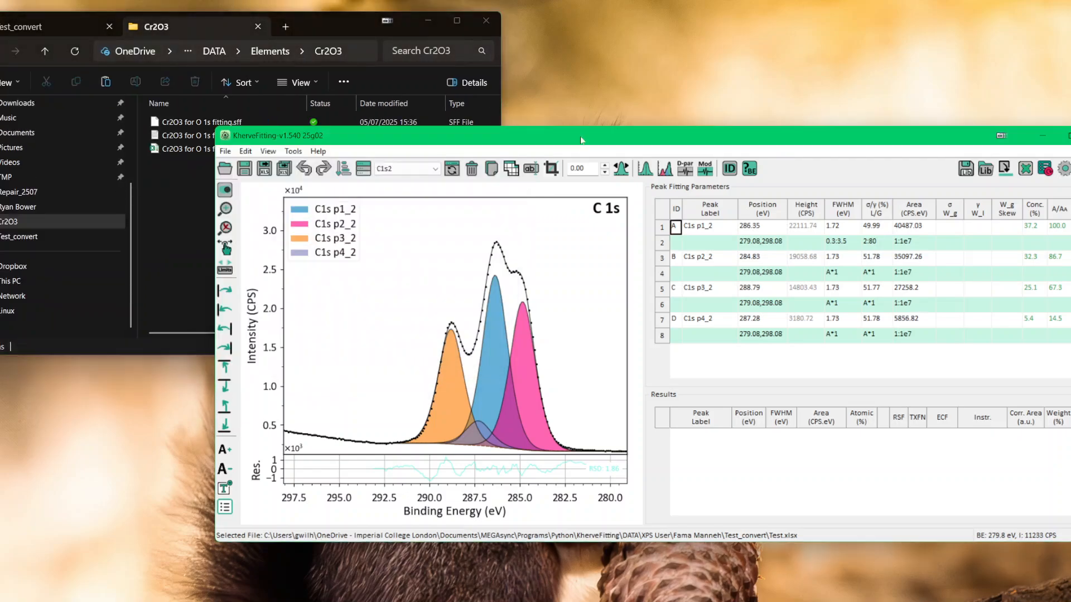
Step: Open the version log from the program's About information and read through its release philosophy and version changes
left_click(318, 154)
left_click(339, 288)
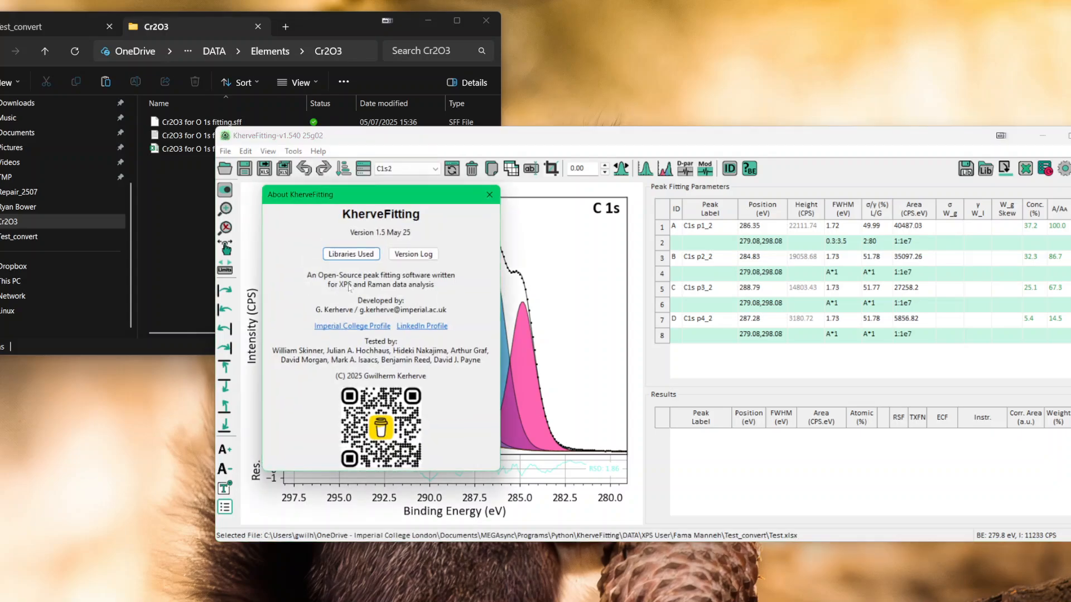
left_click(400, 254)
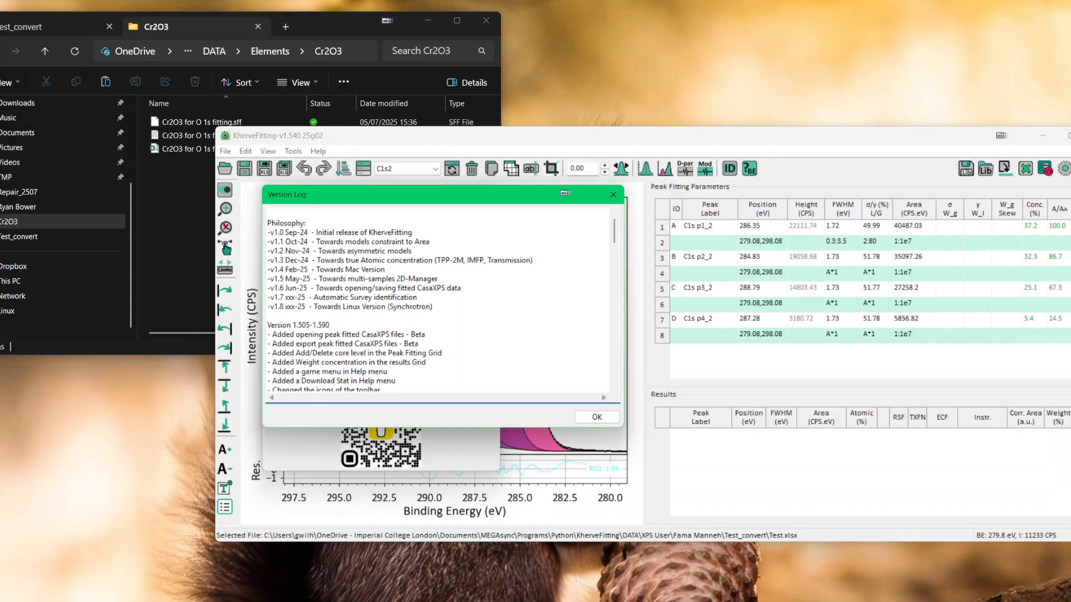
left_click_drag(614, 233, 617, 251)
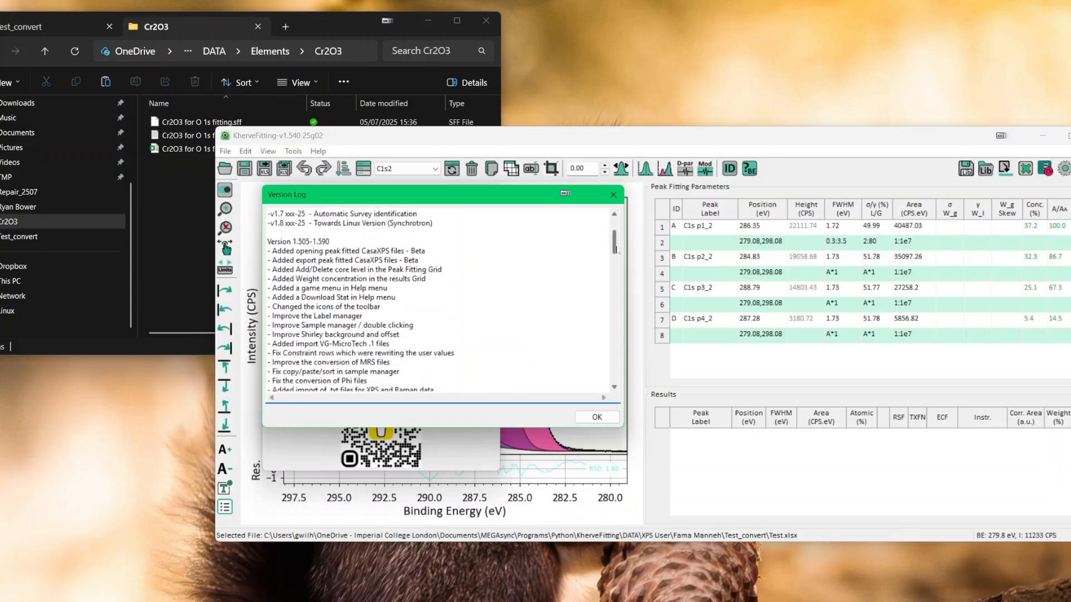
scroll(441, 301, "down", 6)
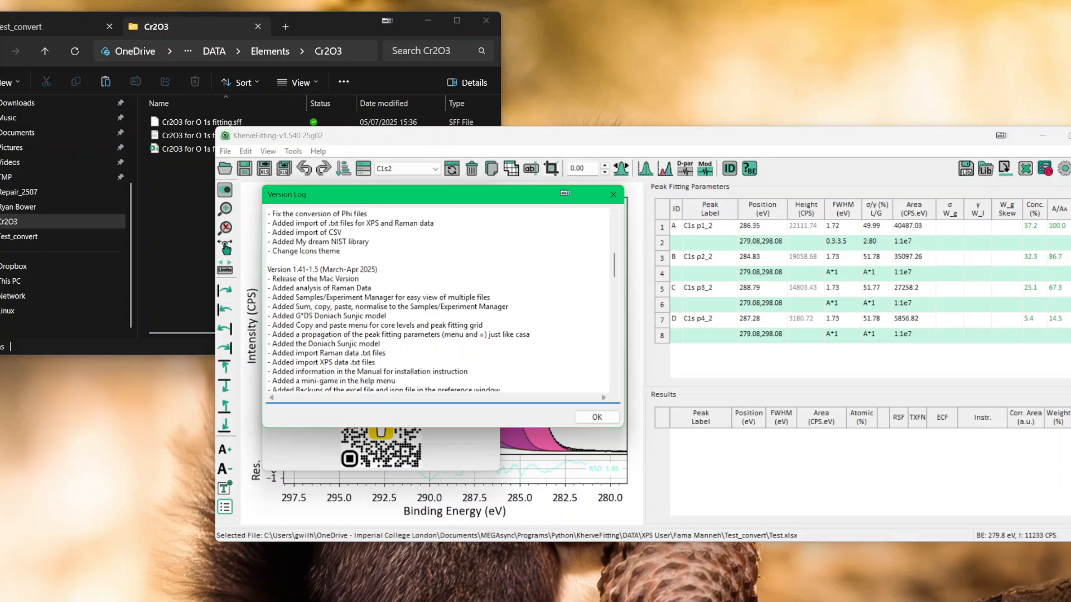
scroll(440, 301, "down", 4)
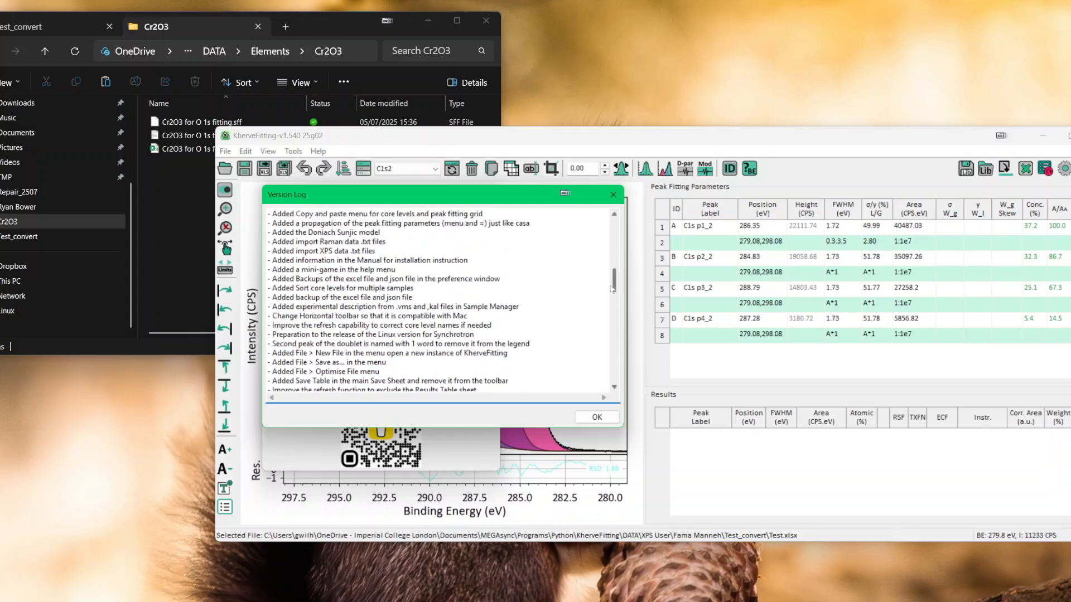
left_click_drag(614, 289, 615, 233)
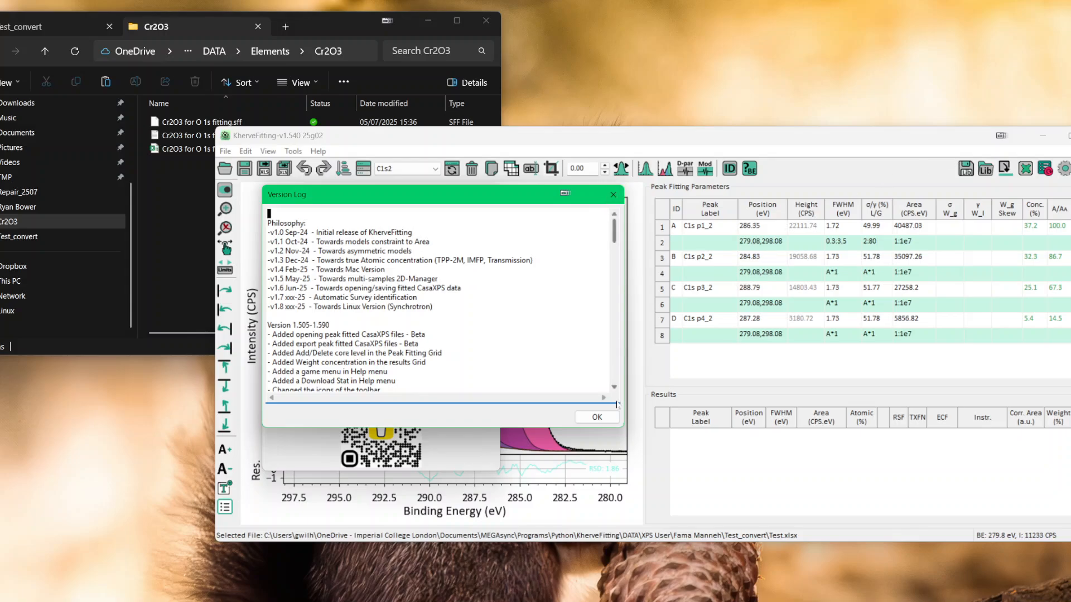
Step: Close the version log and About information, and display the O 1s spectrum of Cr2O3 for O 1s fitting.vms in CasaXPS
left_click(597, 417)
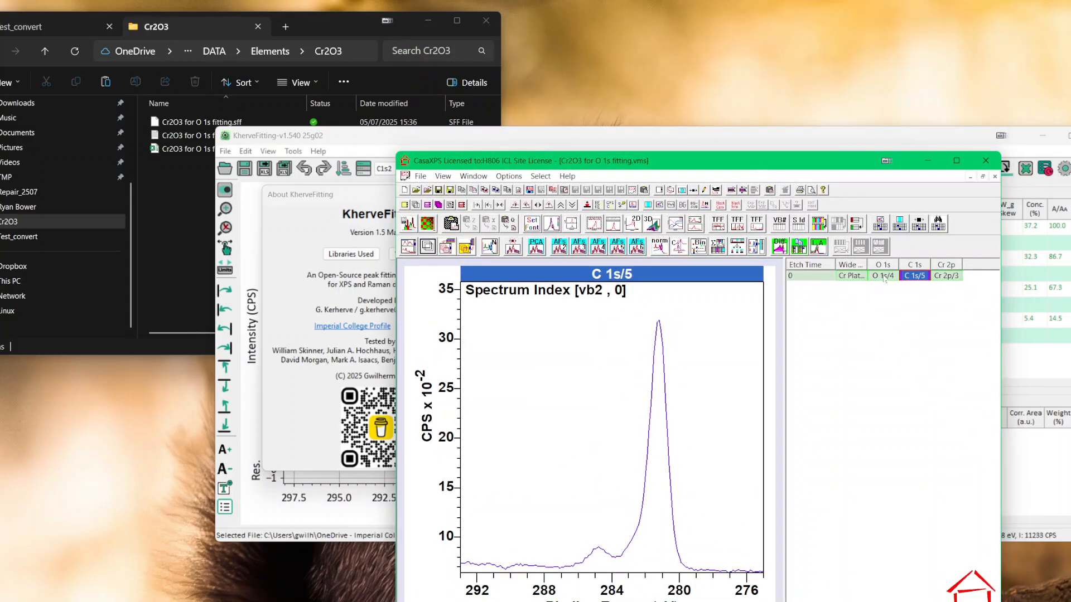
left_click(885, 275)
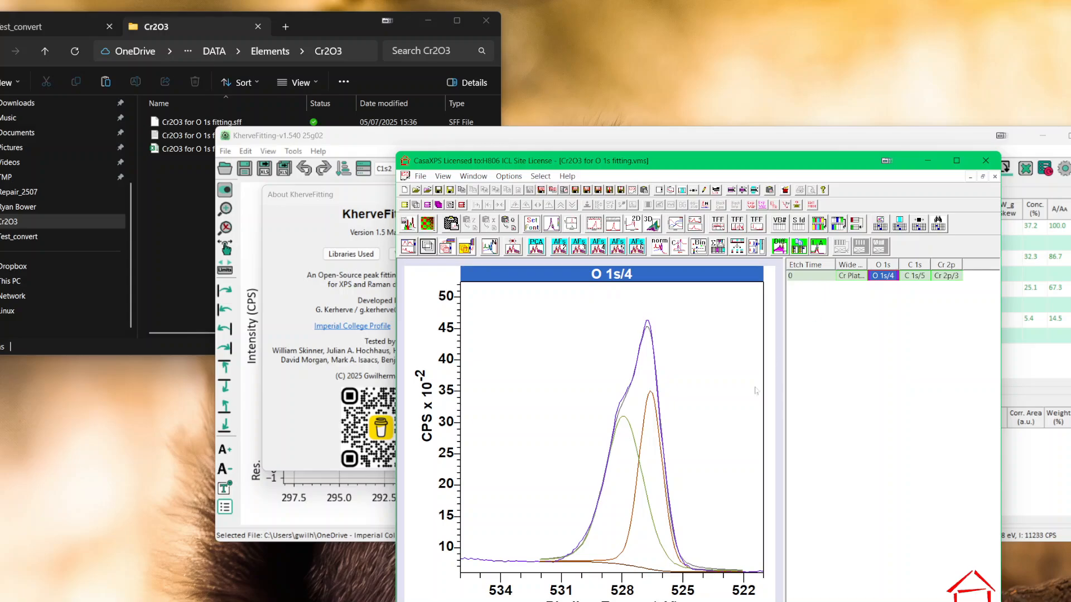
left_click(327, 195)
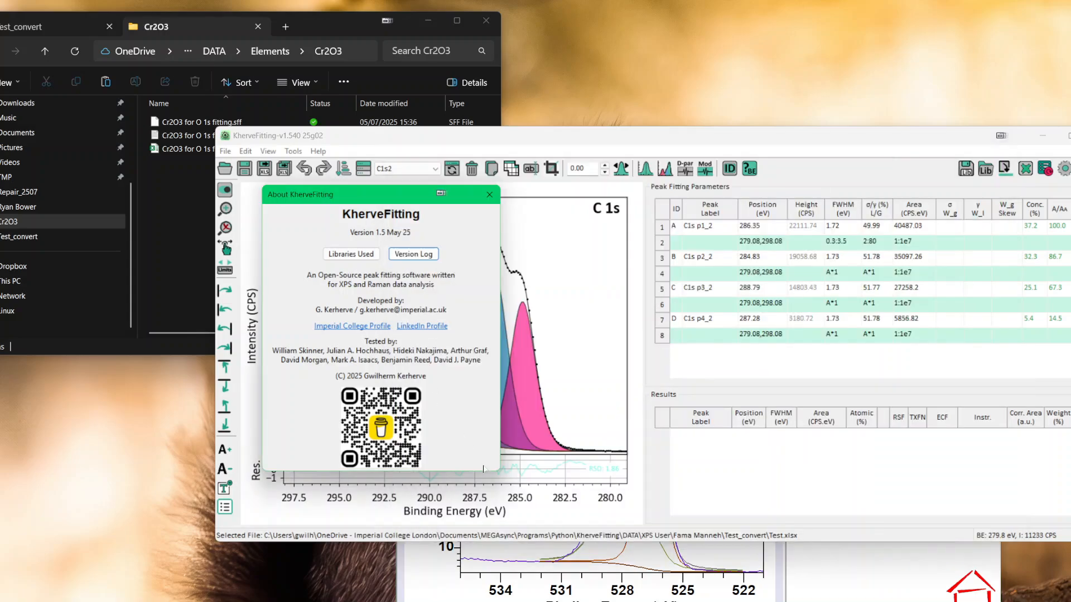
left_click(490, 194)
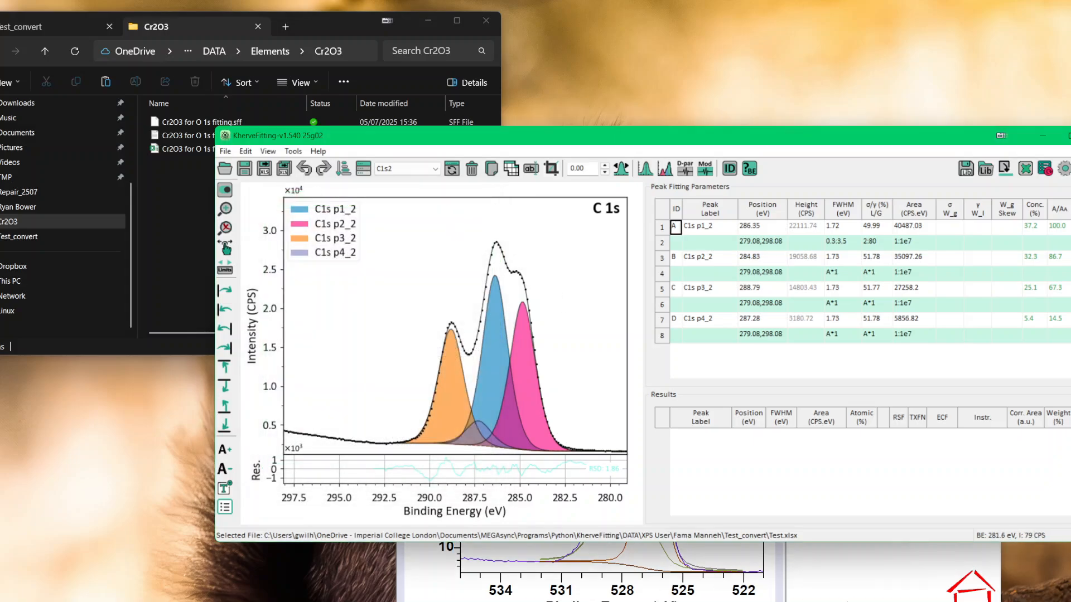
Step: Review the O 1s region and component settings in CasaXPS's Quantification Parameters, then close them
left_click(847, 600)
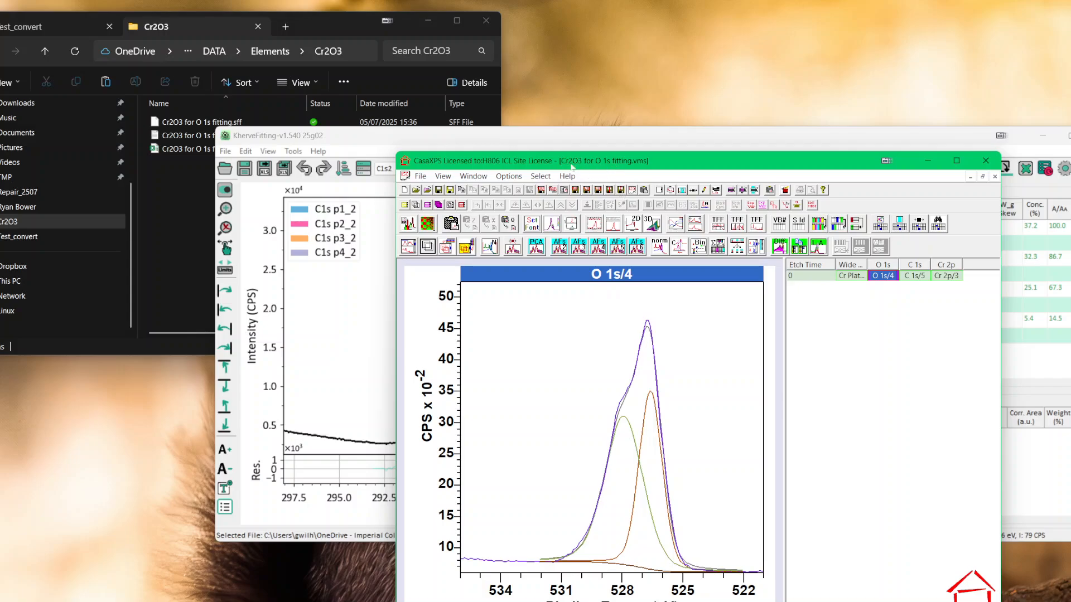
left_click(197, 209)
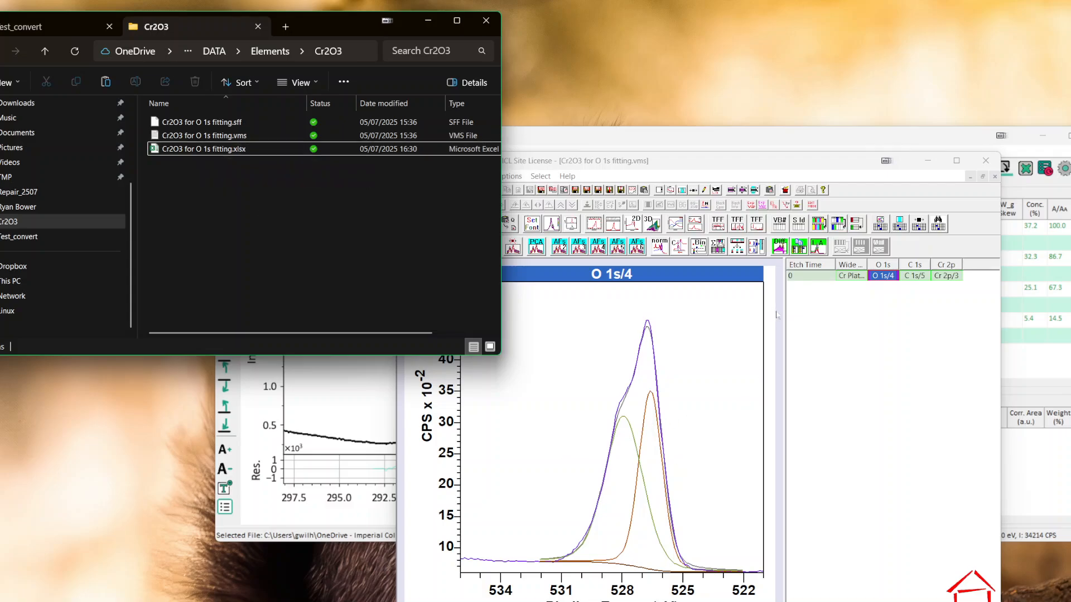
left_click(865, 338)
left_click(682, 190)
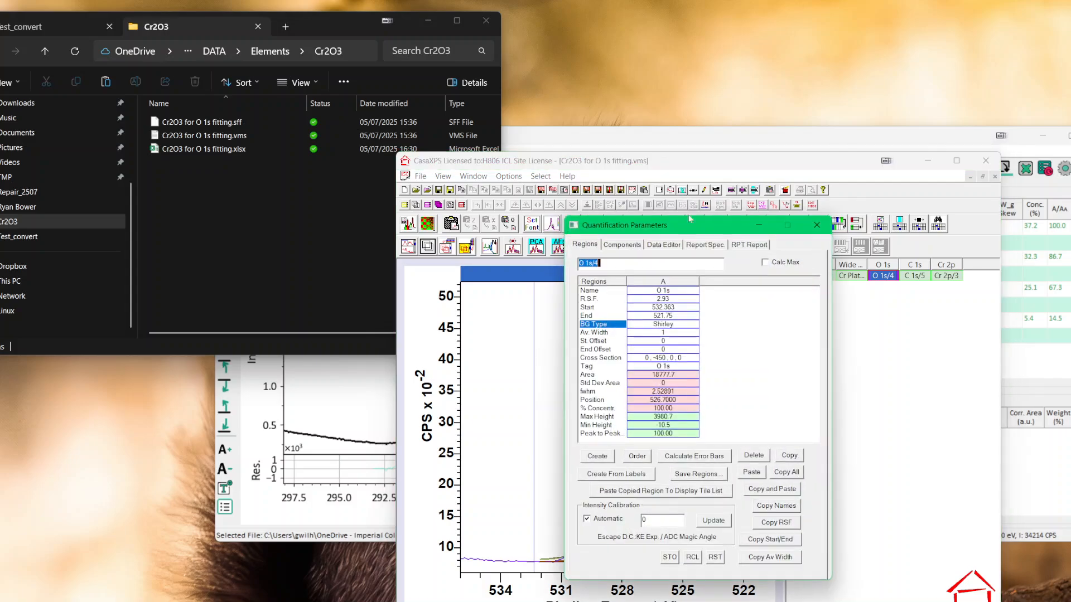
left_click(634, 244)
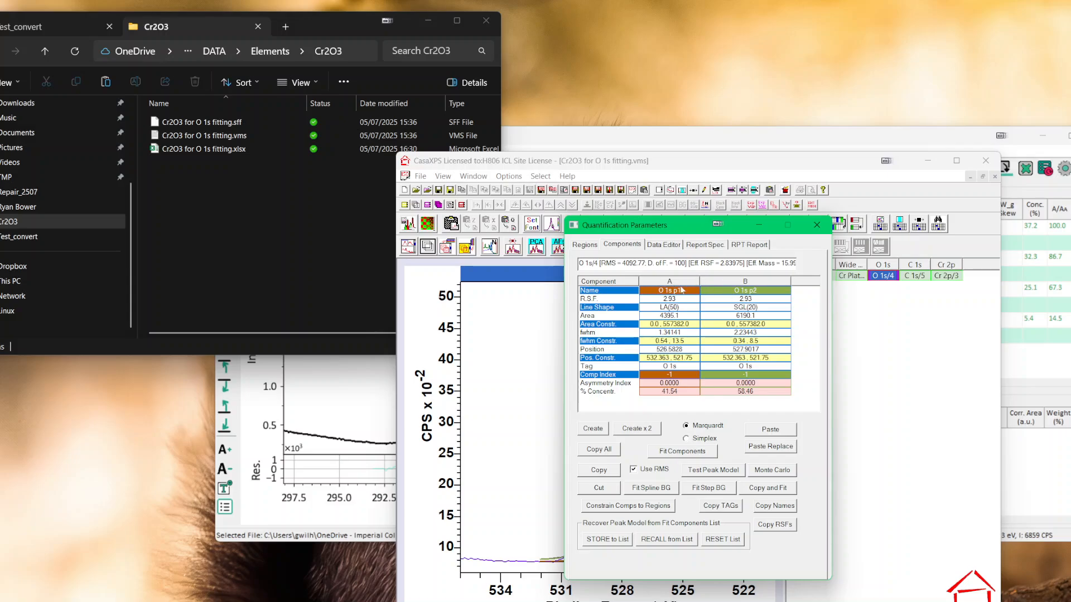
left_click(825, 226)
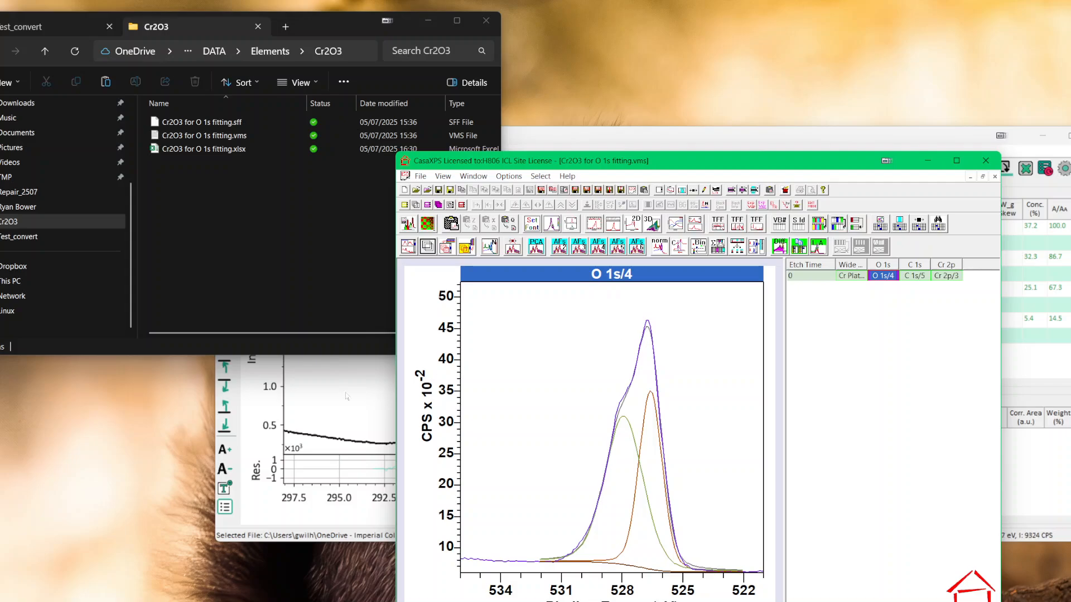
Step: Load Cr2O3 for O 1s fitting.vms from File Explorer into KherveFitting, importing its peak fitting data
left_click(347, 403)
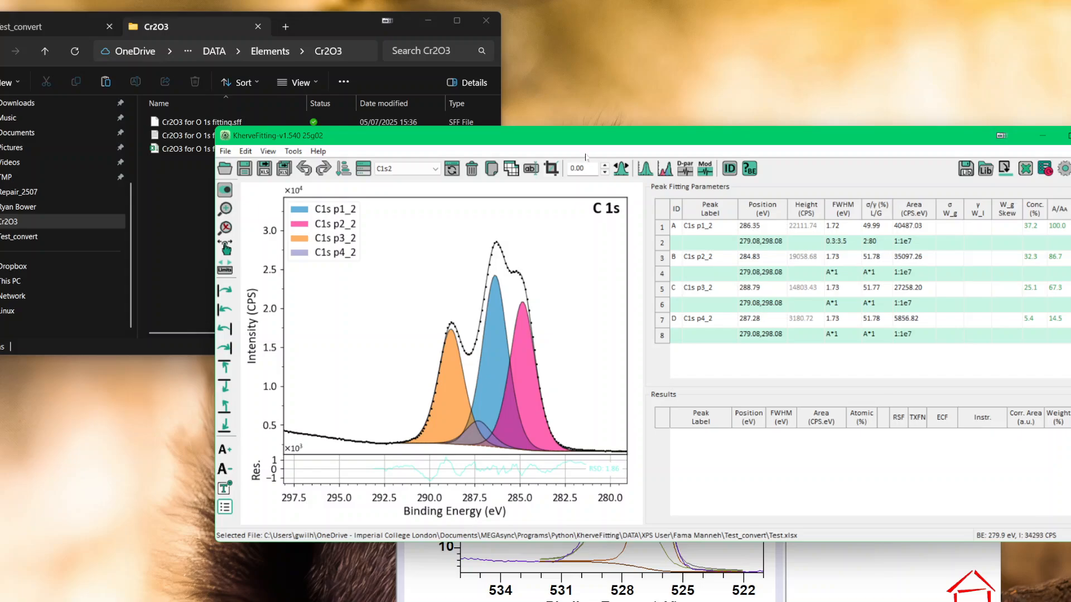
left_click_drag(574, 139, 586, 124)
left_click(708, 535)
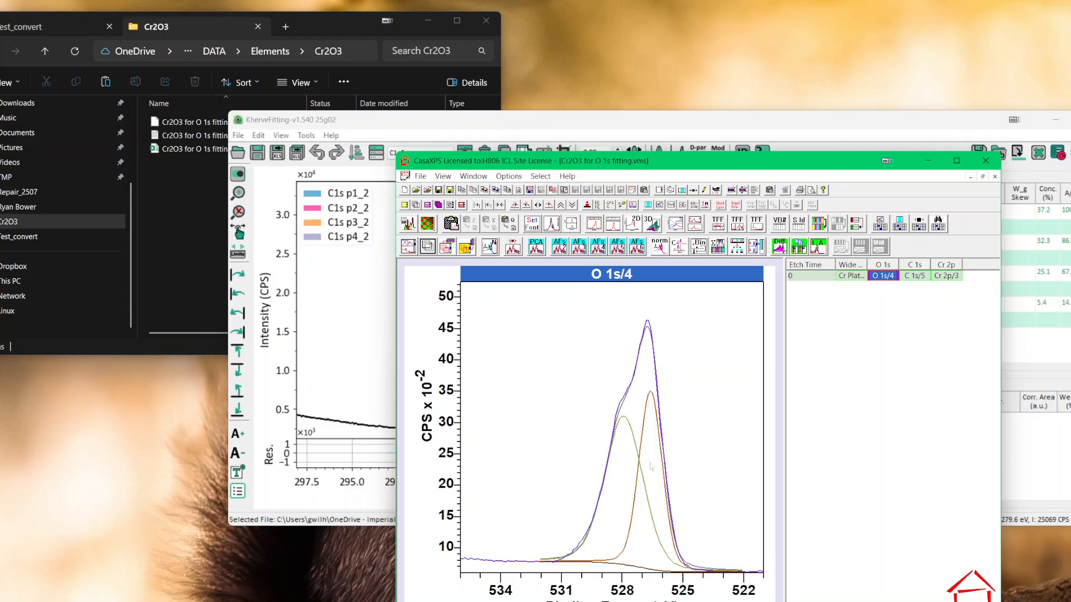
left_click(199, 290)
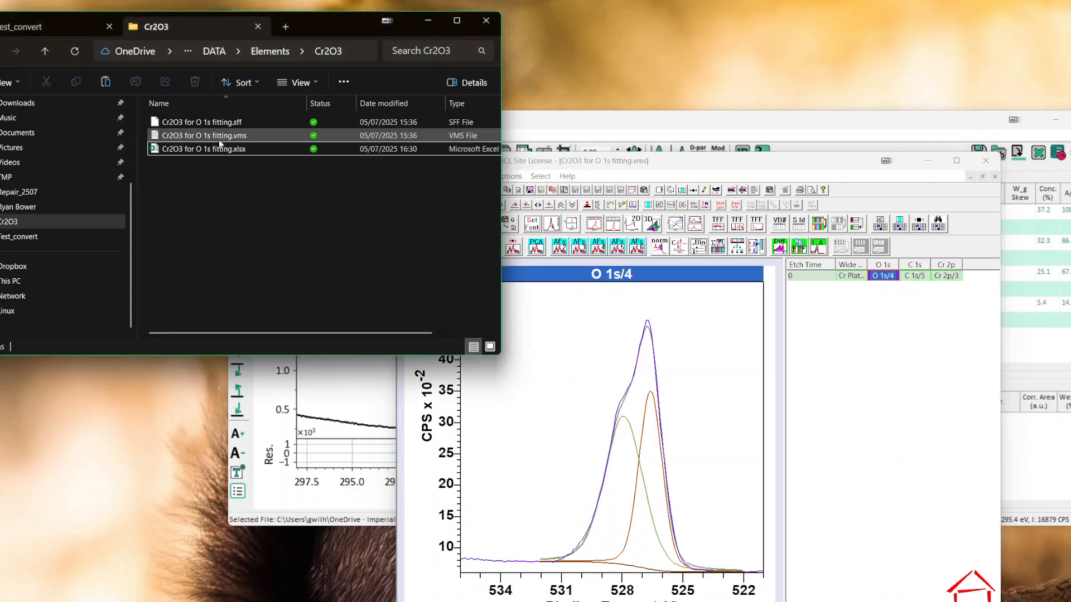
left_click(545, 115)
left_click(186, 185)
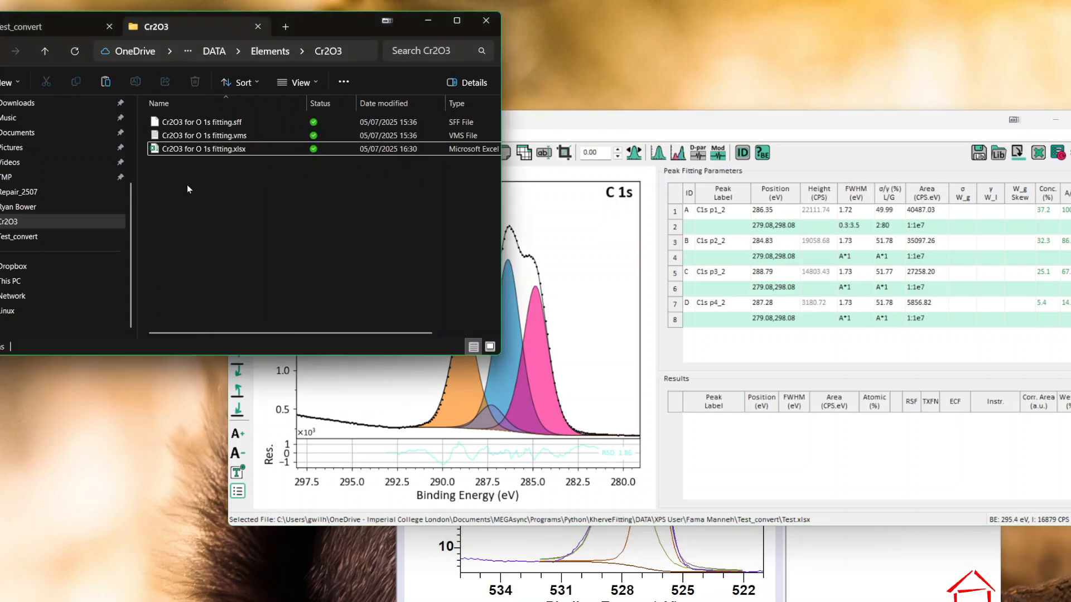
left_click_drag(188, 139, 569, 374)
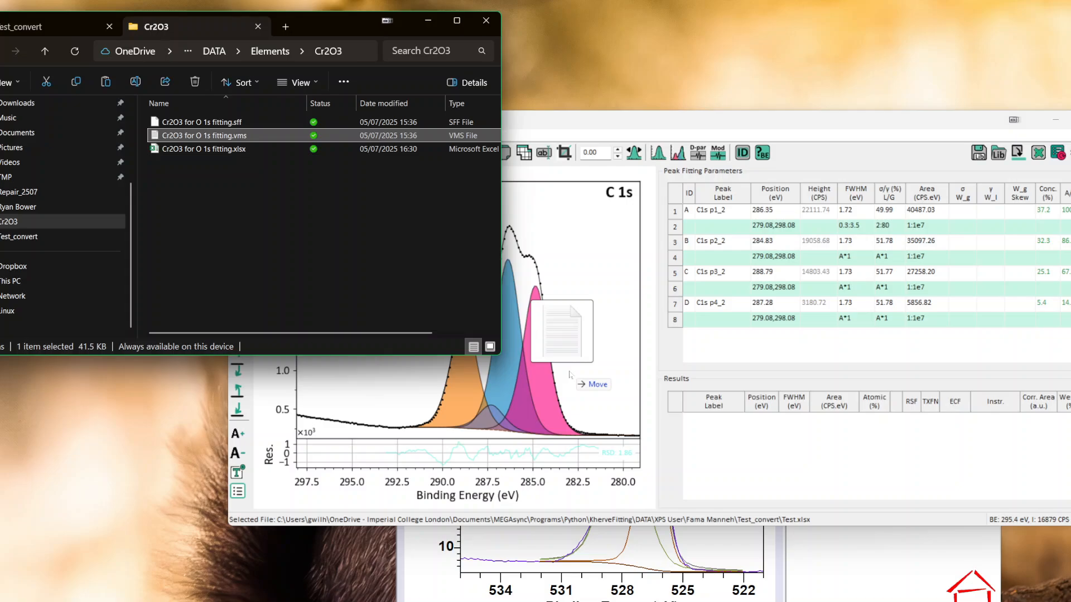
left_click_drag(570, 374, 570, 375)
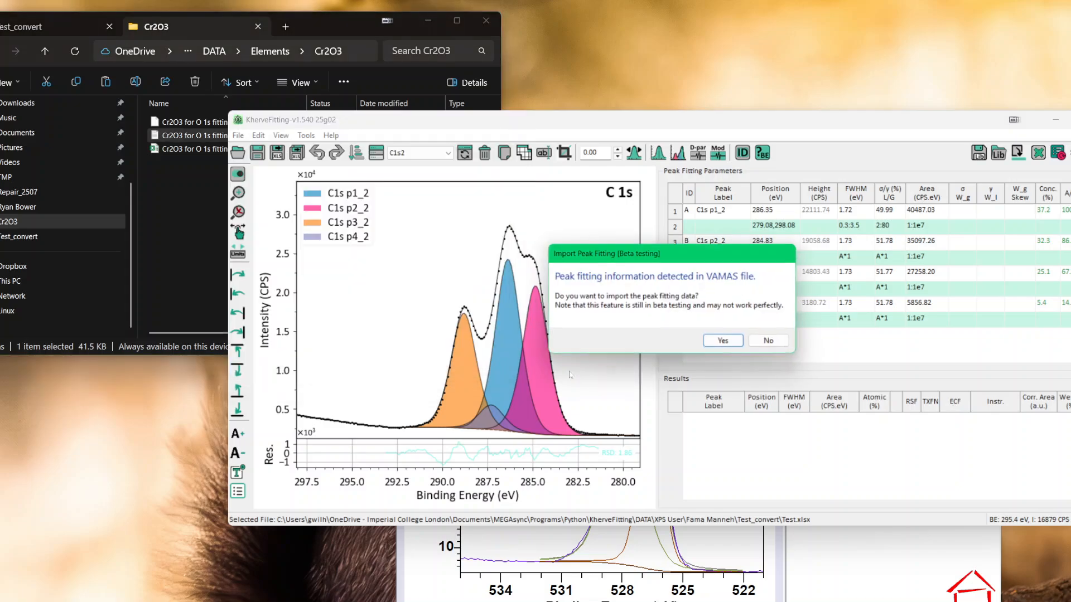
left_click(724, 342)
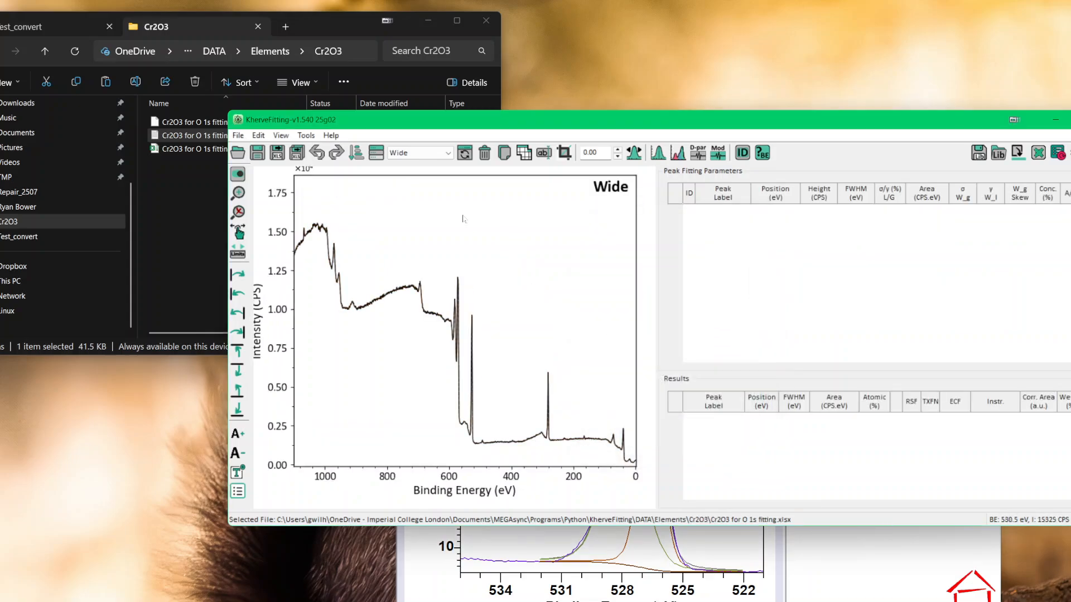
Step: Display the O1s core level and reposition the KherveFitting window so the full Peak Fitting Parameters grid is on screen
left_click(404, 154)
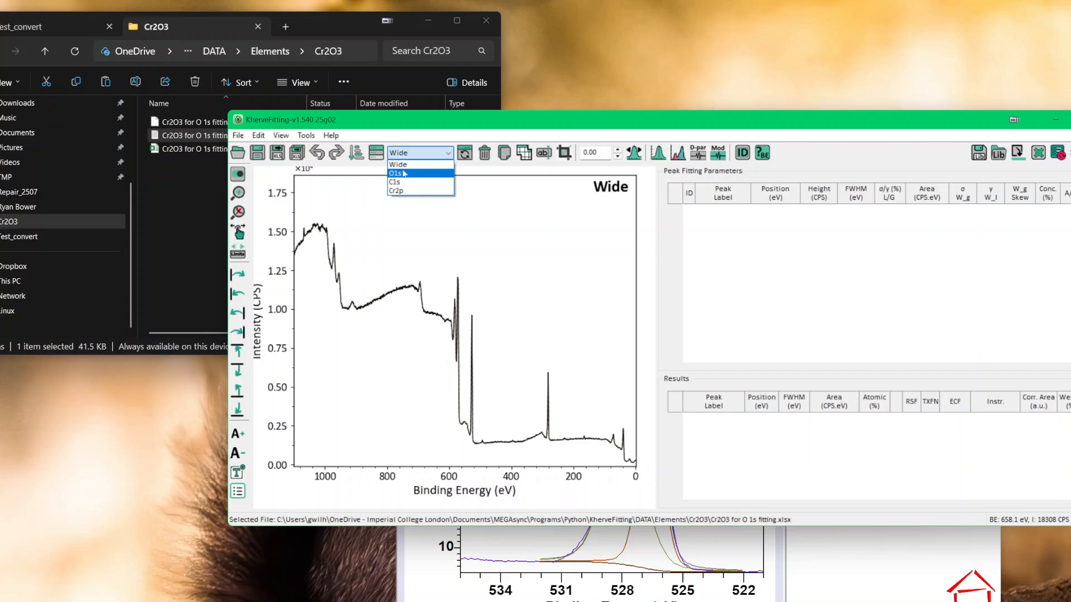
left_click(405, 173)
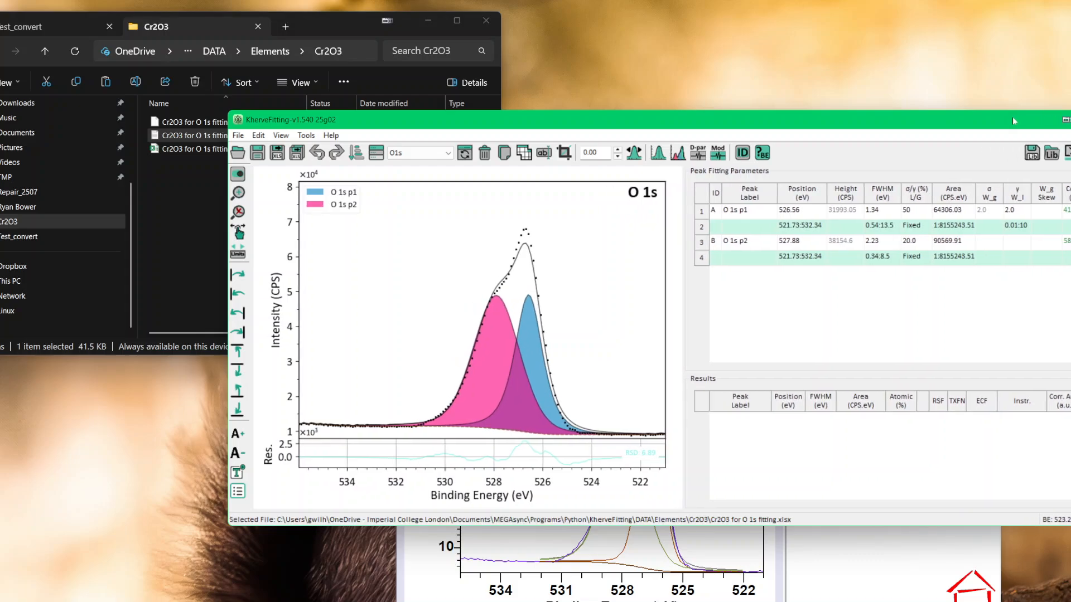
left_click_drag(1015, 126, 885, 116)
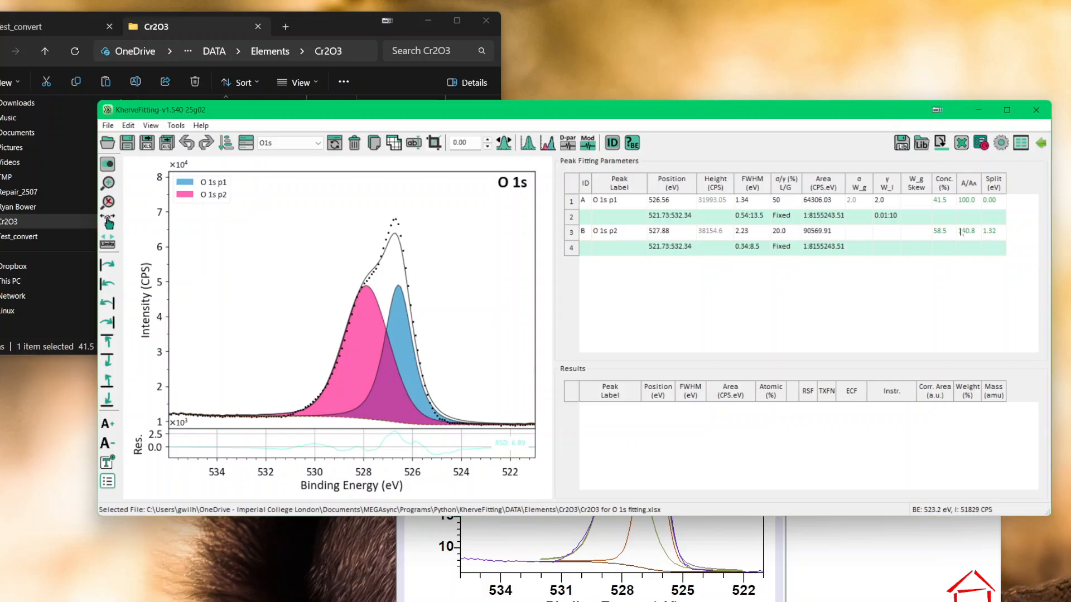
Step: Show the additional grid columns and check the fitting model choices for O 1s p1, keeping LA (Area, σ/γ, γ)
left_click(1020, 143)
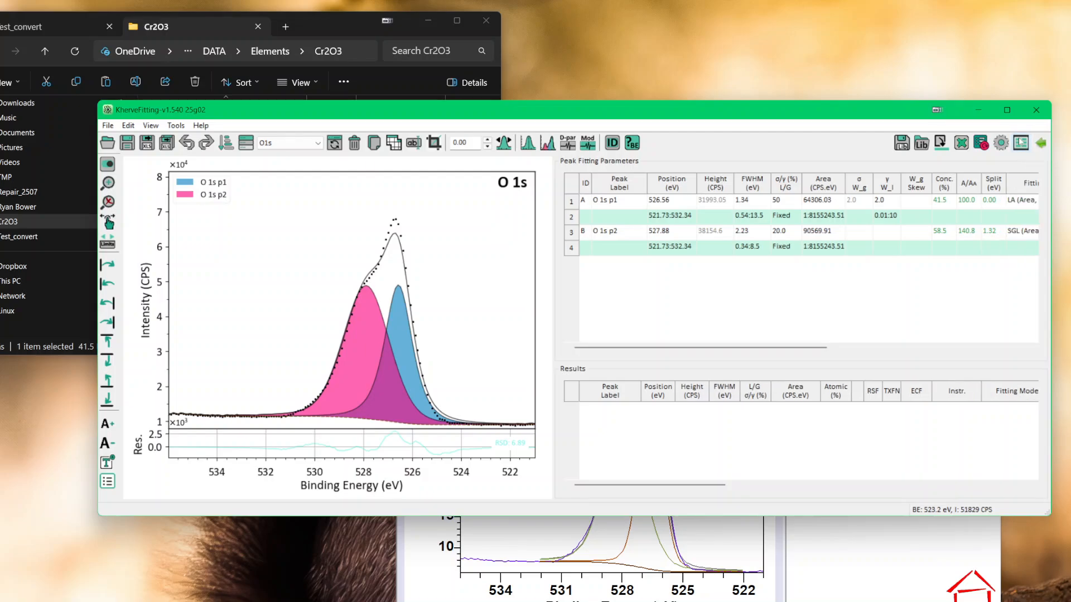
left_click(1025, 201)
left_click(1001, 202)
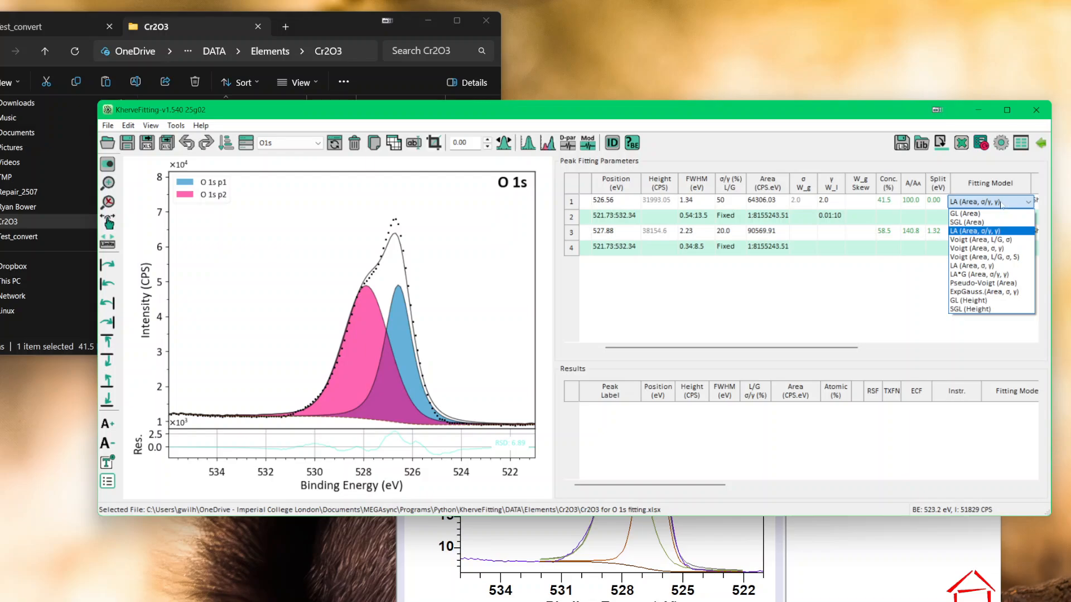
left_click(987, 201)
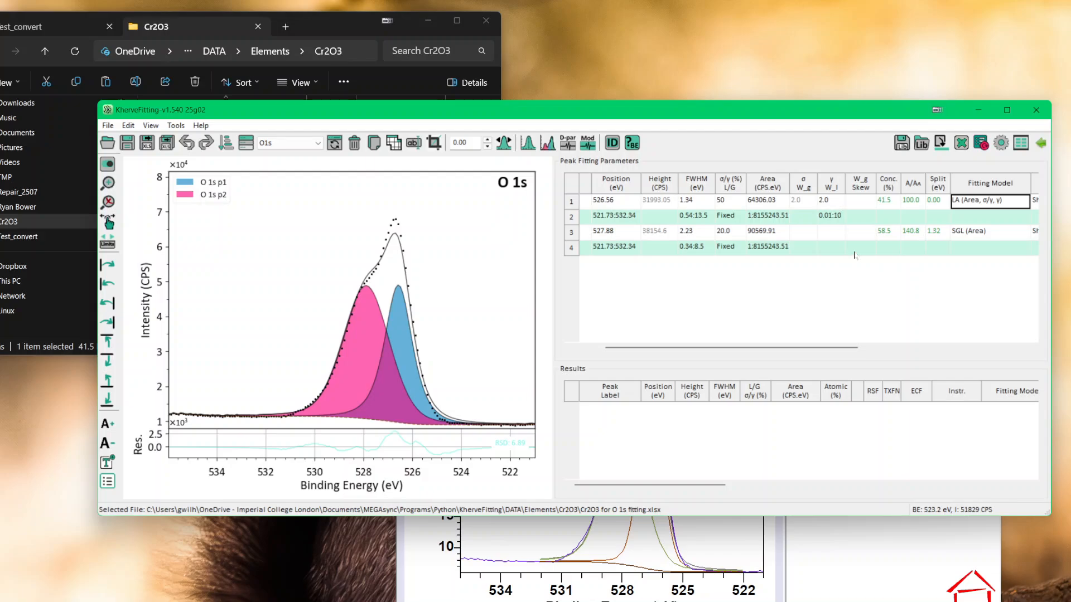
double_click(857, 200)
Step: Switch to CasaXPS, display the C 1s spectrum and read the intensity at its high binding energy end
left_click(906, 561)
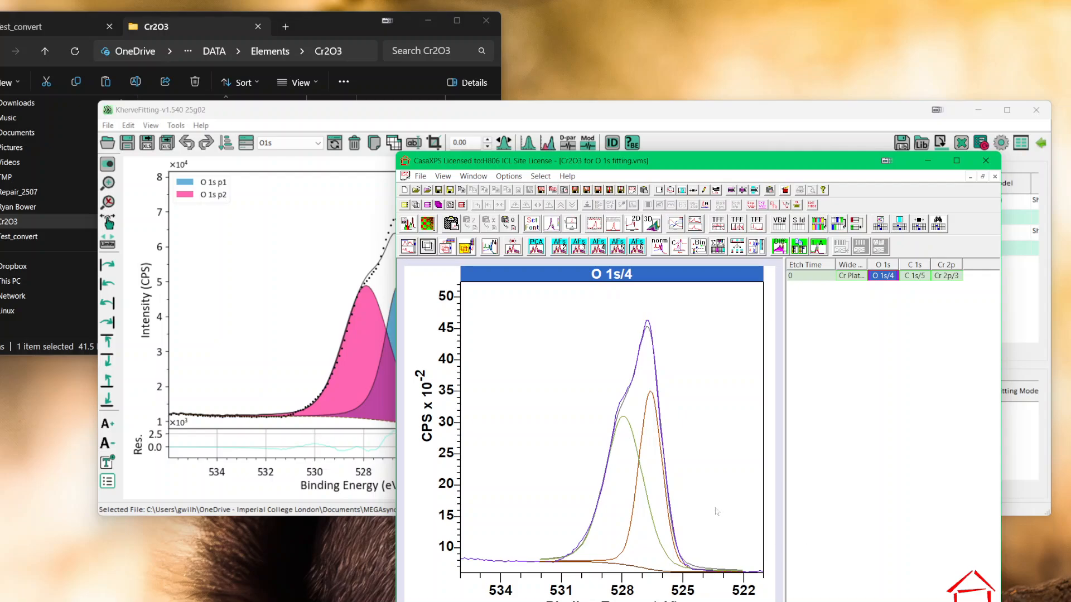
left_click(913, 276)
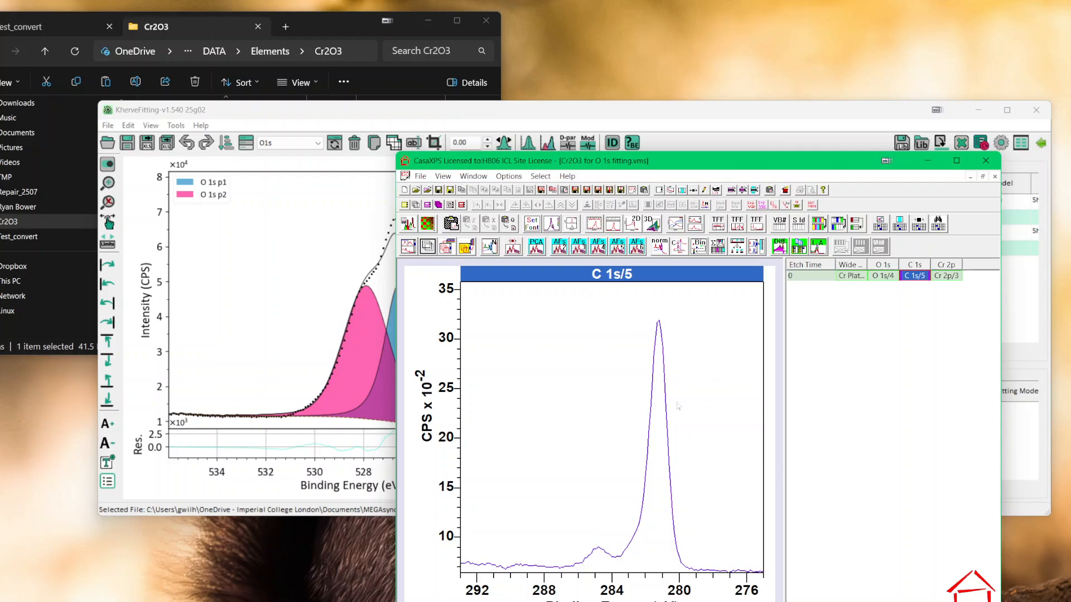
left_click(462, 569)
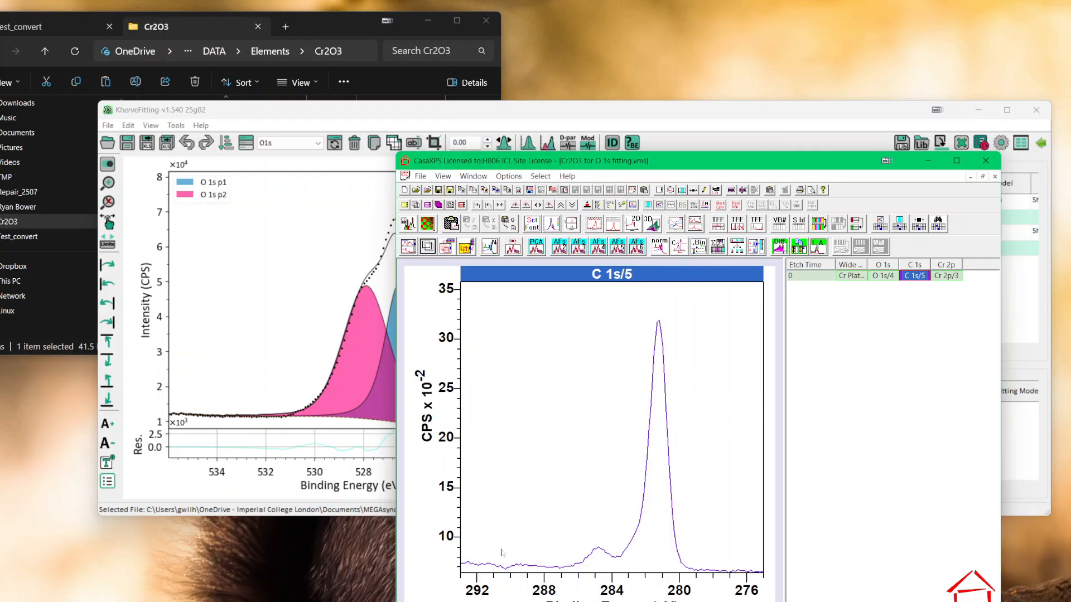
left_click(464, 567)
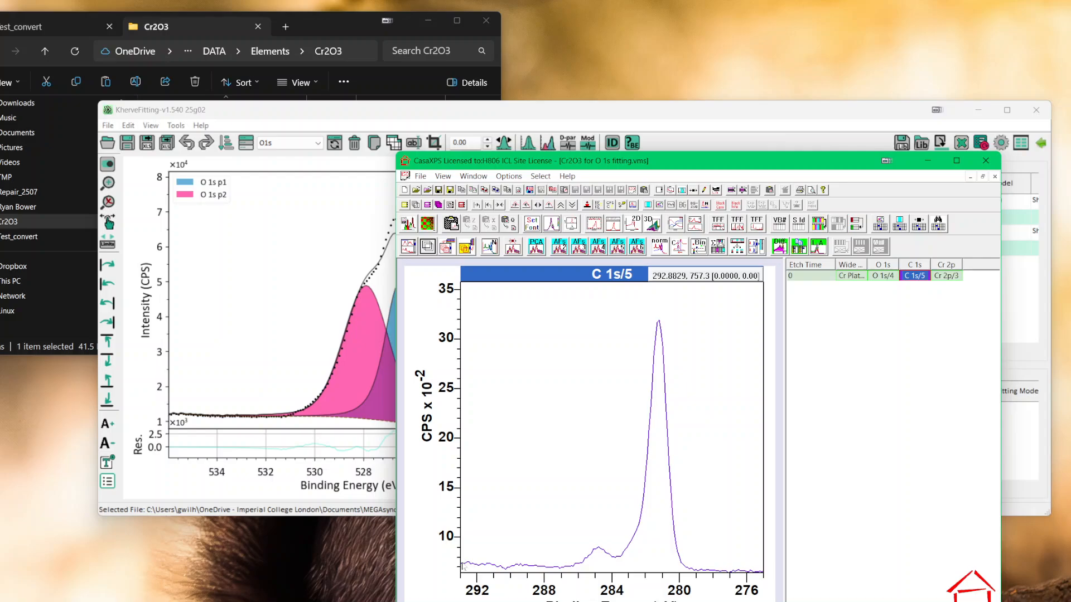
Step: Return to KherveFitting and display the C1s core level of the imported Cr2O3 file
left_click(333, 25)
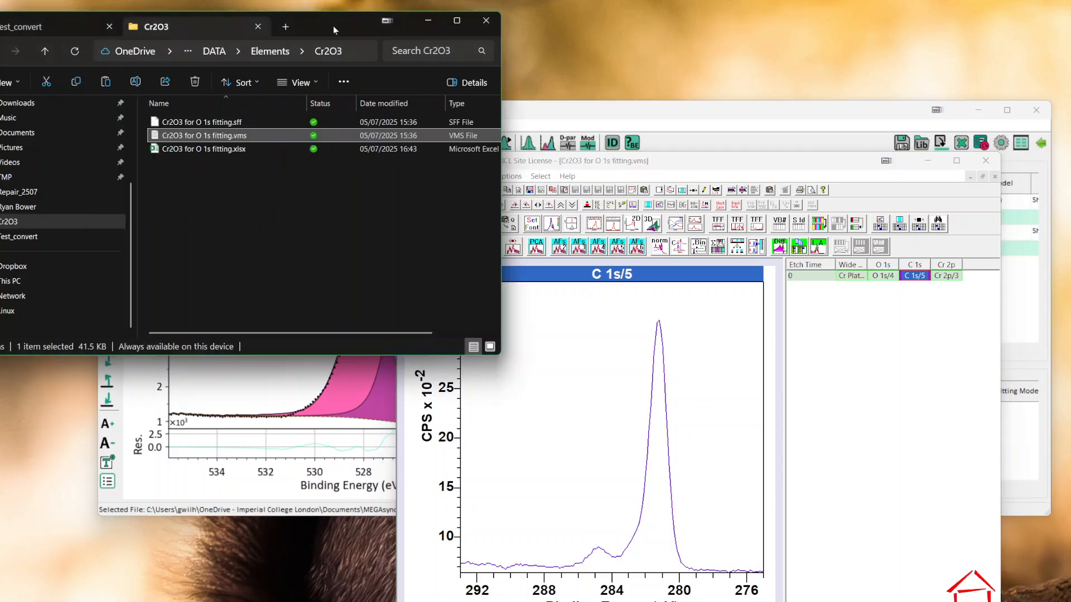
left_click(327, 386)
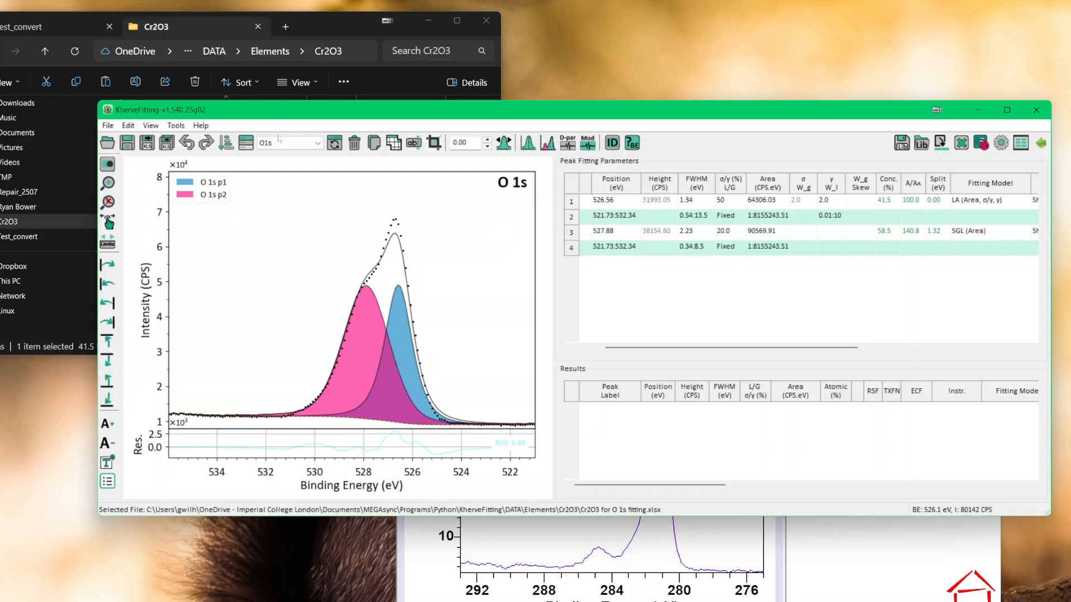
left_click(308, 143)
left_click(279, 170)
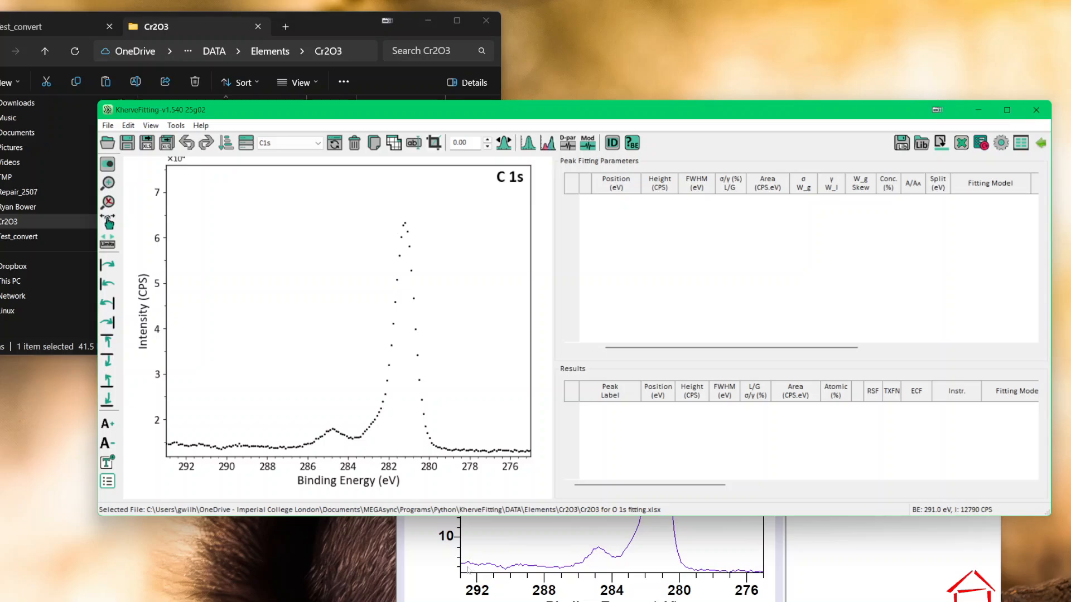
Step: Open Cr2O3 for O 1s fitting.xlsx from the Cr2O3 folder in Excel and inspect the first Raw Data value
left_click(348, 18)
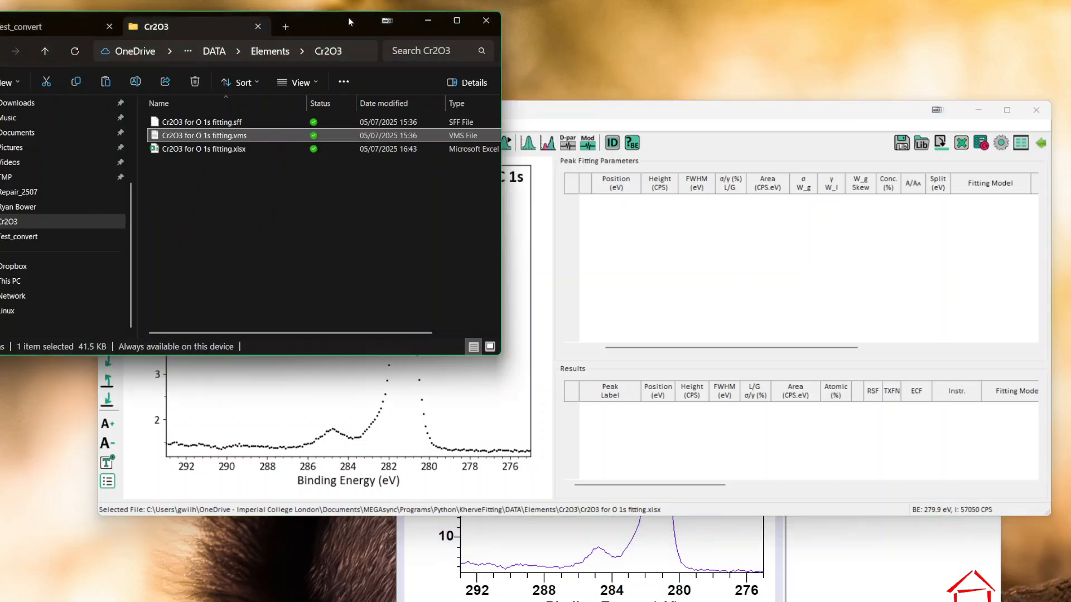
left_click(215, 150)
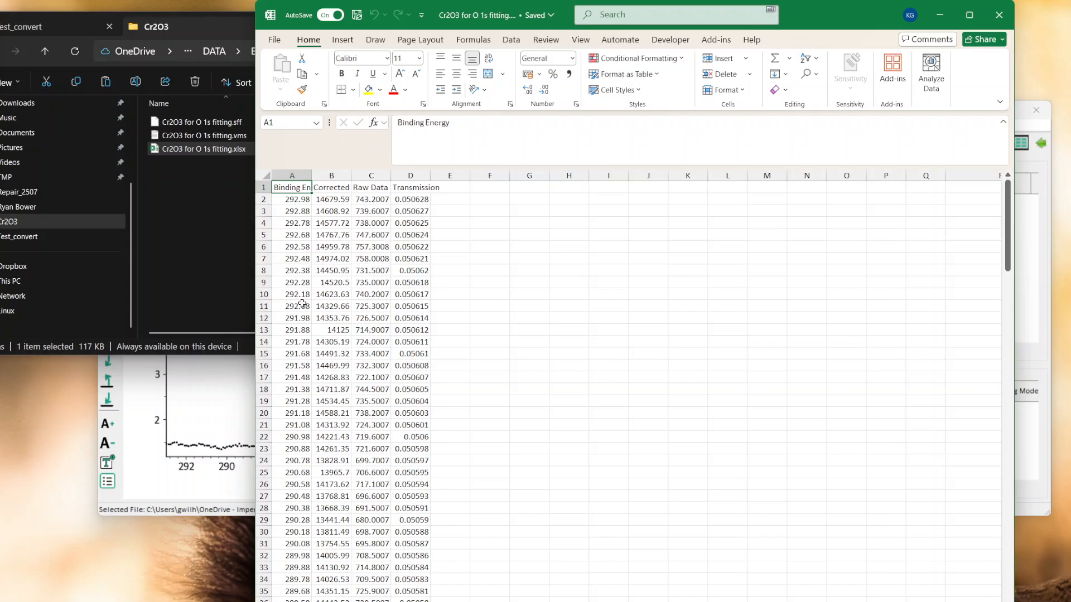
left_click(377, 199)
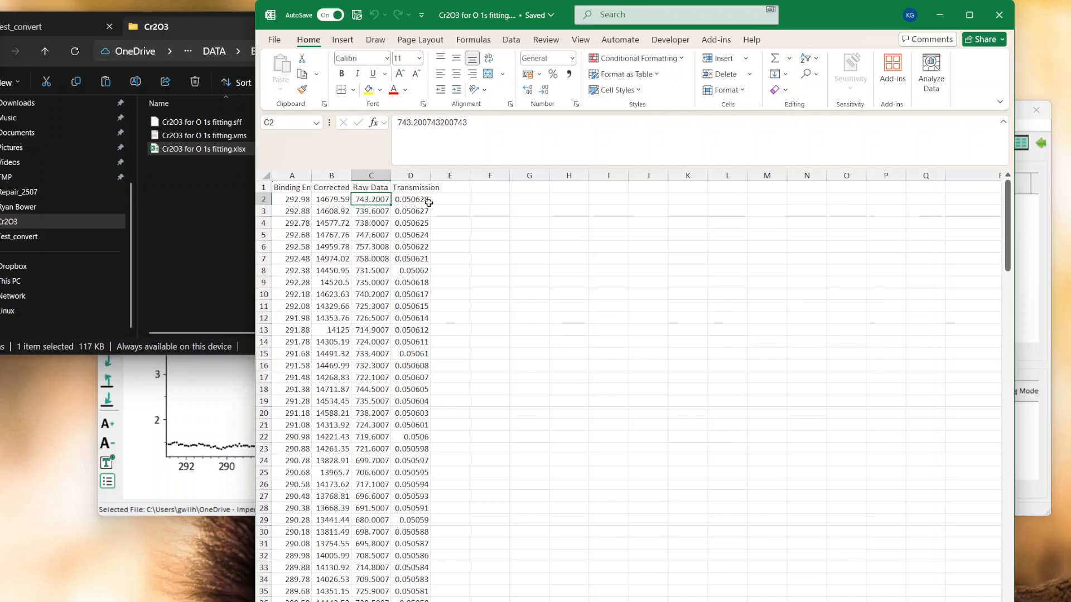
Step: Compare the C 1s spectrum in KherveFitting and CasaXPS with the workbook's raw data, returning to Excel
left_click(203, 402)
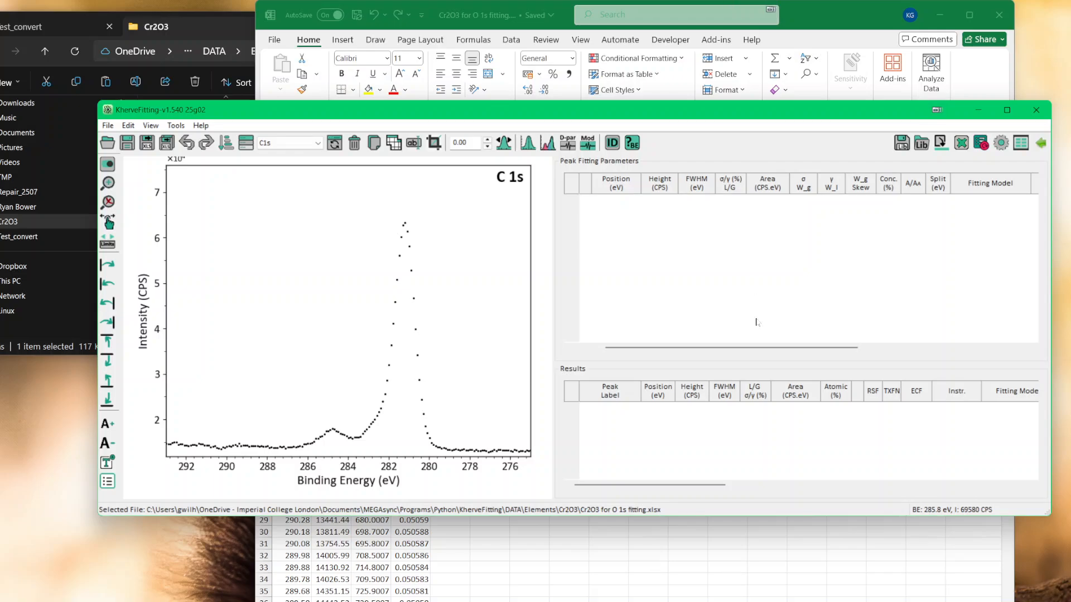
key("alt+Tab")
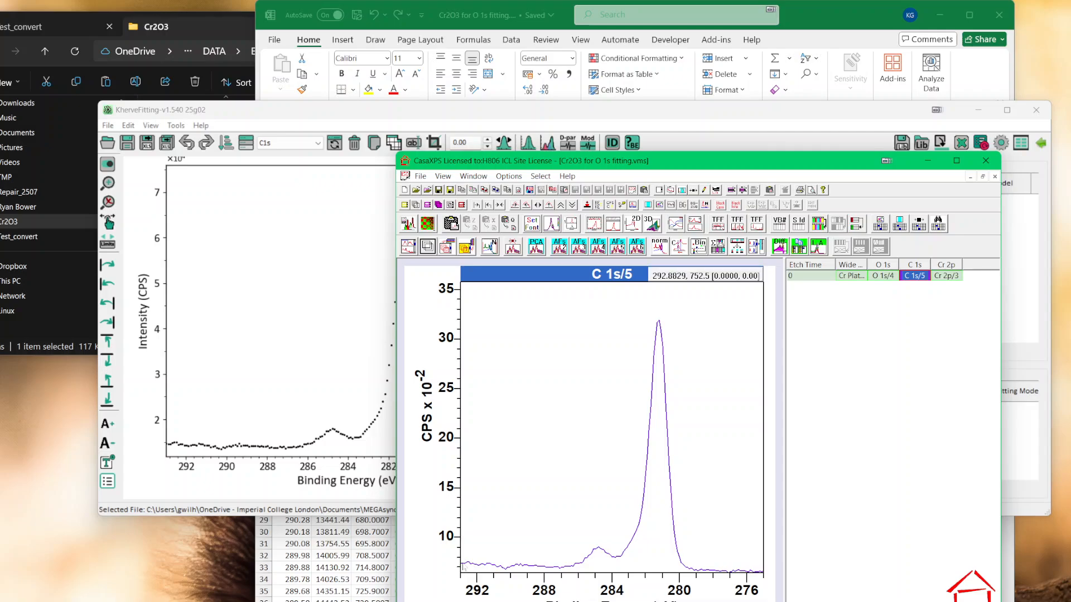
left_click(507, 17)
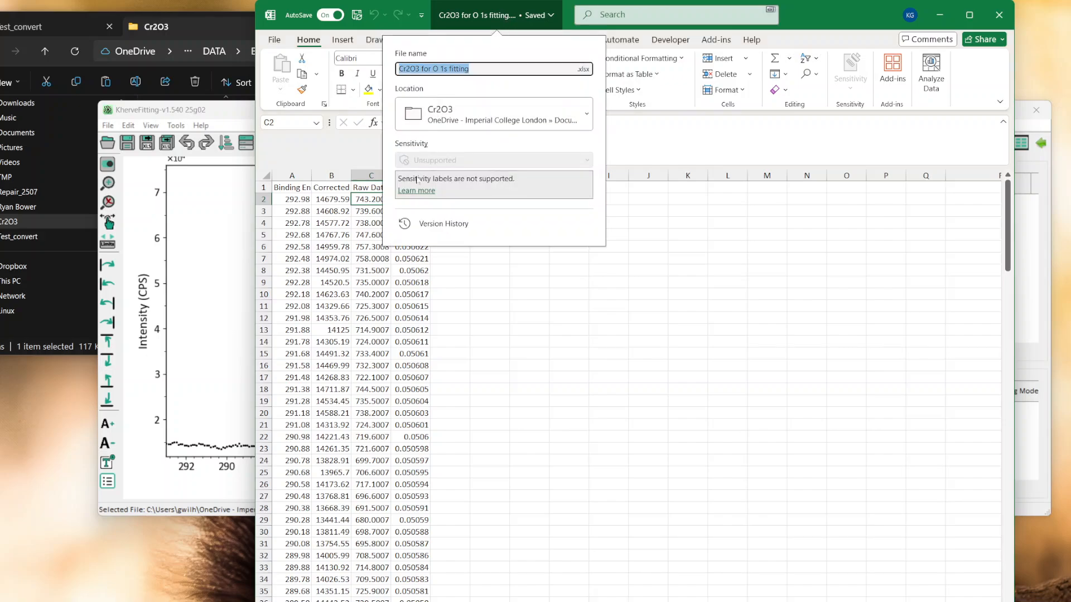
Step: Display the C 1s transmission function in CasaXPS and compare it with the data columns of the Excel workbook
left_click(364, 202)
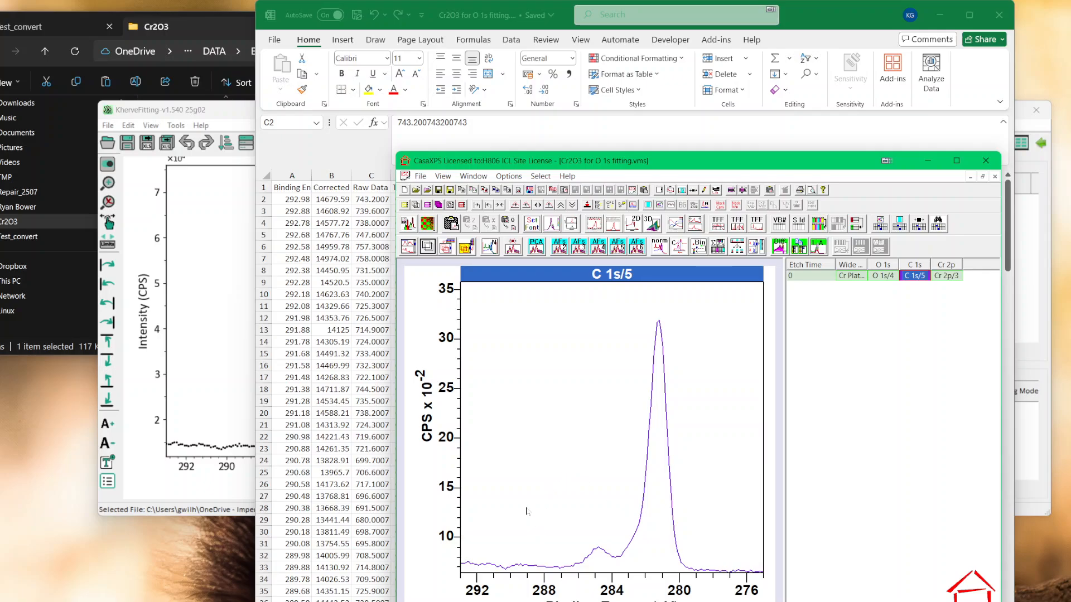
key("F12")
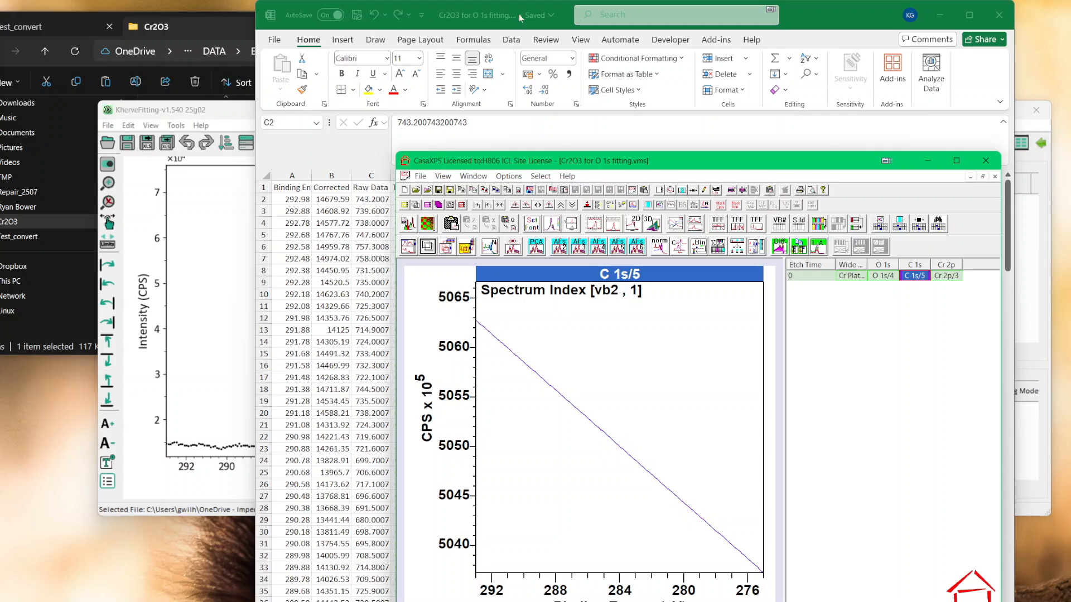
left_click(349, 212)
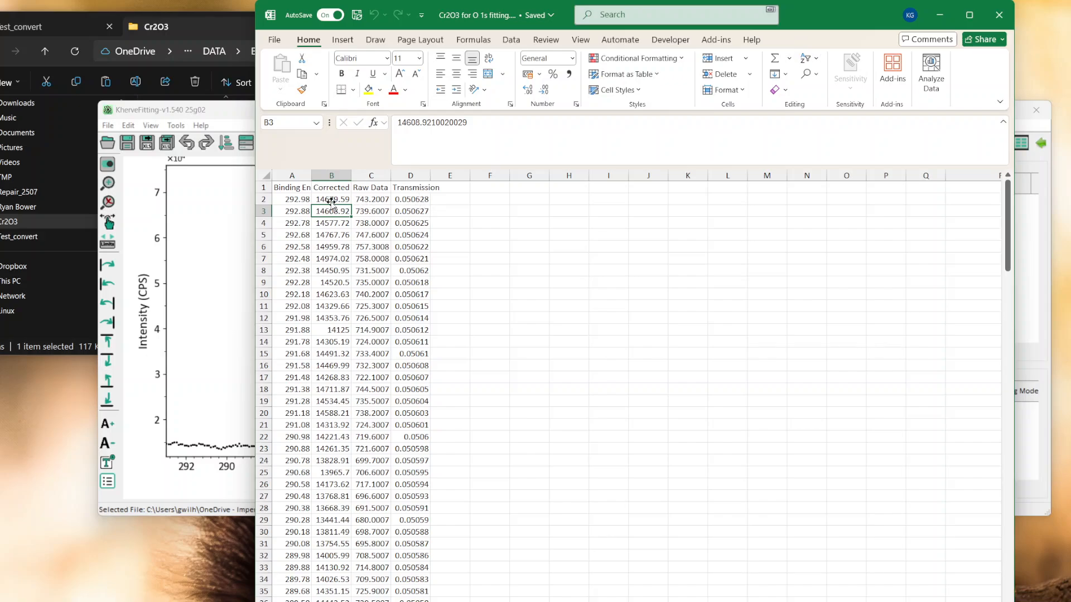
Step: Return to KherveFitting, look over the available export formats and display the O1s core level
left_click(229, 202)
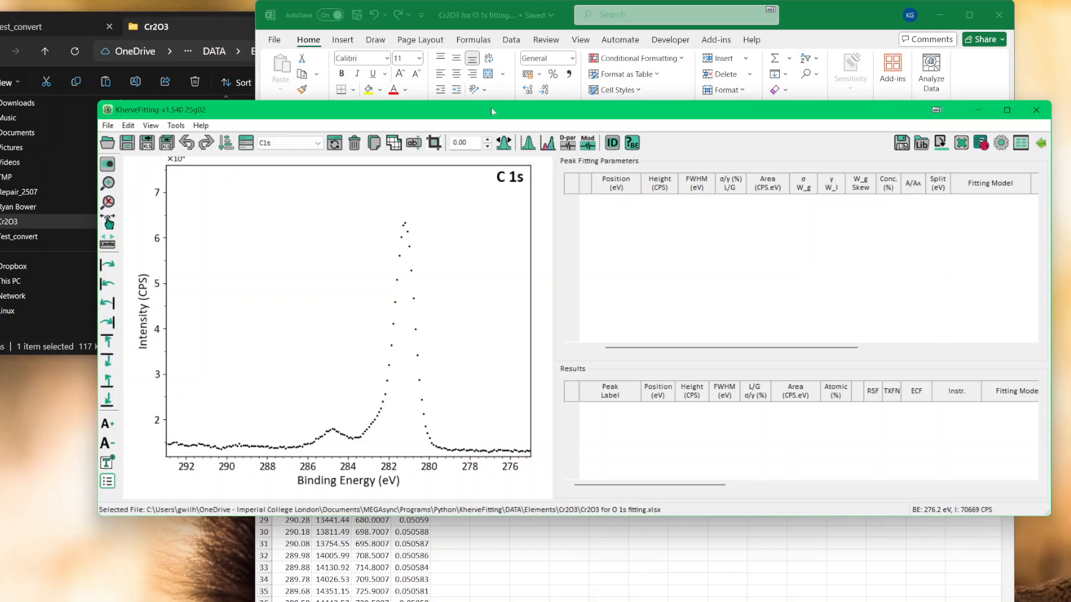
left_click_drag(491, 107, 498, 109)
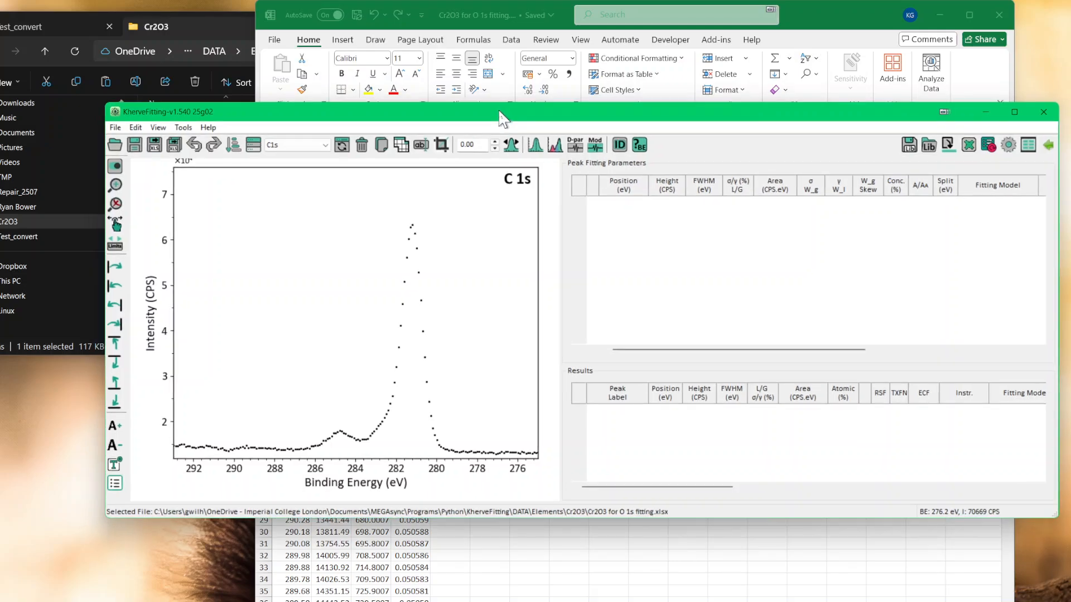
left_click(115, 128)
mouse_move(161, 242)
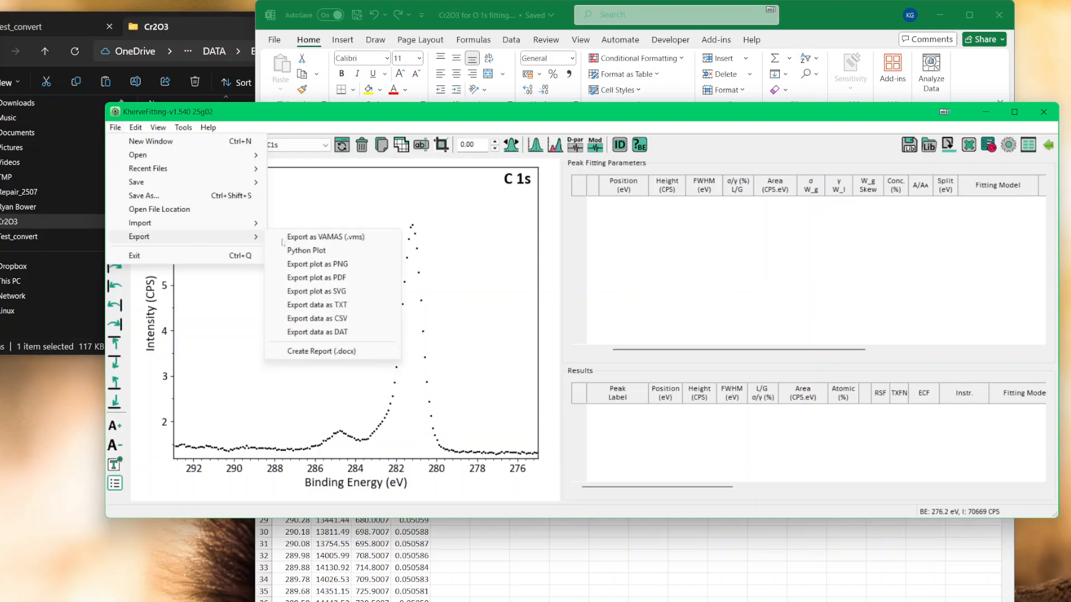
left_click(471, 254)
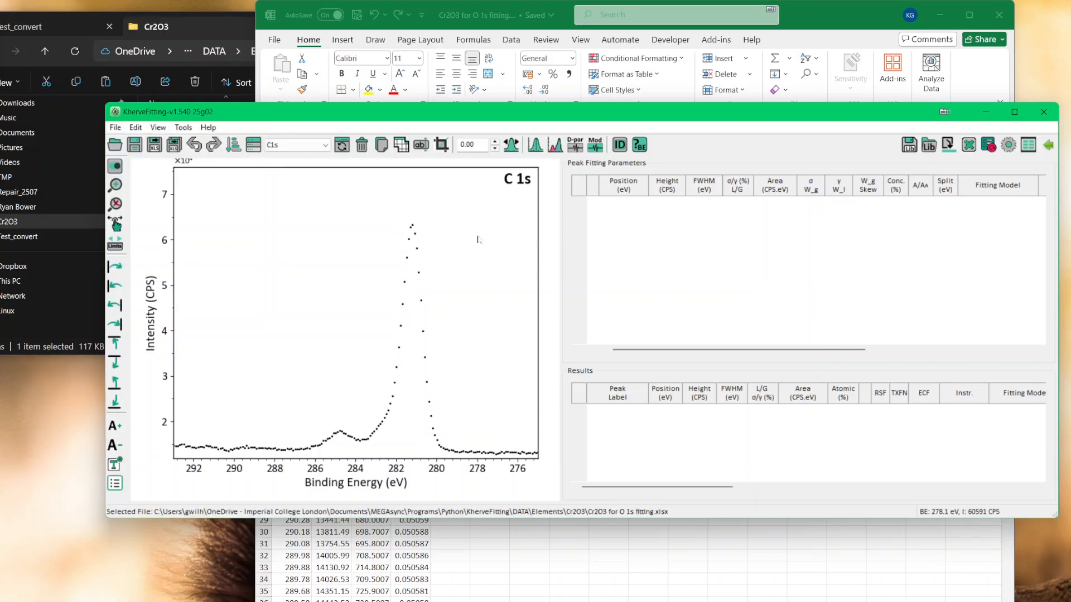
left_click(301, 145)
left_click(303, 162)
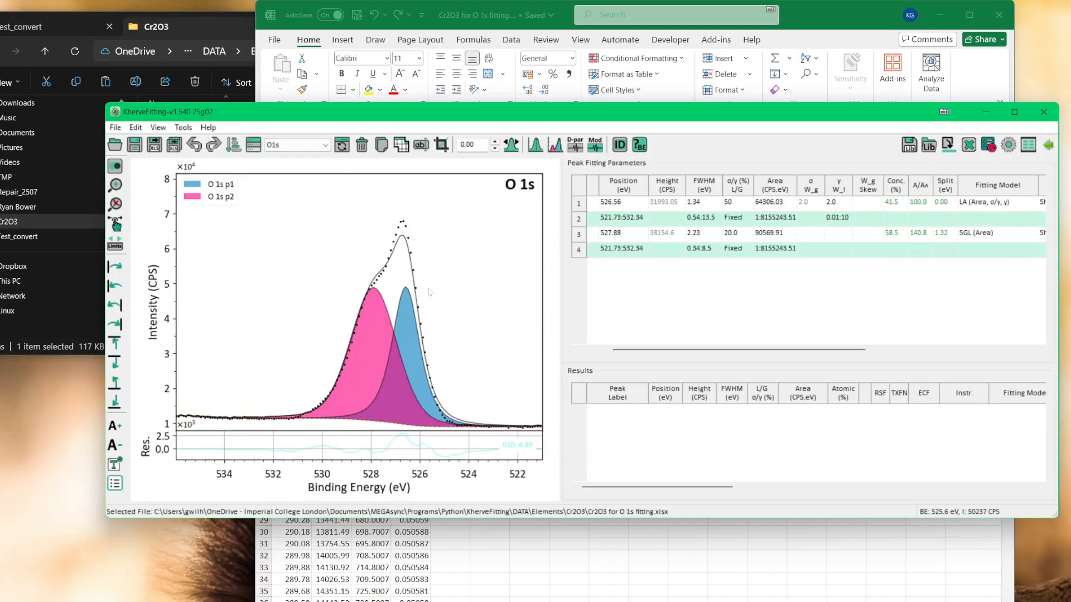
Step: Open the peak fitting settings, select the O 1s p1 peak and shift it to about 524.96 eV
left_click(557, 146)
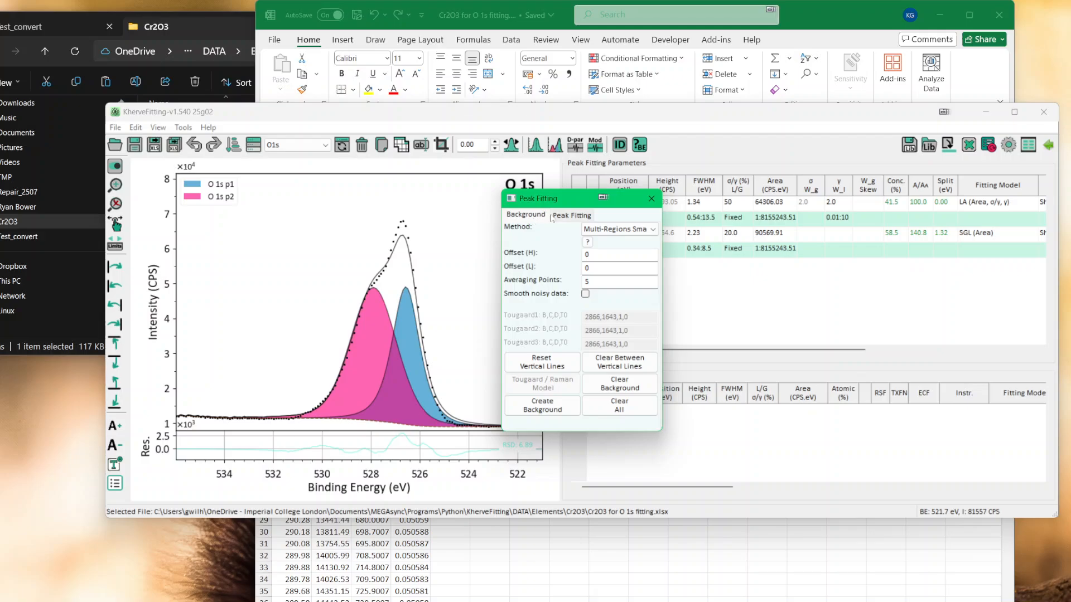
left_click(569, 215)
key("Tab")
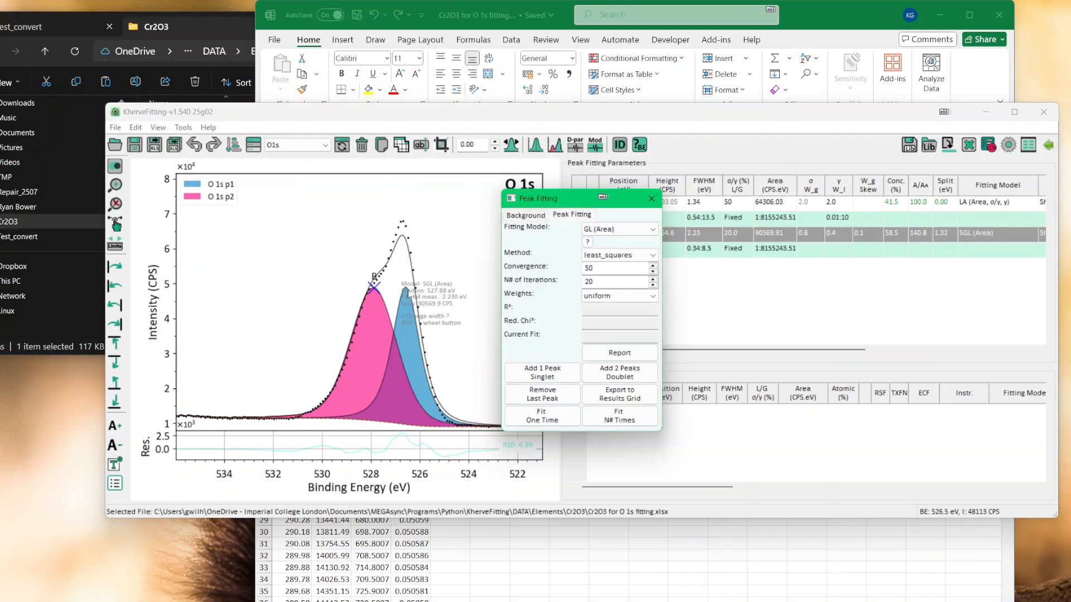
key("Tab")
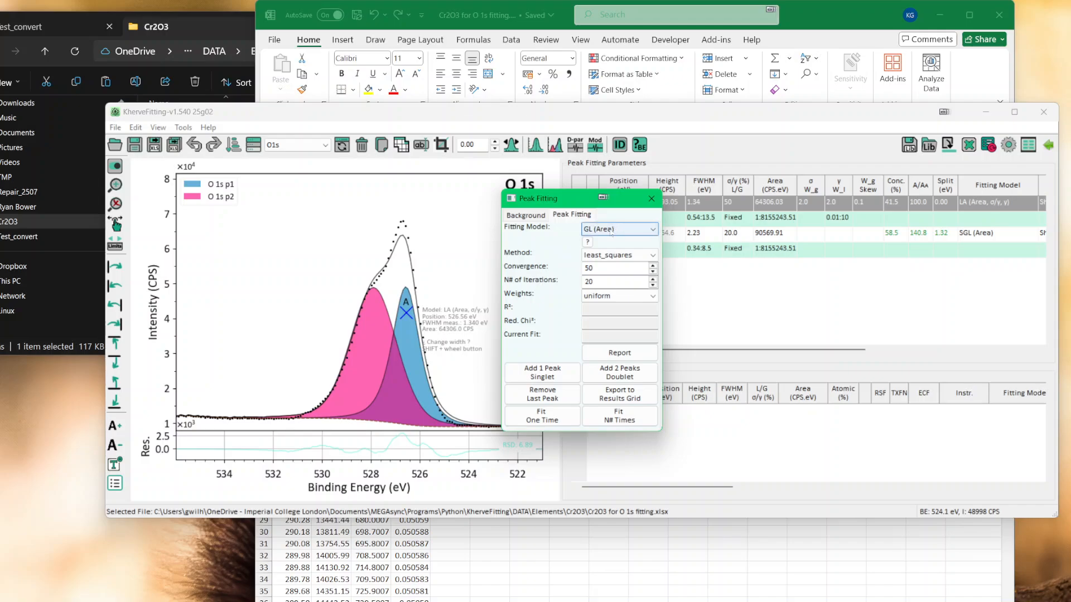
left_click(412, 315)
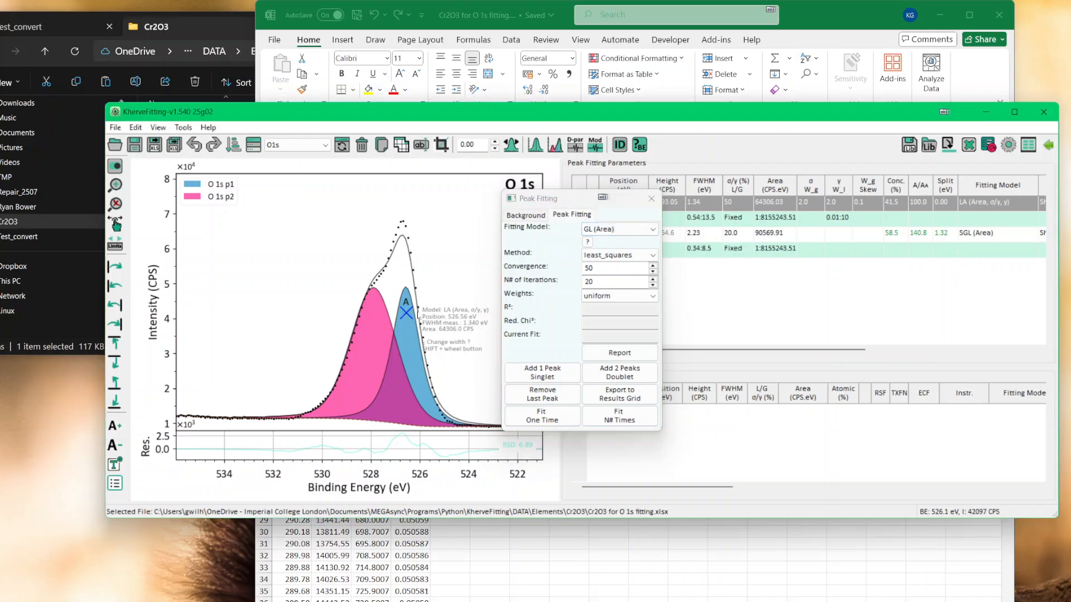
left_click_drag(419, 315, 447, 315)
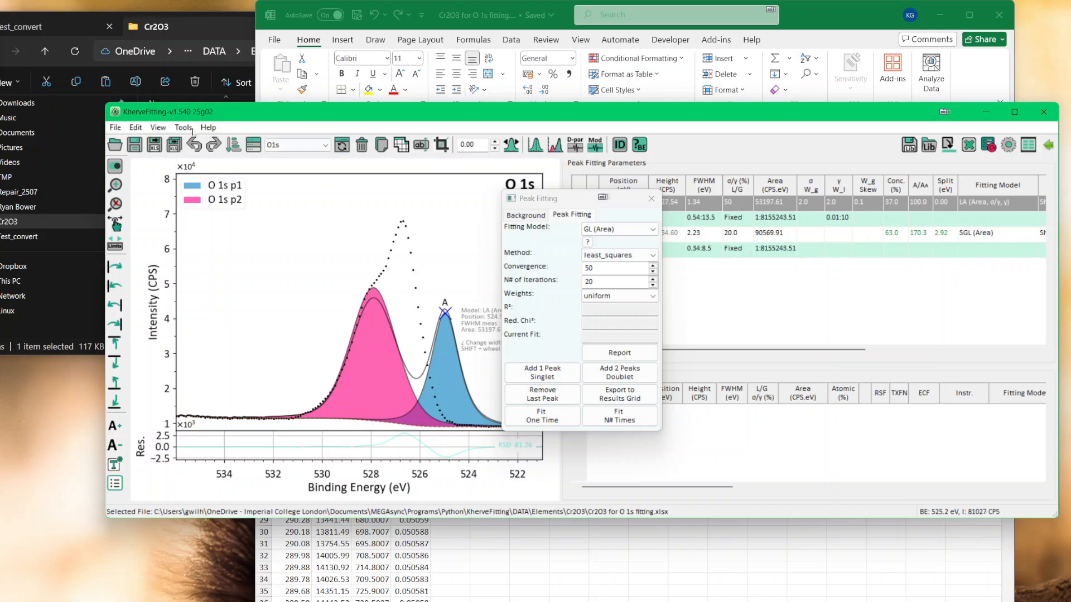
Step: Start exporting the data as a VAMAS file and browse to the Cr2O3 folder inside DATA > Elements
left_click(115, 127)
mouse_move(146, 237)
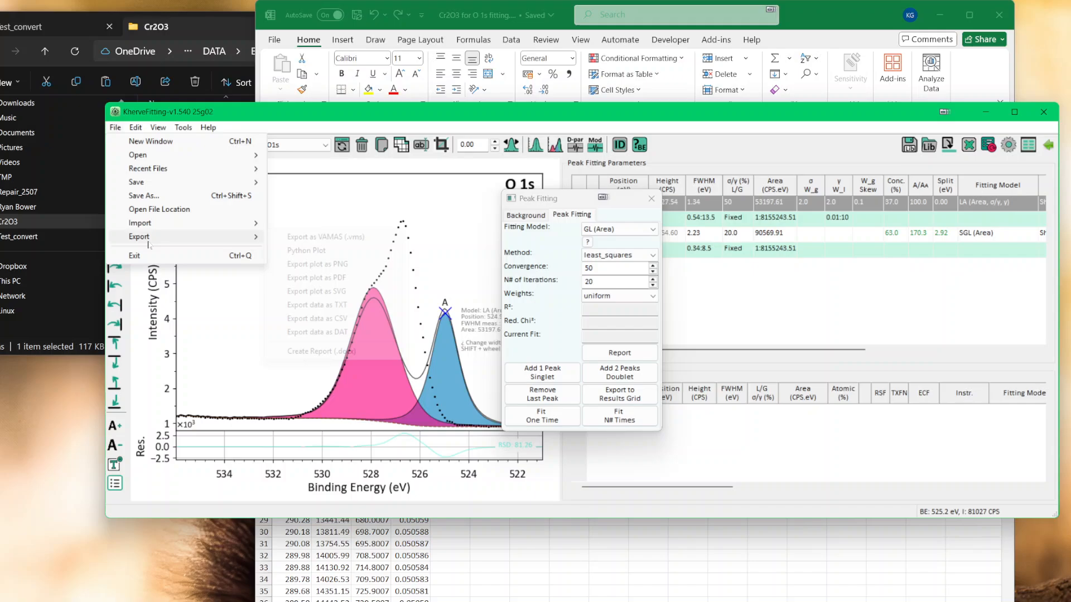
left_click(315, 237)
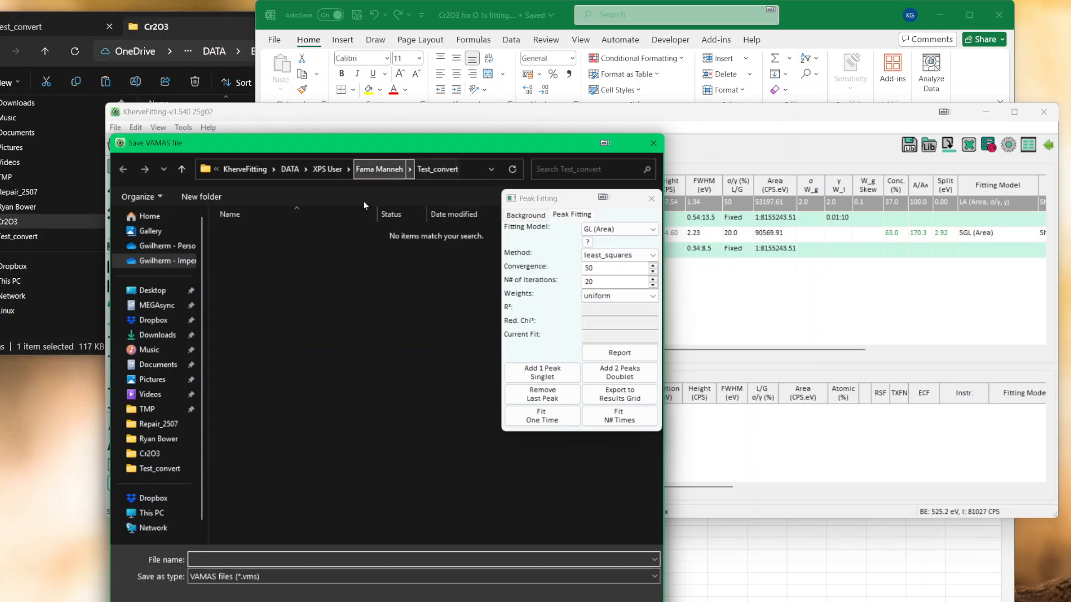
left_click(289, 169)
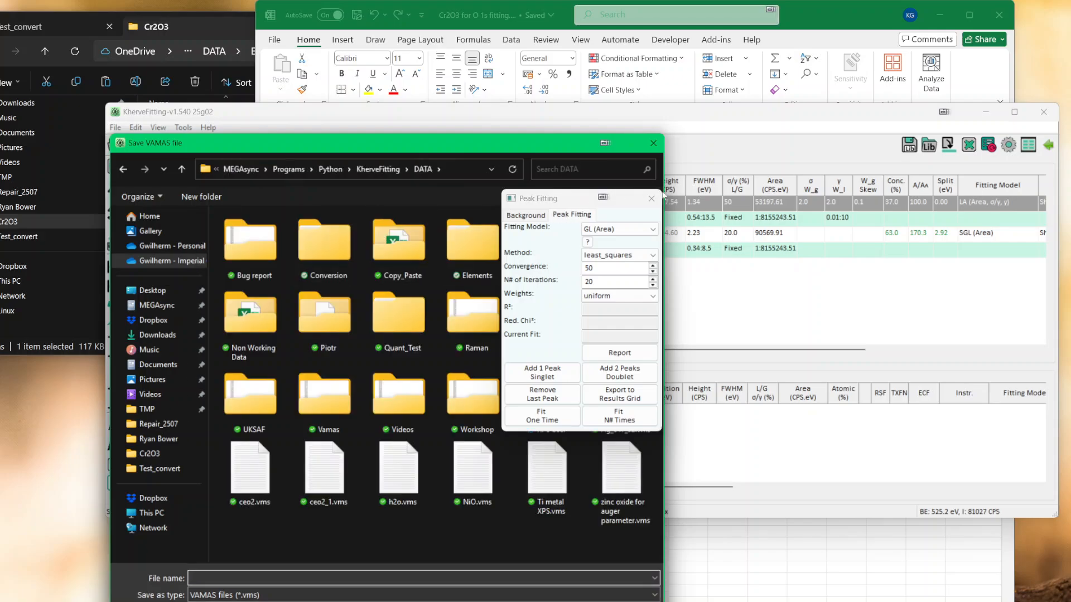
left_click_drag(457, 143, 310, 129)
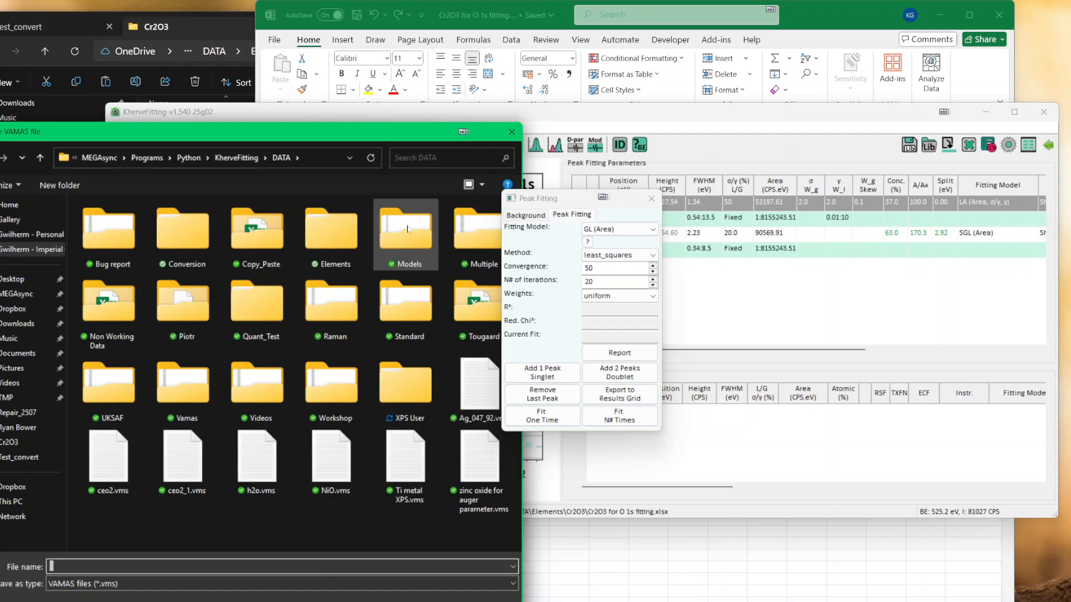
double_click(336, 232)
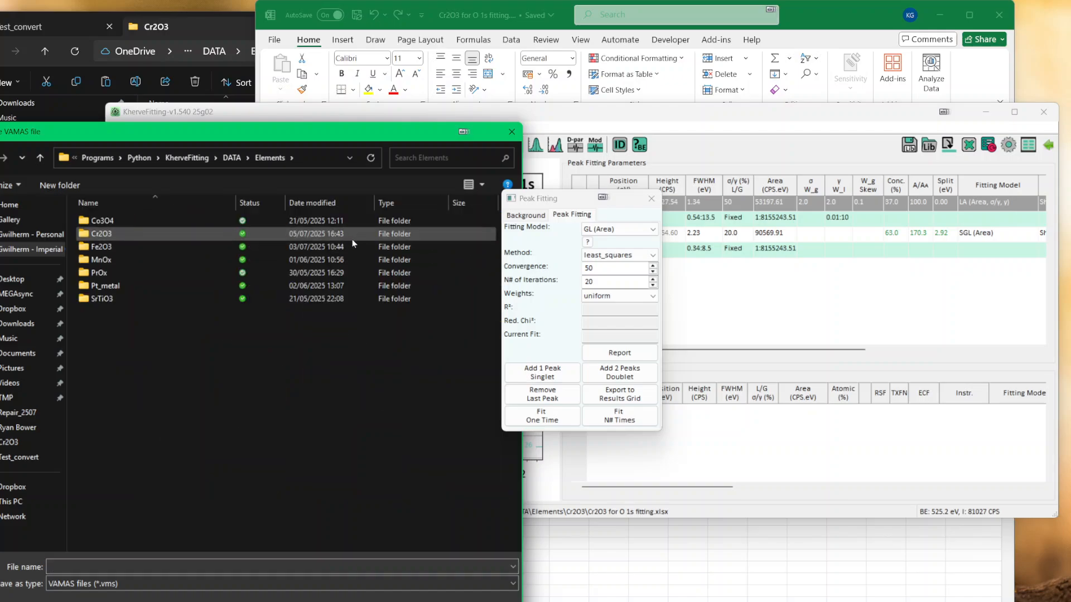
double_click(108, 233)
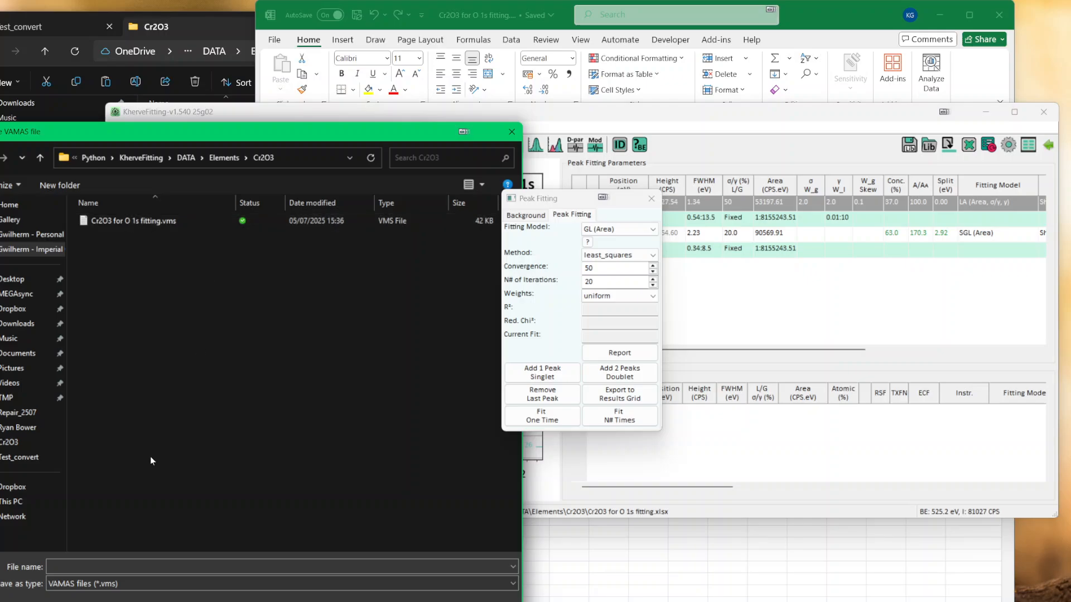
Step: Name the VAMAS export Cr2O3 for O 1s fitting2.vms, based on the existing file's name, and save it
left_click(153, 223)
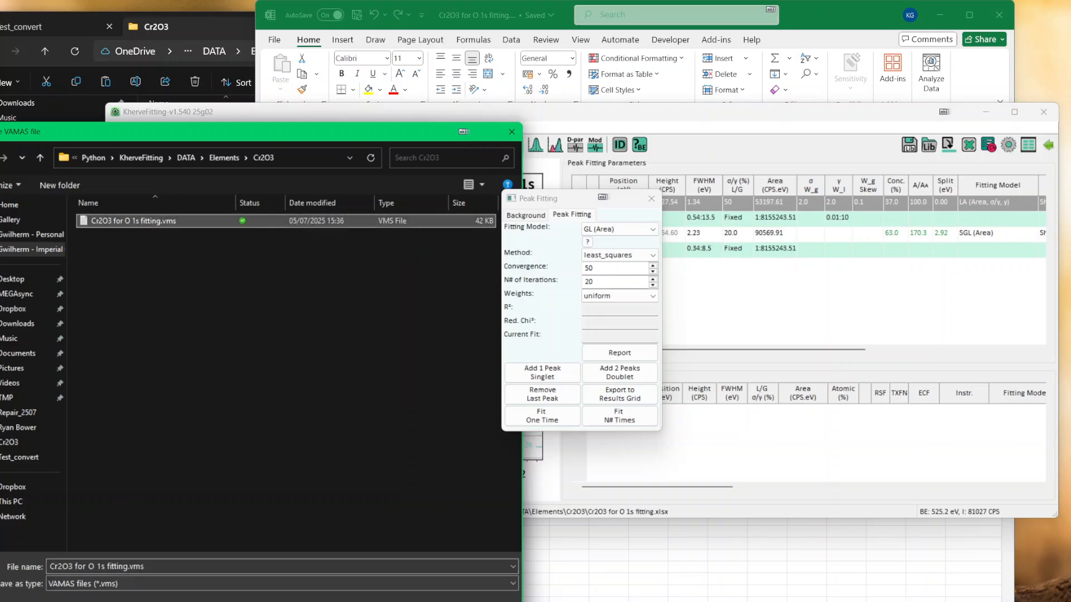
double_click(146, 567)
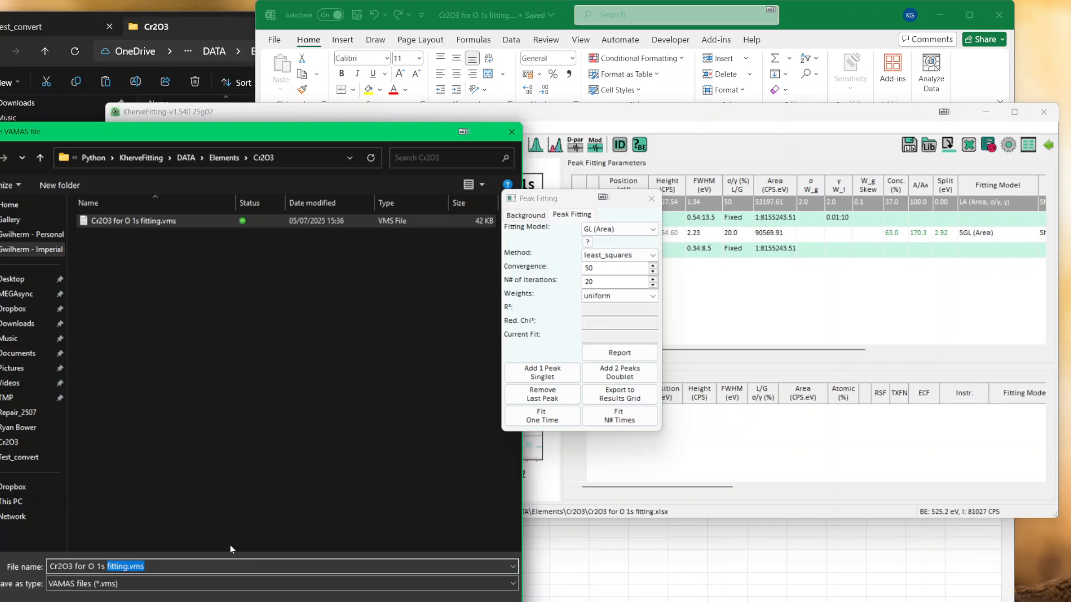
key("Left")
key("Right")
key("Right")
key("Right")
key("Right")
key("Right")
key("Right")
key("Right")
key("Right")
type("2")
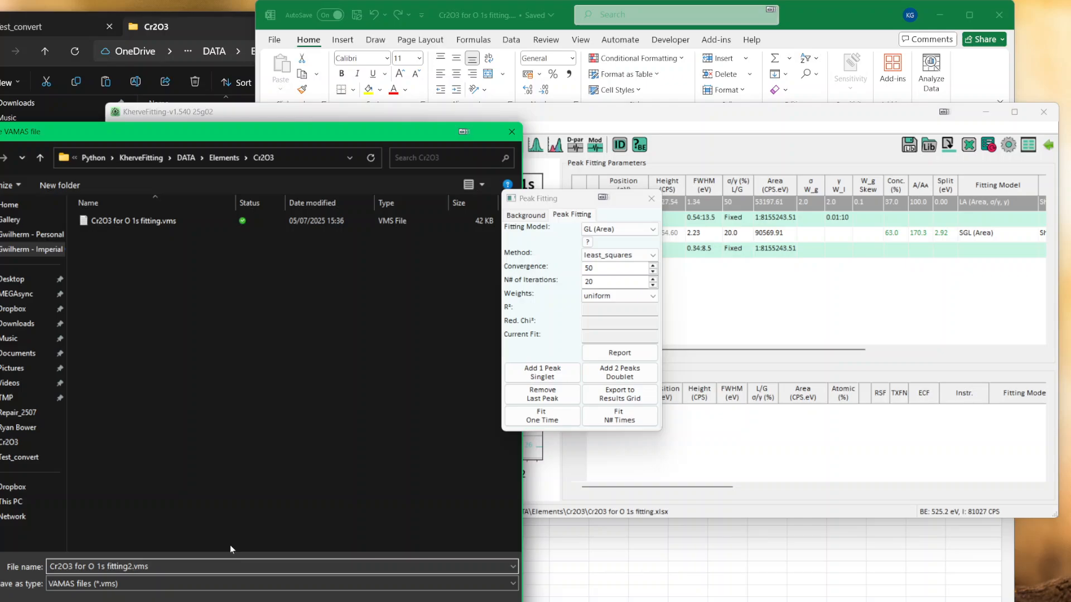
key("Return")
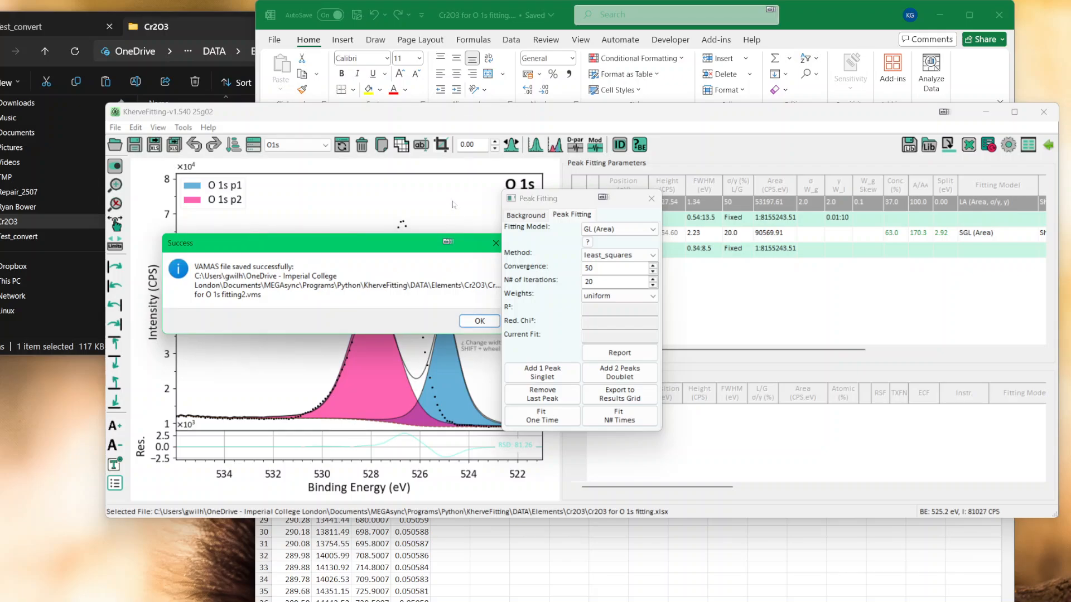
left_click(466, 322)
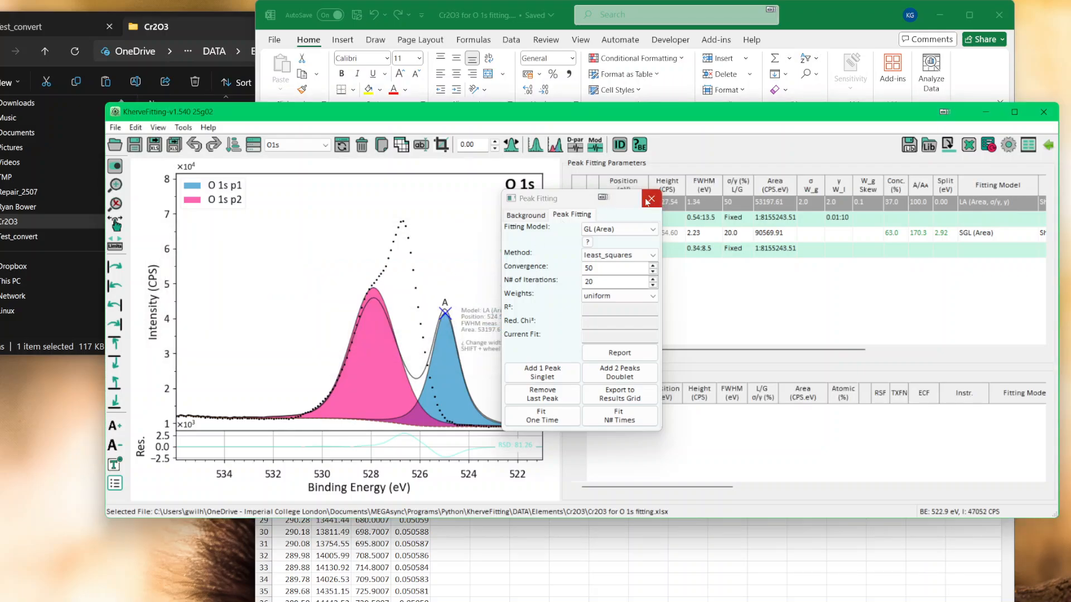
Step: Close the peak fitting settings and export the data as VAMAS again, replacing Cr2O3 for O 1s fitting2.vms
left_click(650, 199)
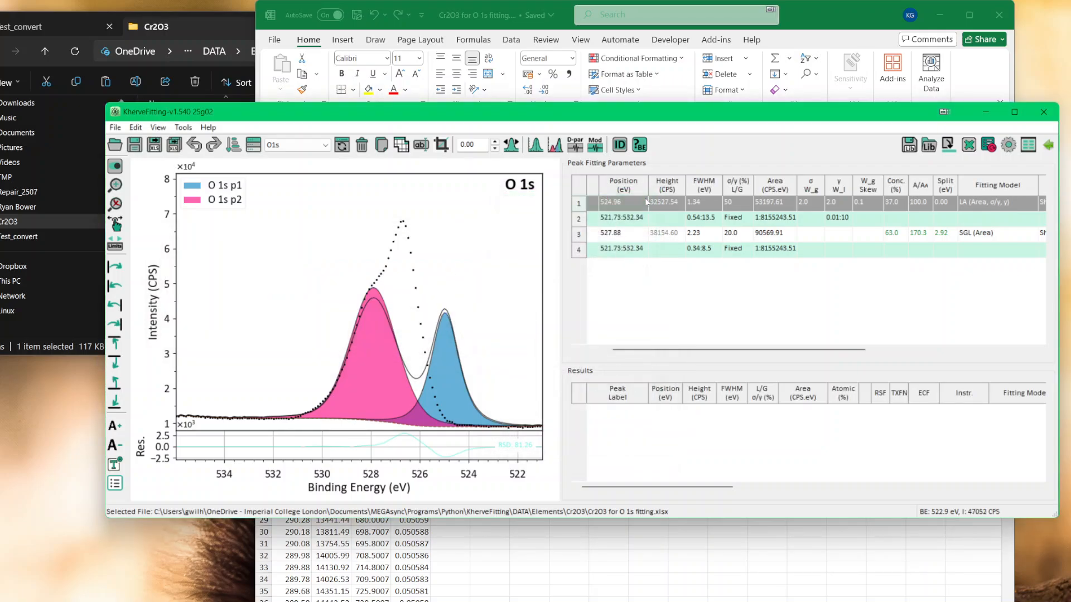
left_click(115, 127)
mouse_move(169, 239)
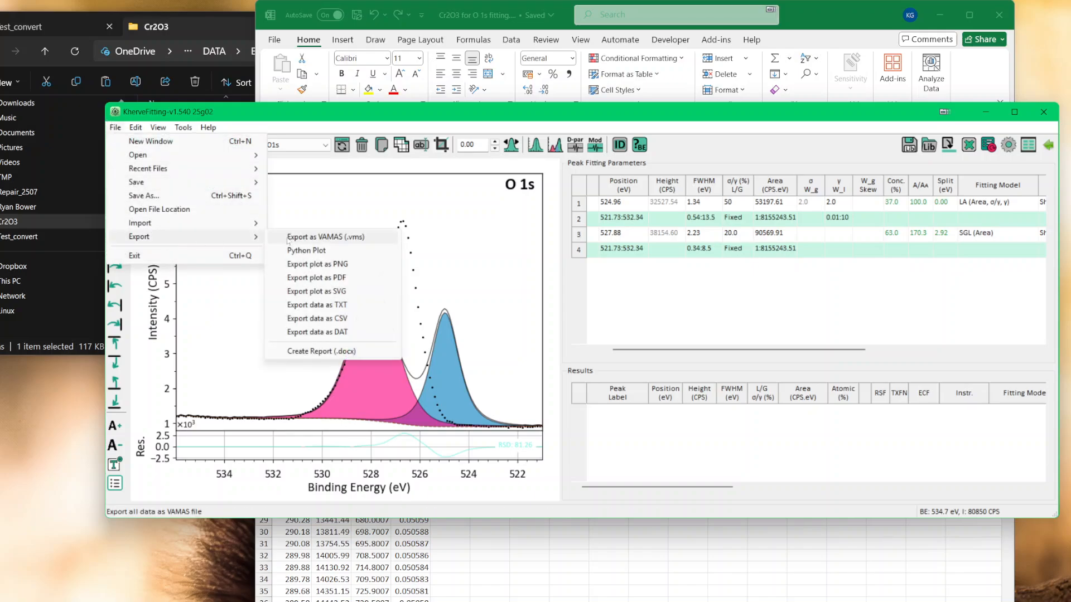
left_click(325, 236)
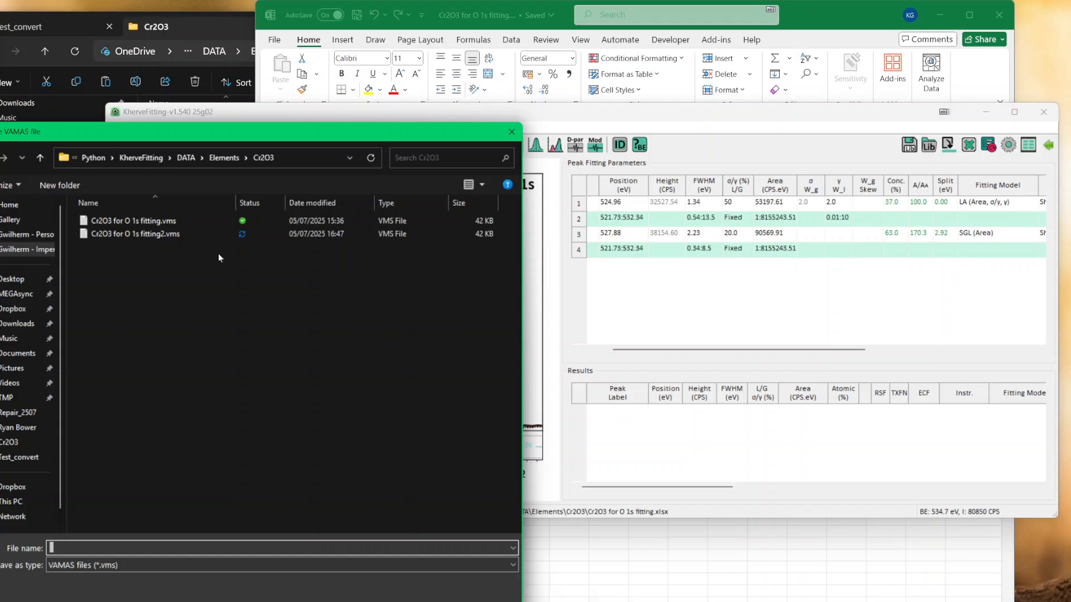
double_click(164, 234)
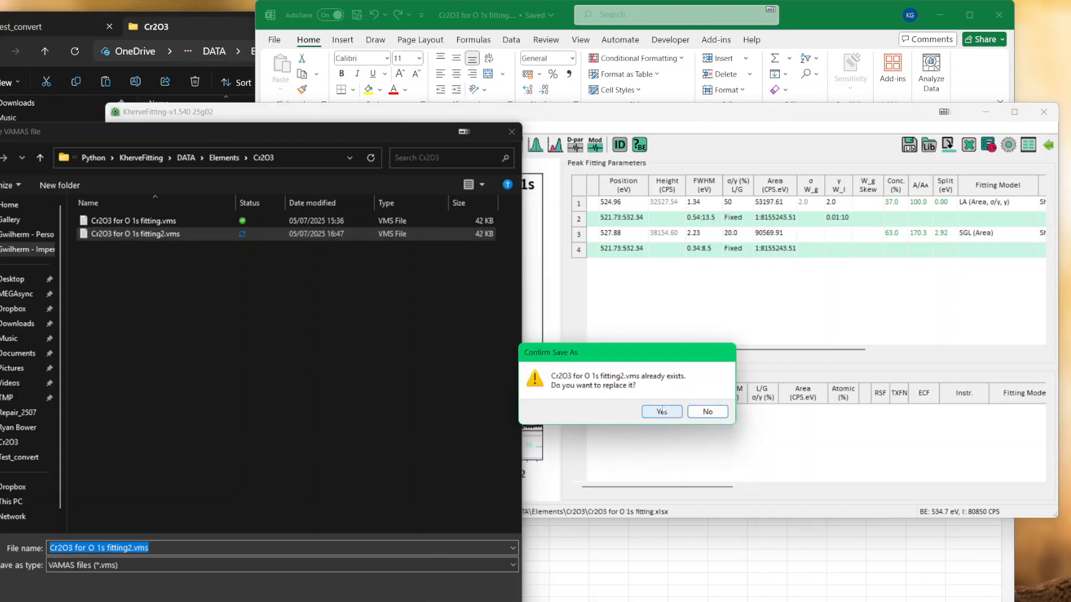
left_click(662, 412)
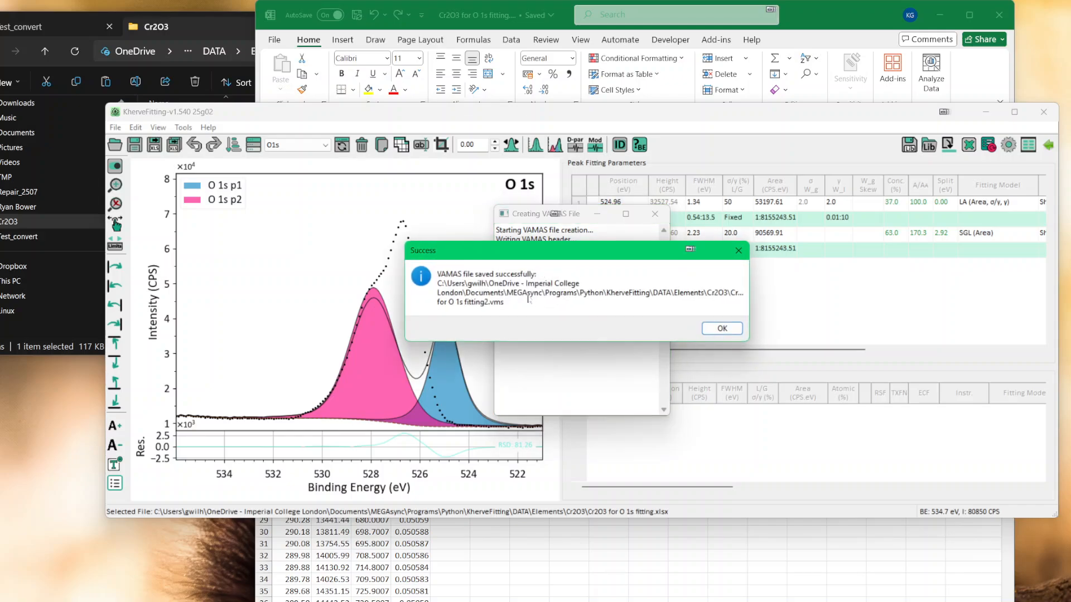
left_click(721, 328)
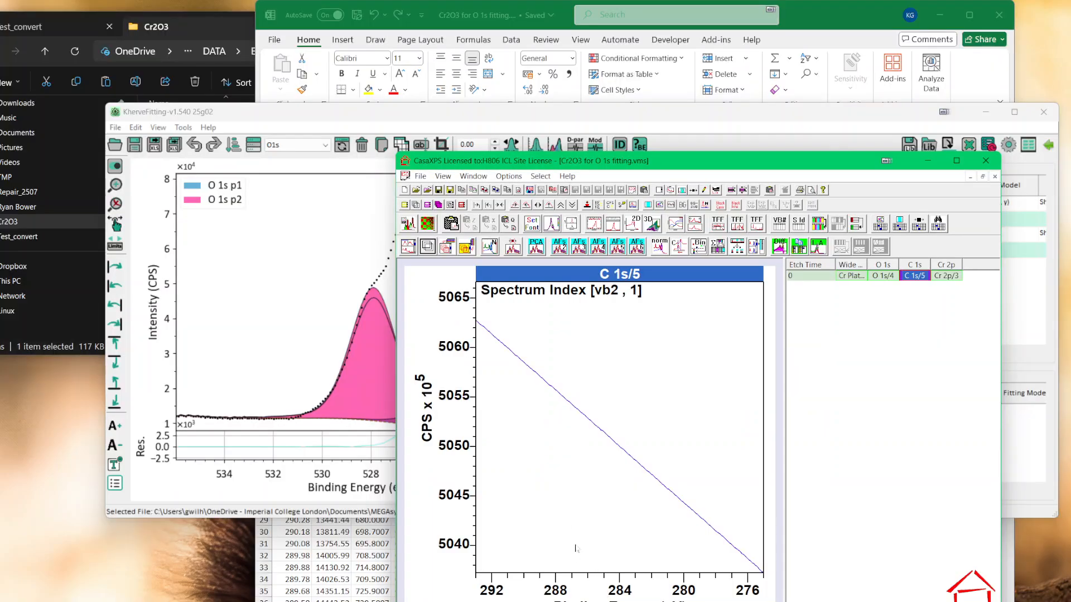
Step: Refresh the Cr2O3 folder in File Explorer, select Cr2O3 for O 1s fitting2.vms, and switch to CasaXPS to display the C 1s intensity spectrum
left_click(206, 28)
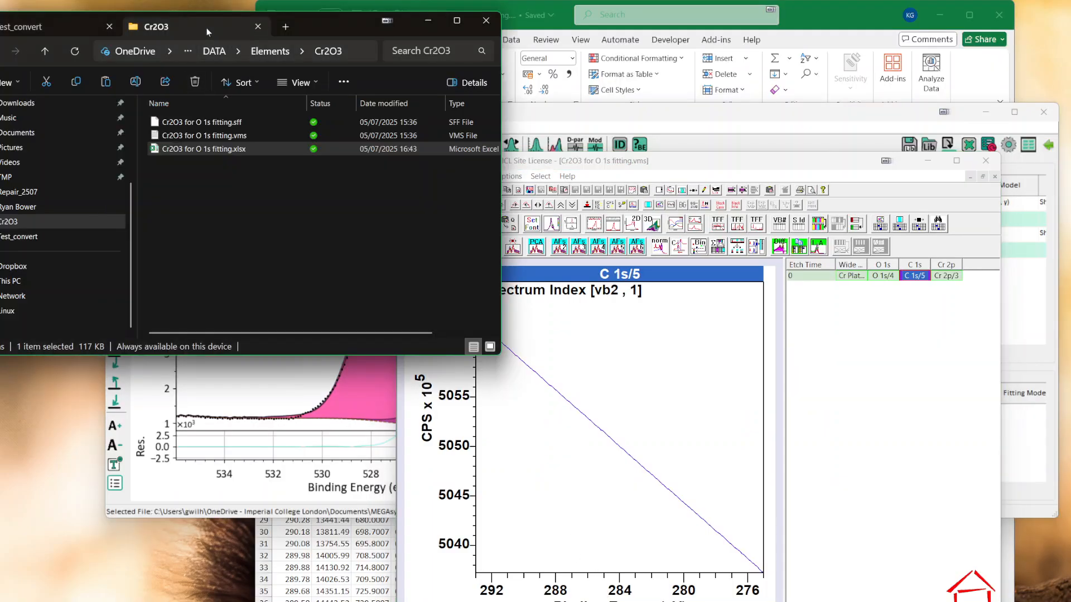
left_click(236, 203)
left_click(74, 51)
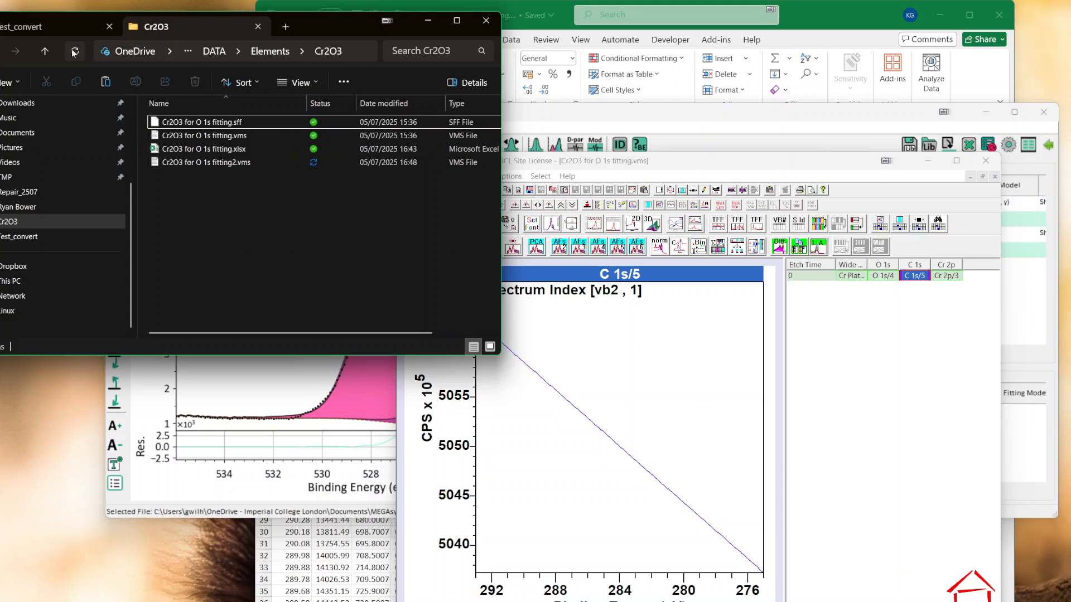
left_click(193, 163)
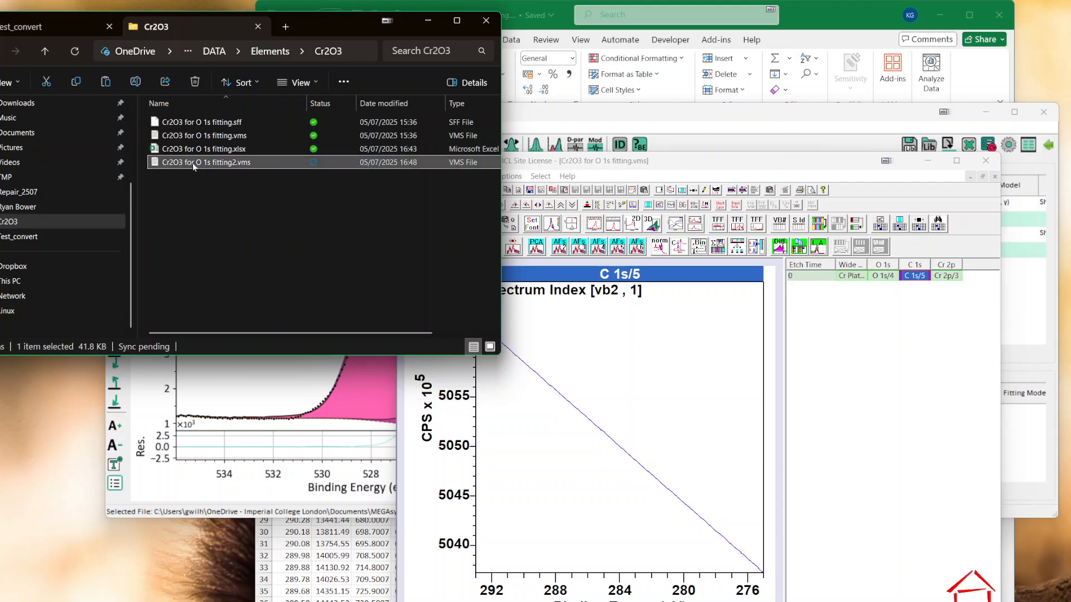
left_click(616, 396)
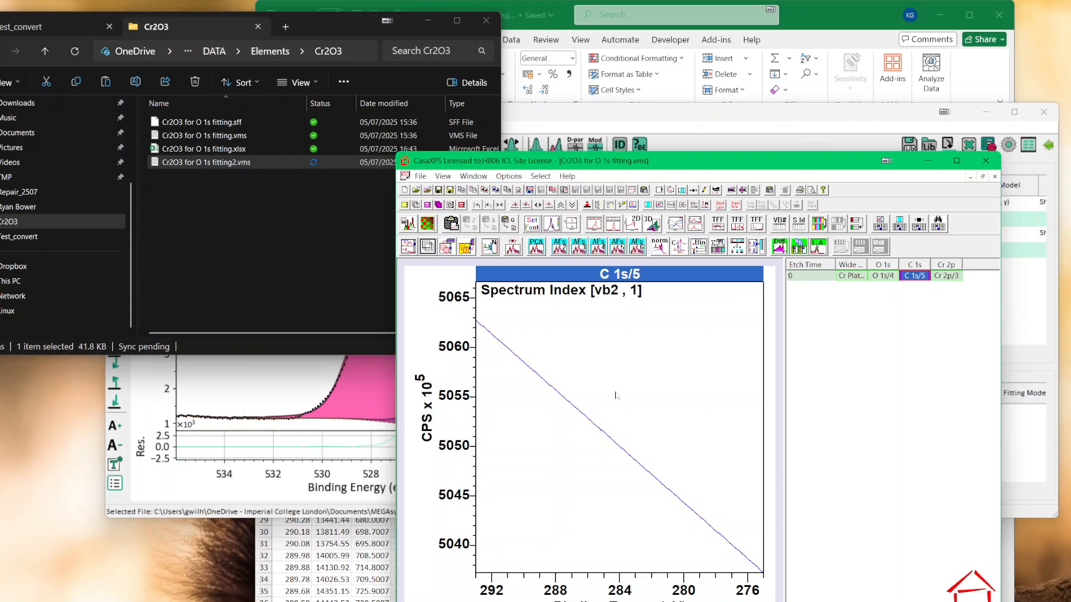
key("F11")
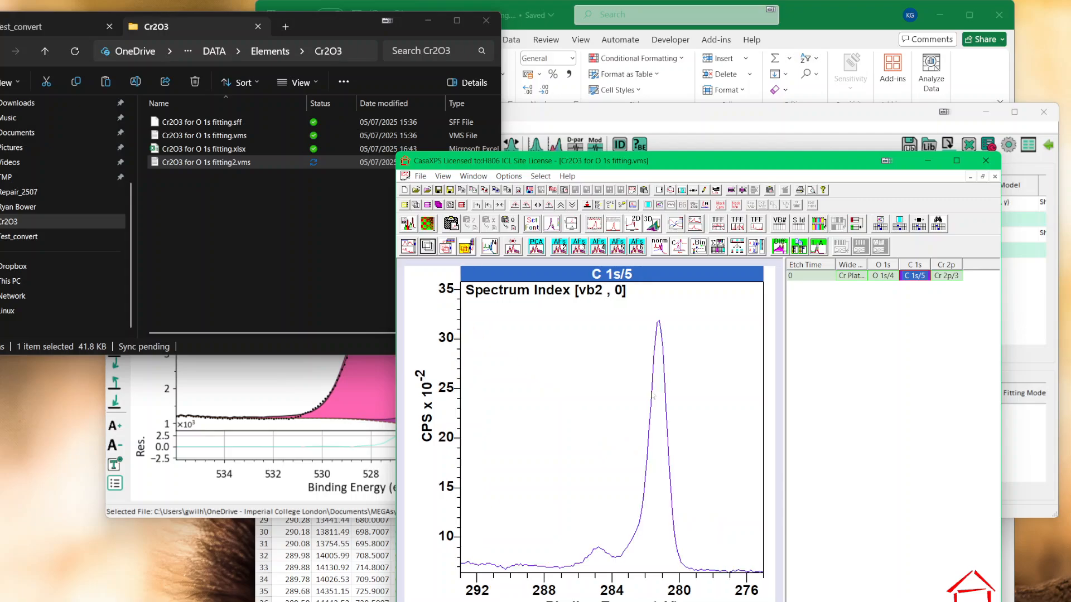
Step: Load Cr2O3 for O 1s fitting2.vms from the Cr2O3 folder into CasaXPS and display its O 1s spectrum
left_click(274, 260)
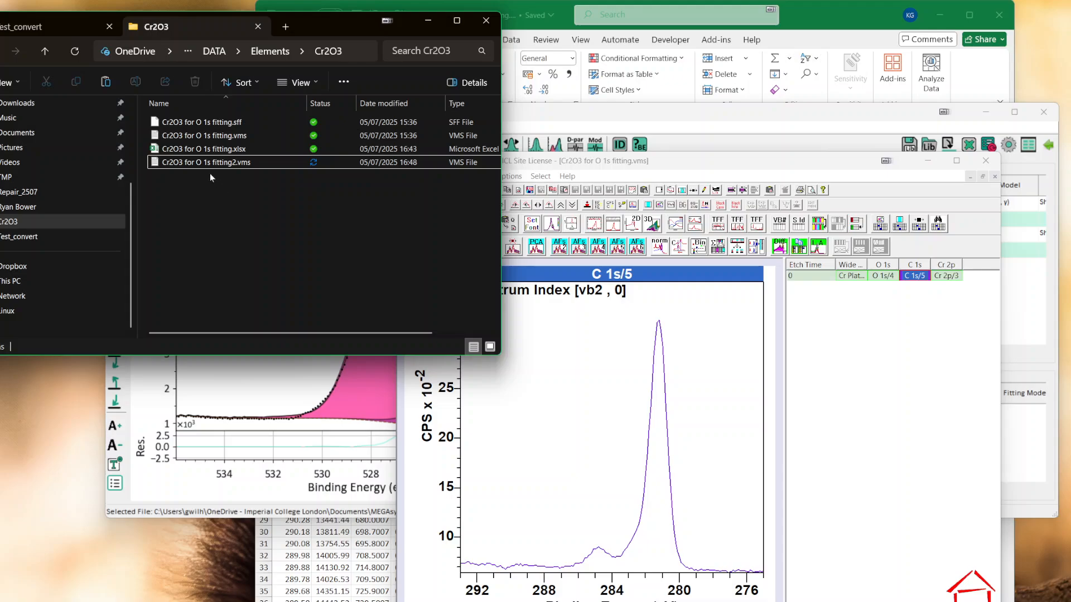
left_click_drag(210, 163, 624, 456)
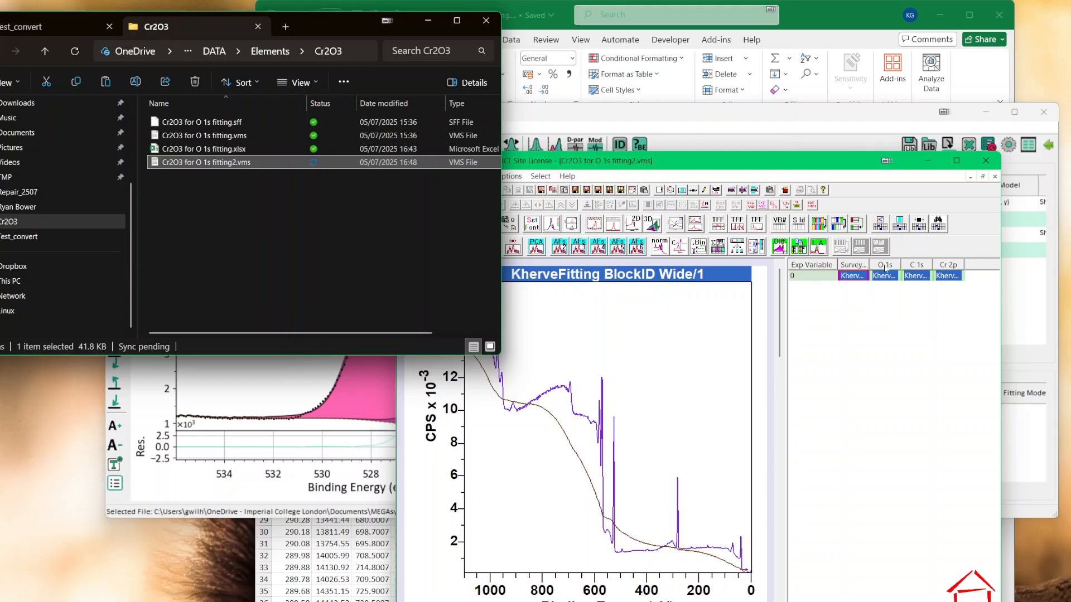
left_click(667, 338)
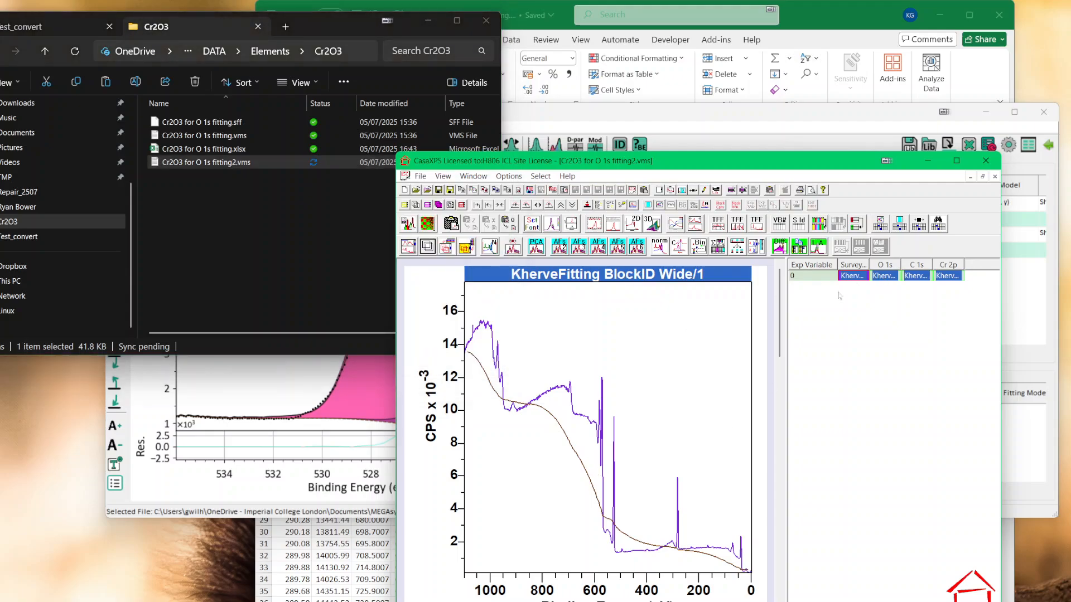
double_click(880, 276)
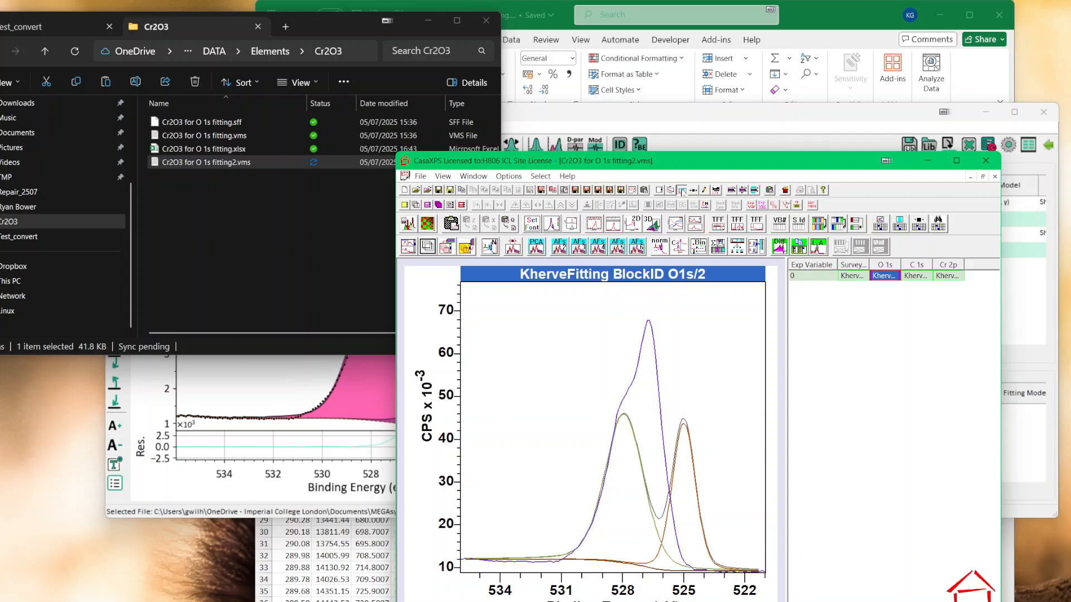
Step: Show the O 1s fit components in the quantification parameters, shift the O 1s p1 peak to about 526.55 eV, and close the parameters
left_click(682, 190)
left_click(623, 245)
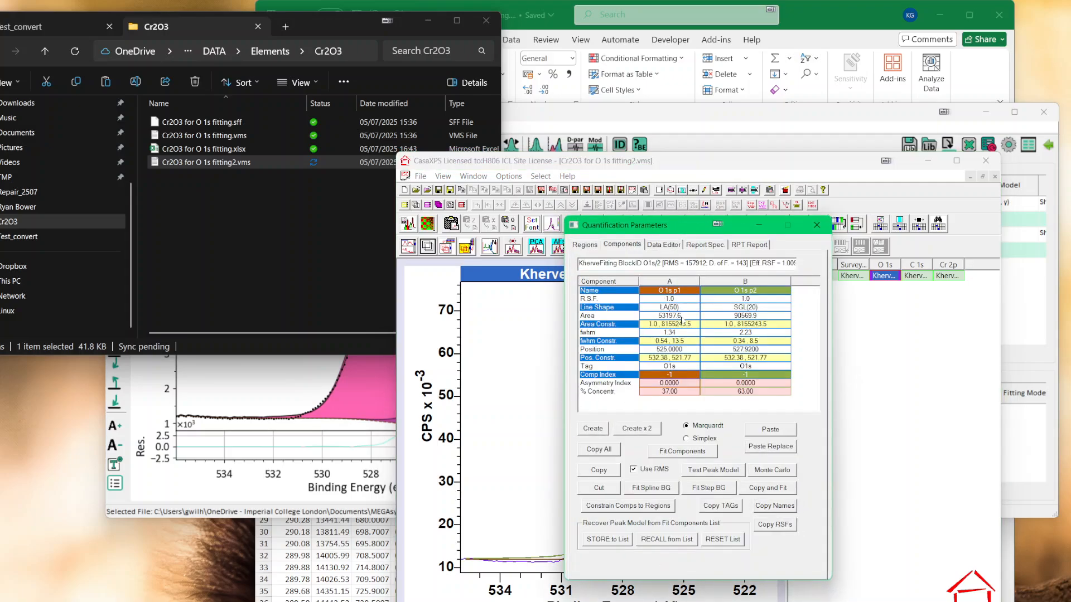
left_click_drag(688, 233, 914, 271)
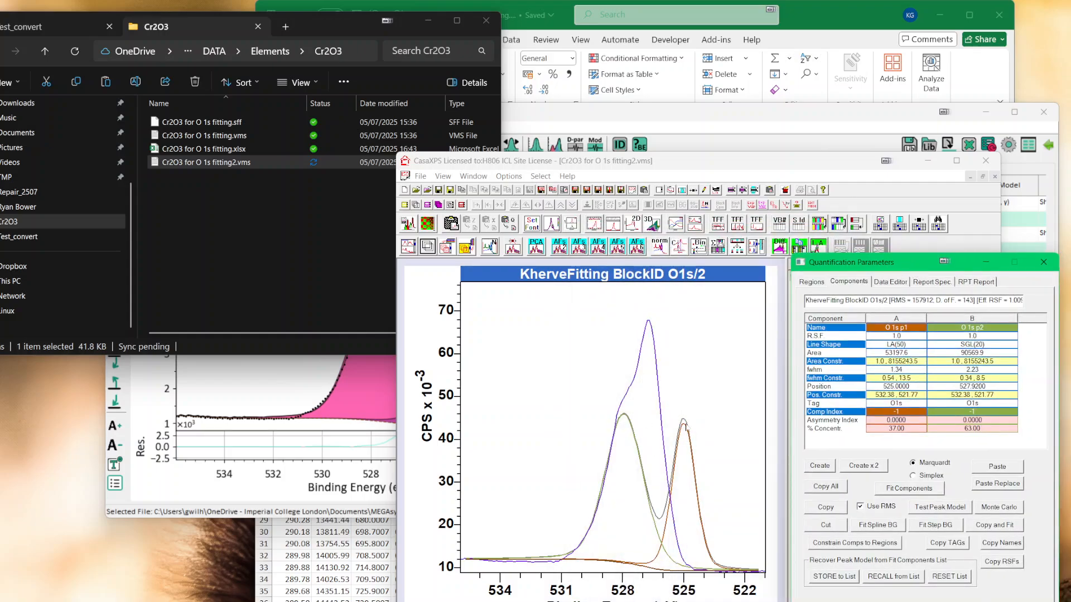
left_click_drag(685, 427, 653, 394)
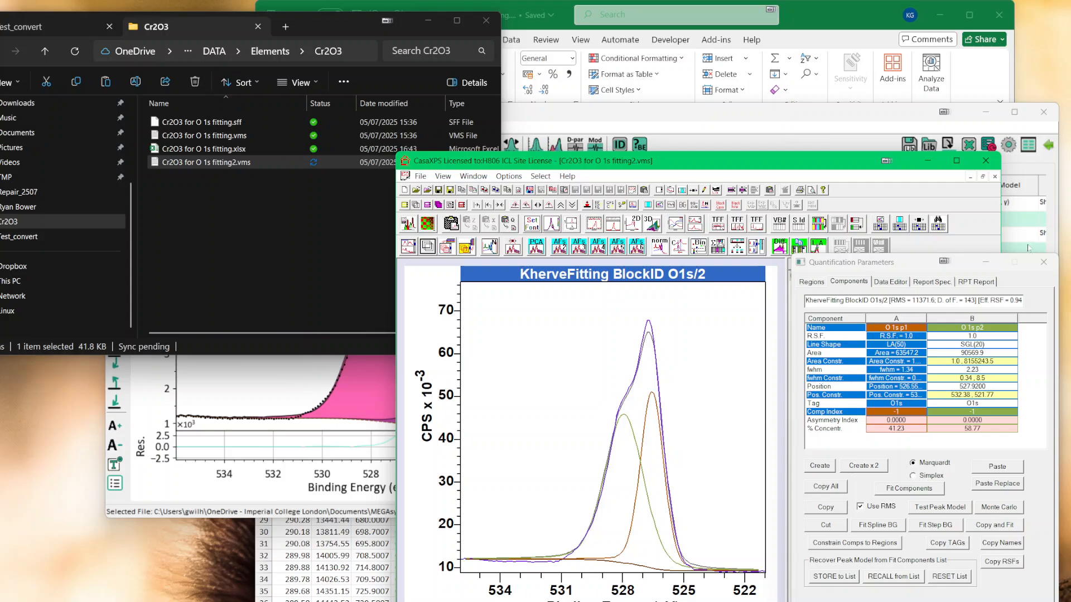
left_click(1044, 262)
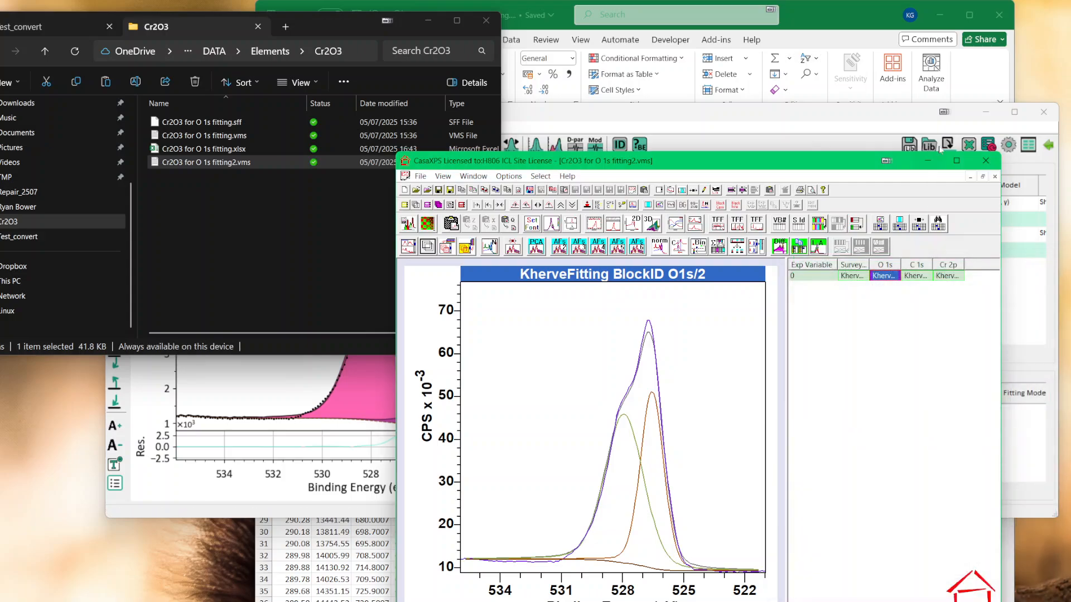
Step: Switch to KherveFitting and run the O 1s peak fit for 20 iterations with the least_squares method
left_click_drag(819, 160, 797, 136)
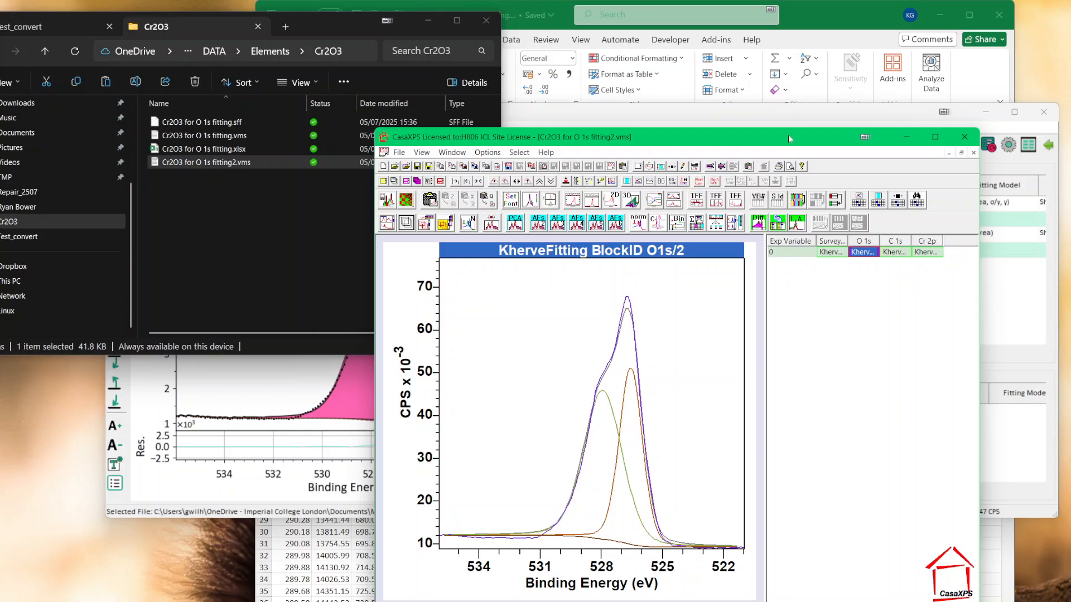
left_click(866, 119)
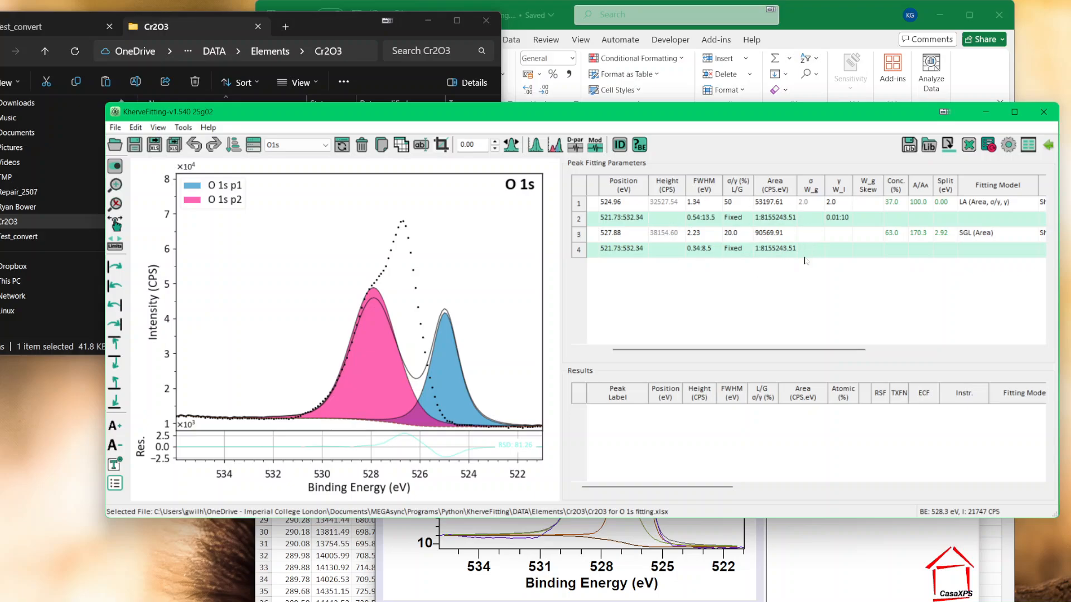
left_click(555, 145)
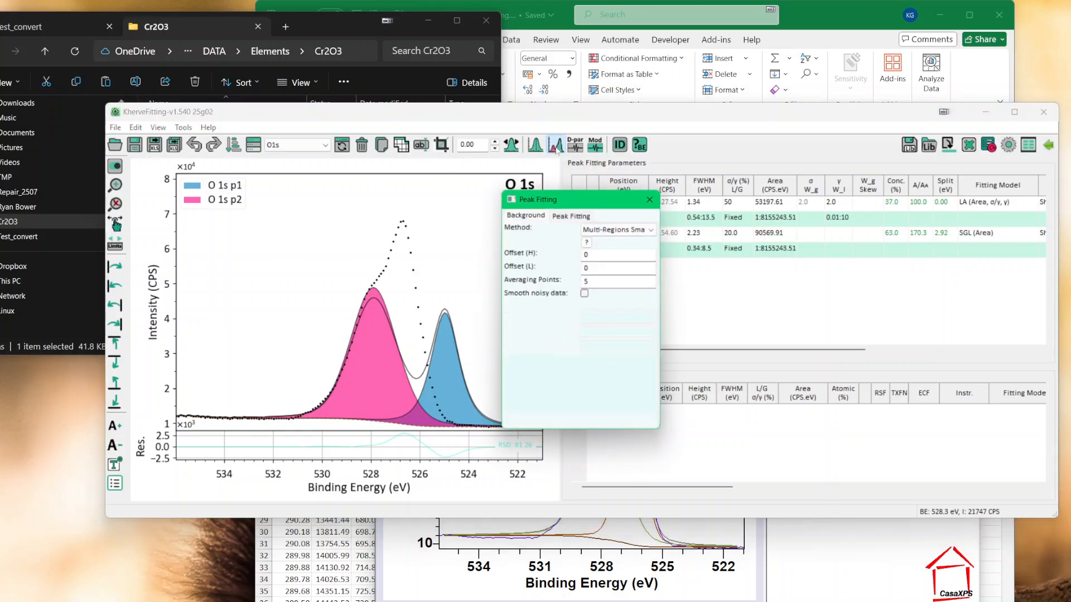
left_click_drag(560, 196, 633, 214)
left_click(647, 233)
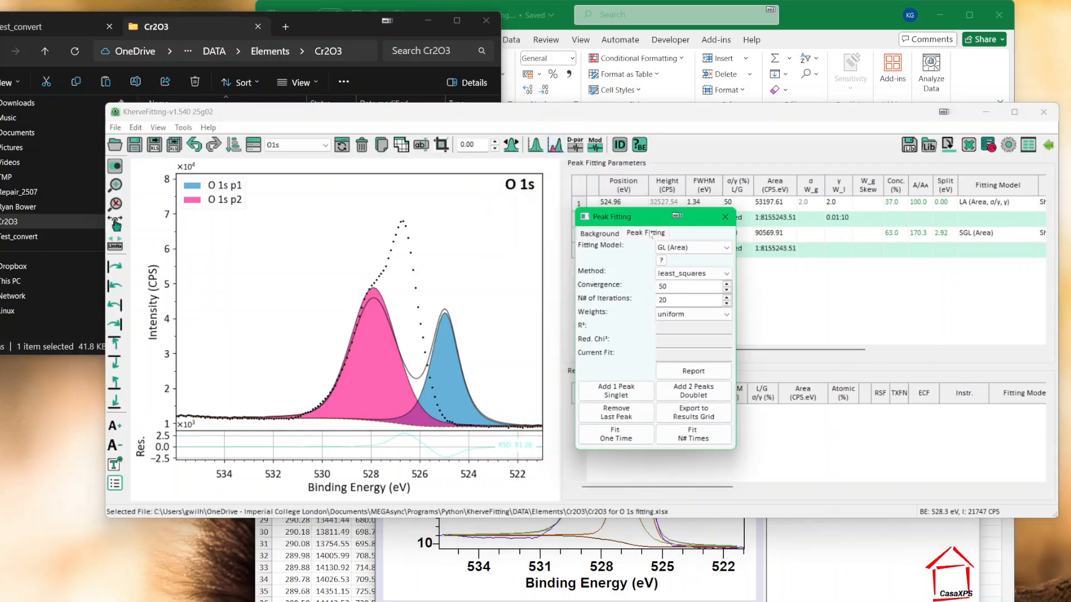
left_click(693, 434)
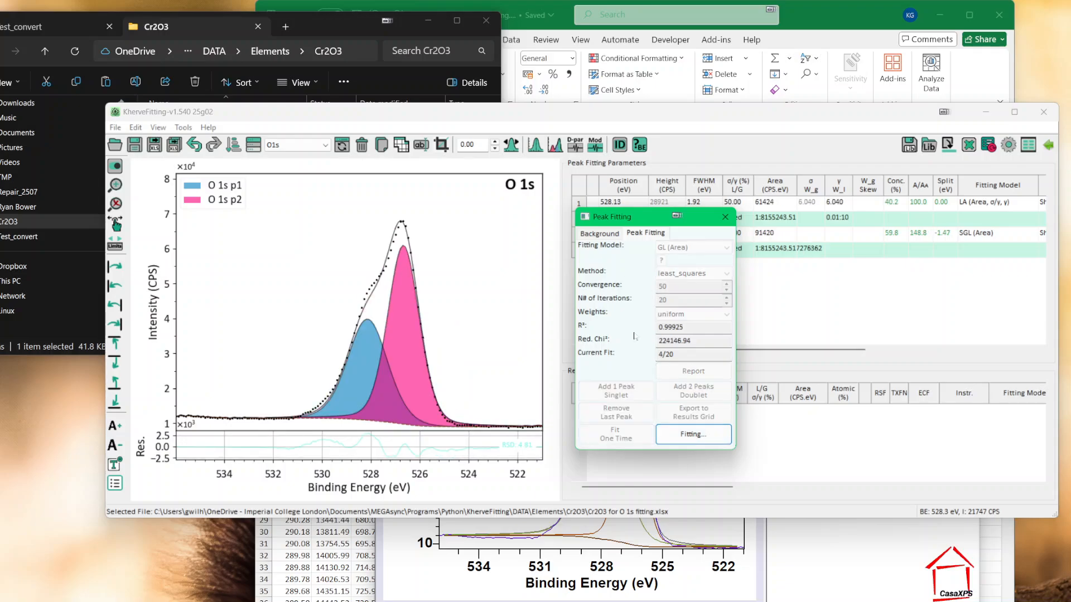